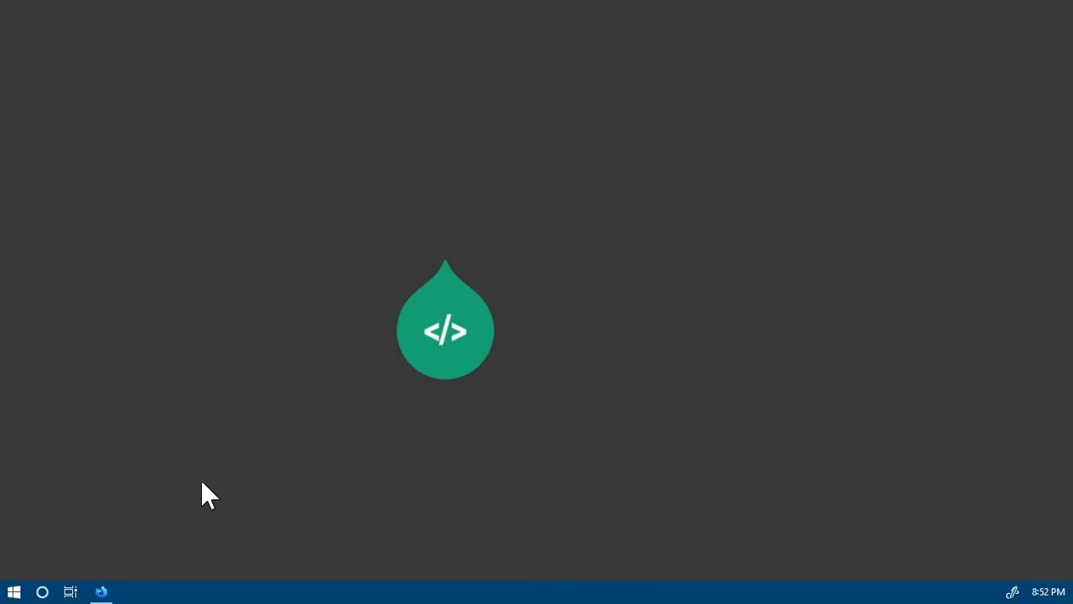
Switch to Firefox and open the Jalur Mandiri registration site from the list of admission paths
click(103, 593)
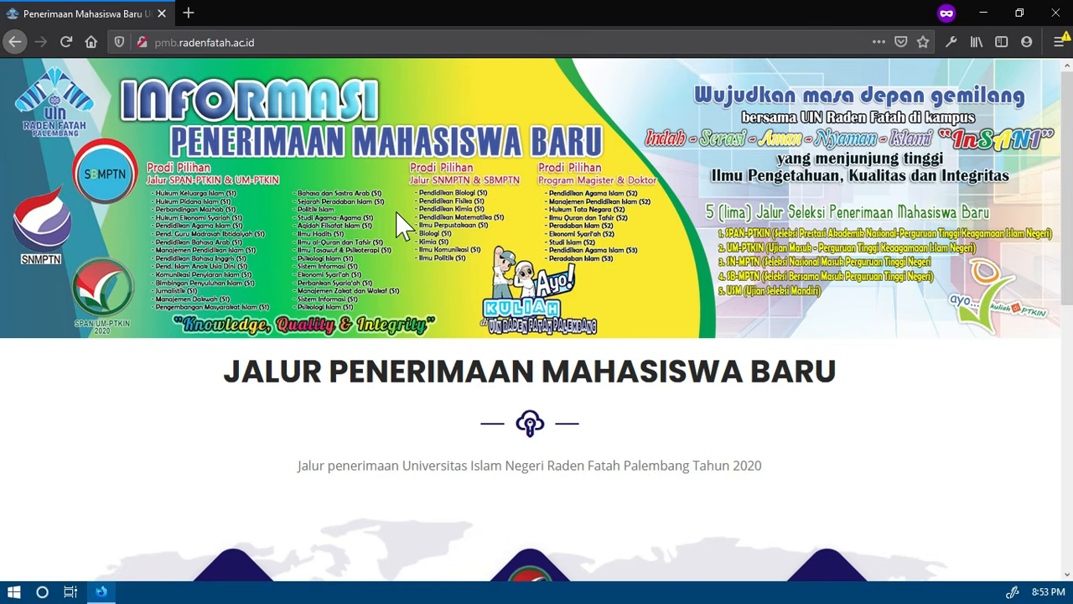
scroll(528, 381, down, 3)
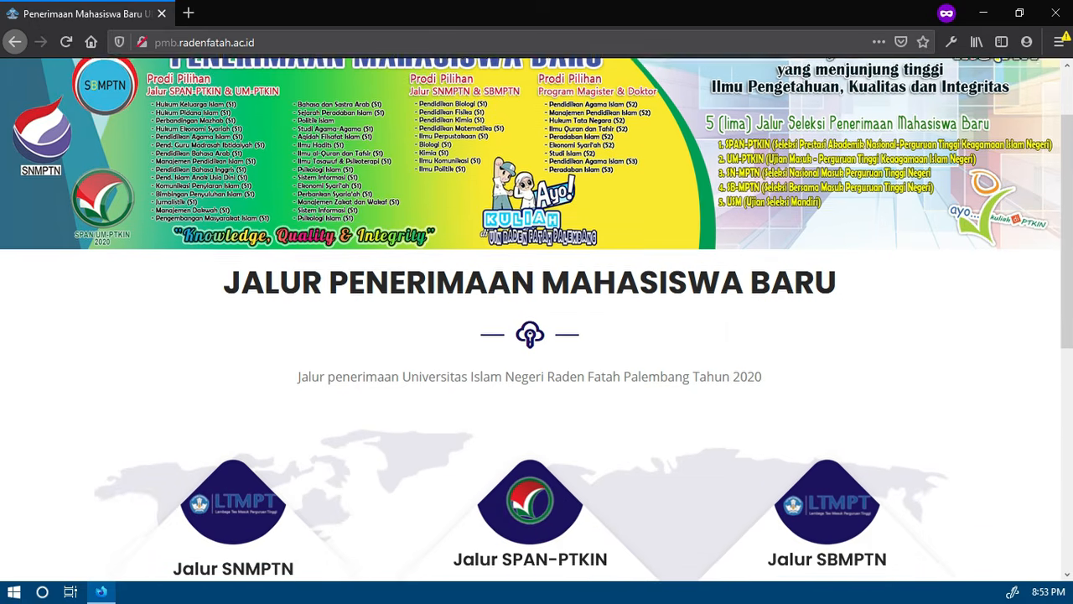
scroll(528, 381, down, 3)
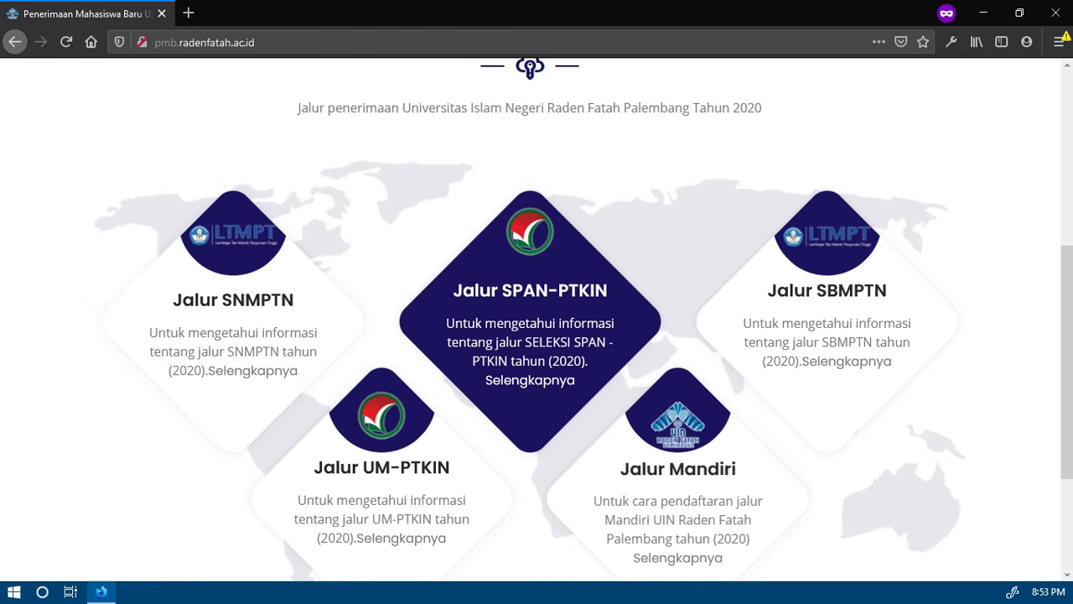
scroll(533, 262, down, 2)
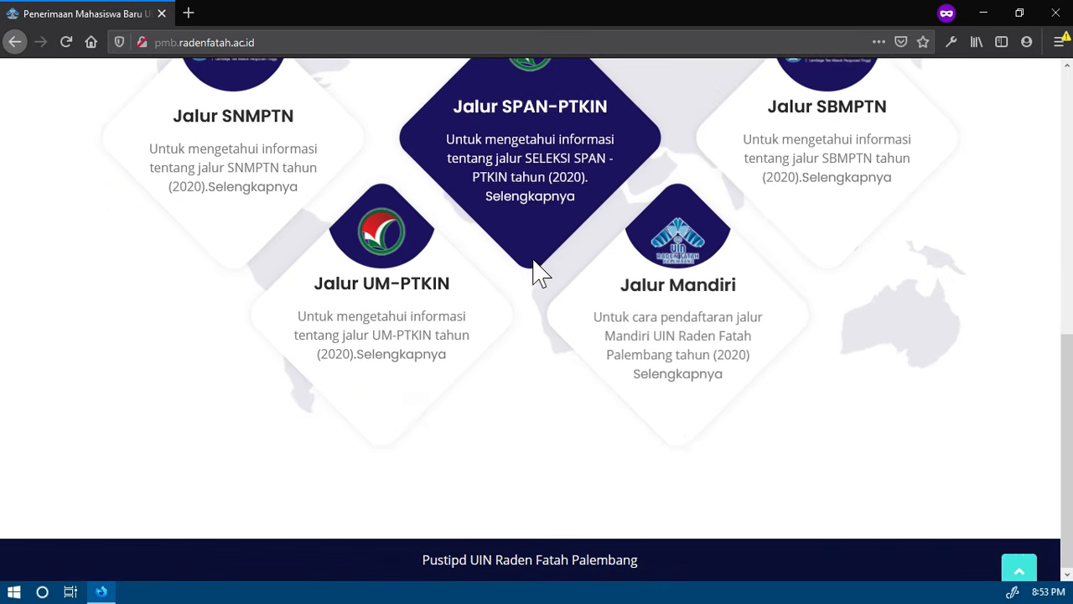
scroll(835, 230, up, 1)
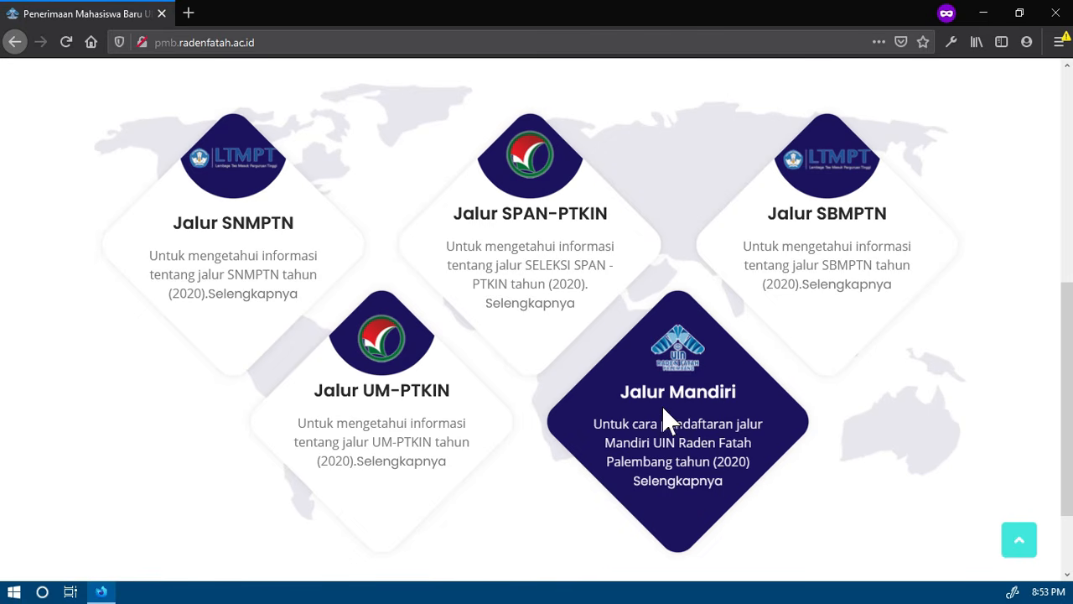
click(679, 489)
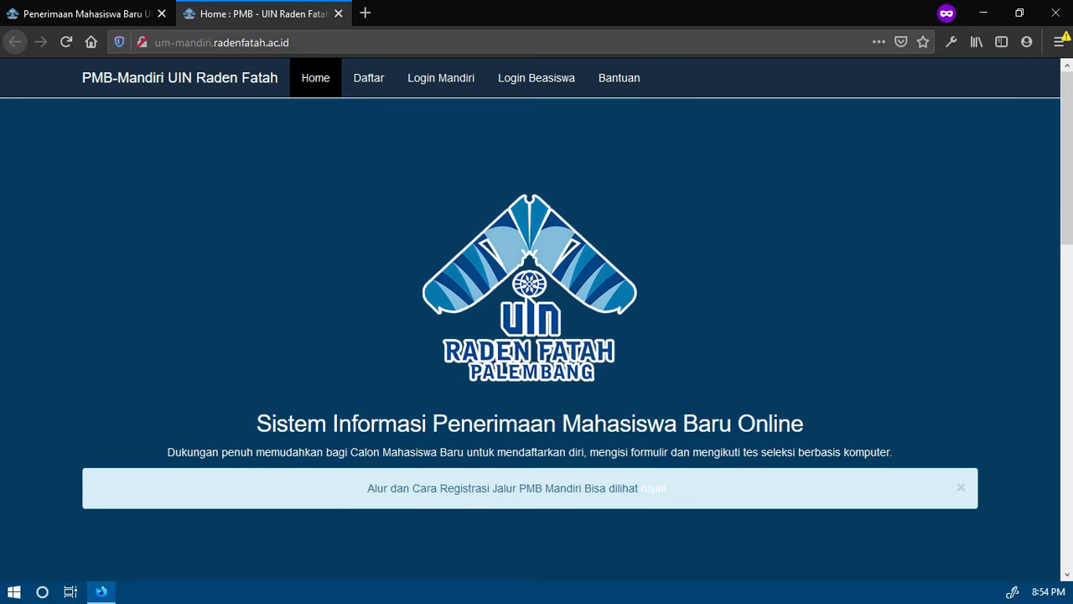
Open the new-student registration form for S1 (Strata Satu) on the Mandiri admission site
click(109, 586)
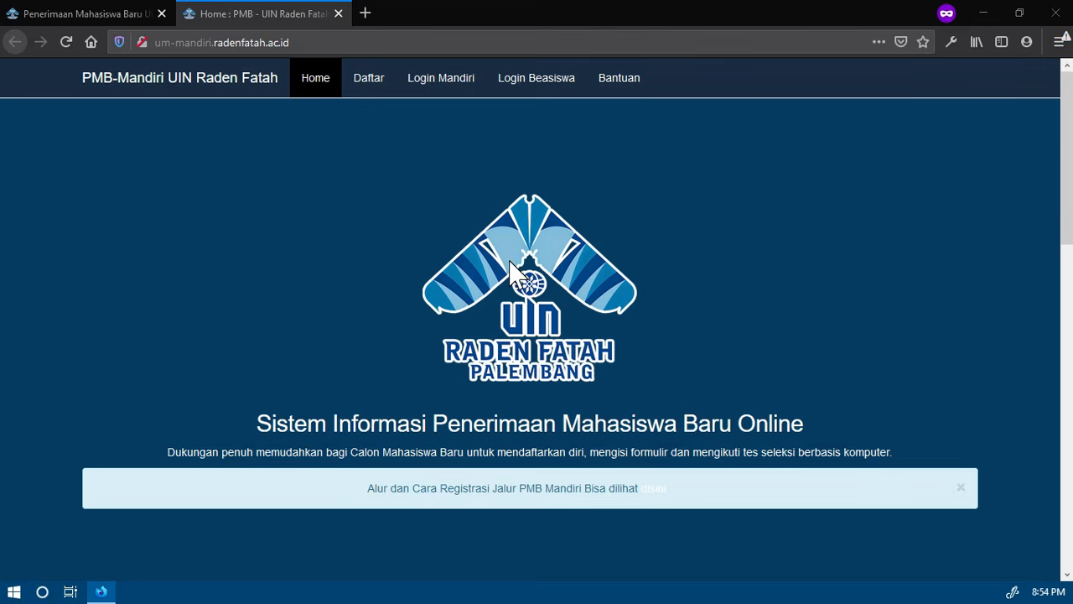
click(374, 82)
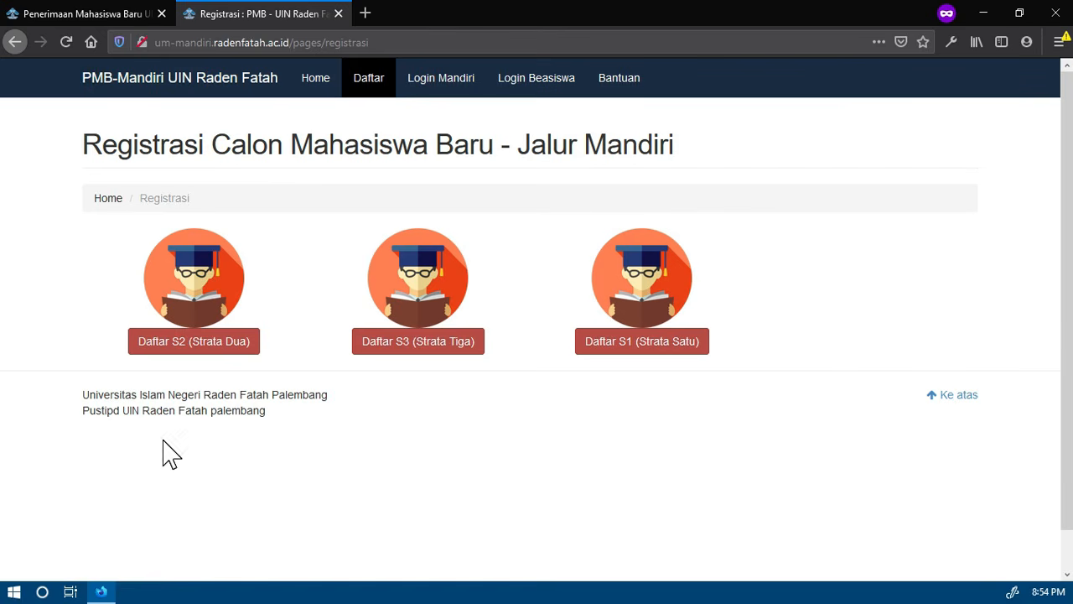
click(635, 345)
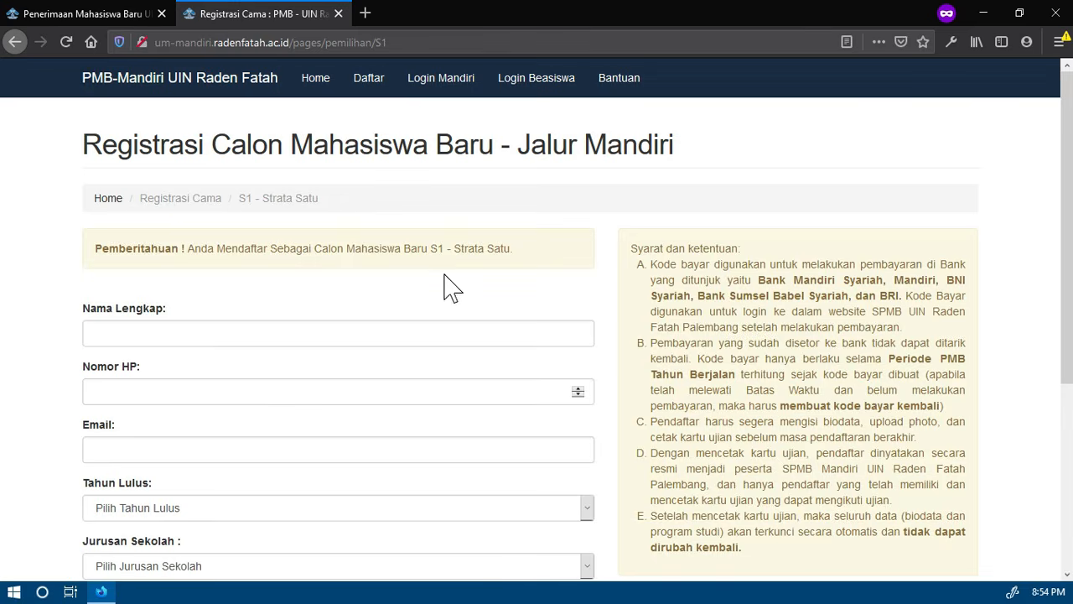
Fill in the applicant's full name and mobile phone number in the S1 registration form
scroll(451, 290, down, 1)
scroll(450, 289, down, 2)
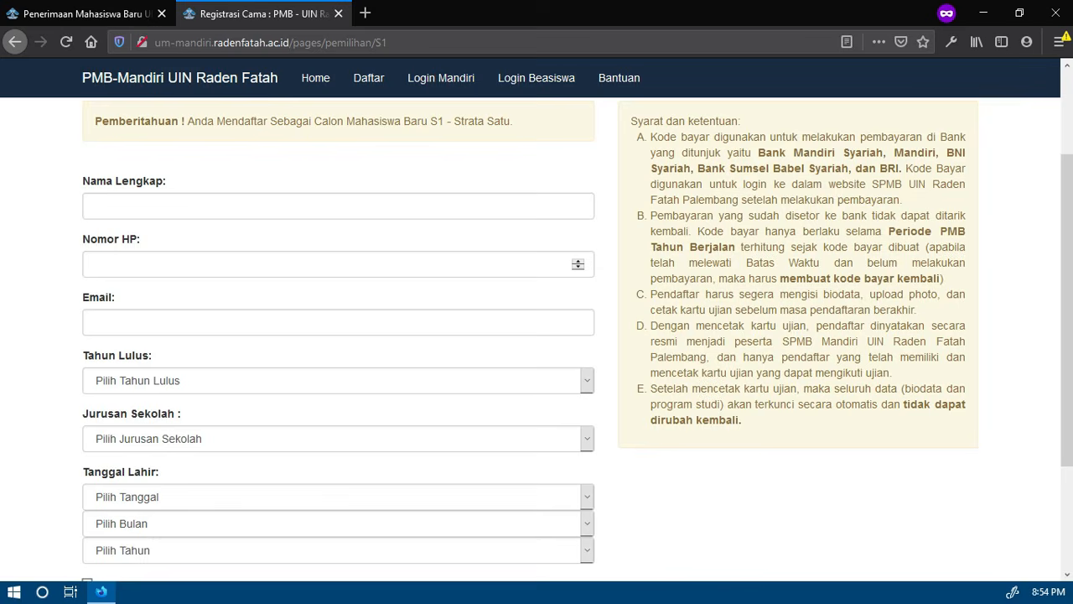
scroll(450, 289, up, 2)
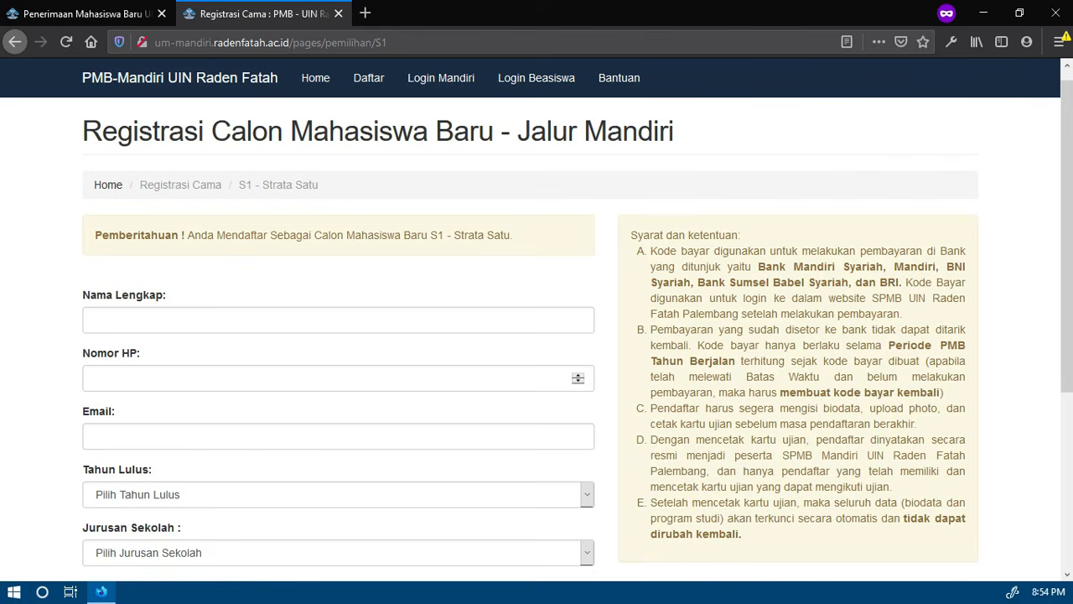
scroll(319, 252, down, 2)
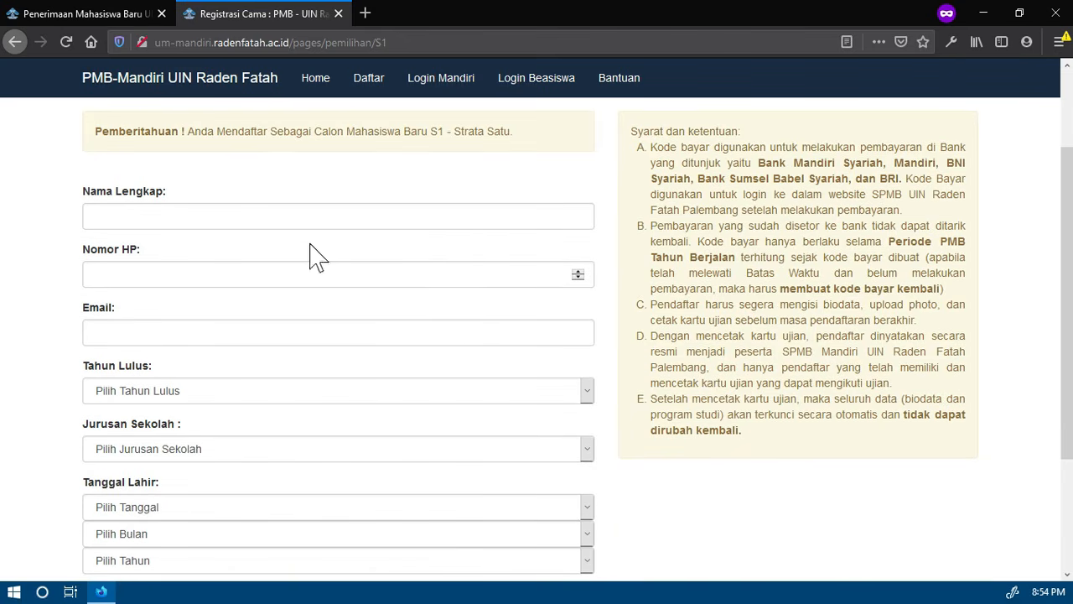
click(247, 223)
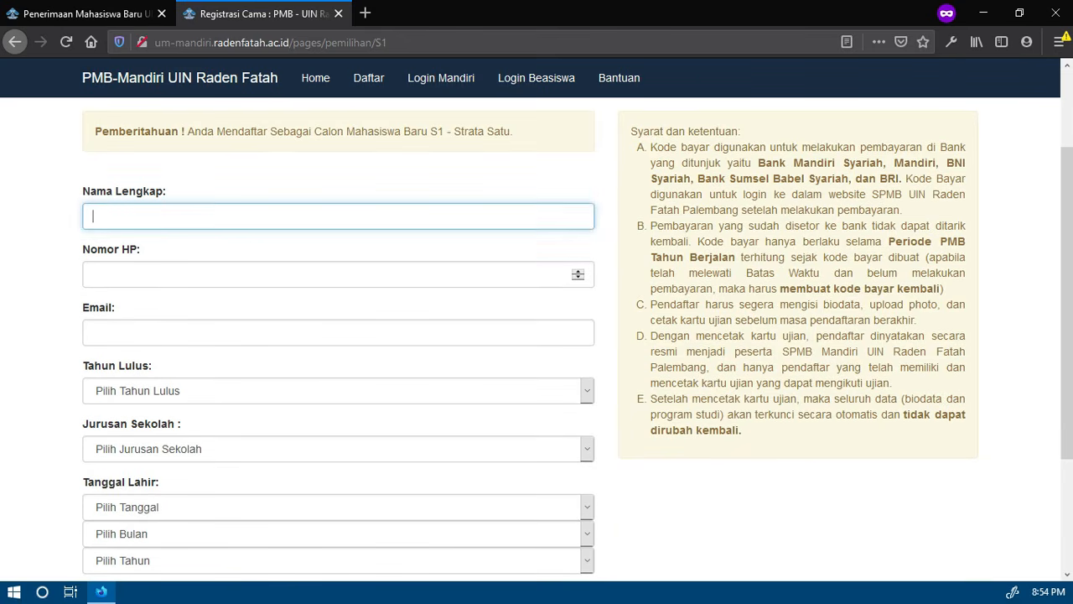
key(Tab)
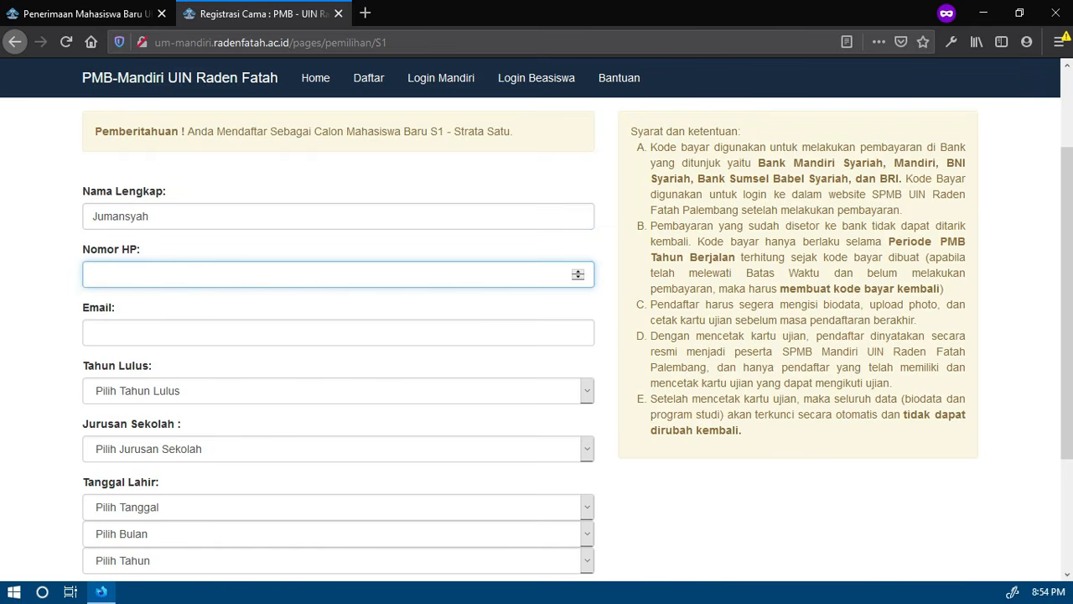
key(Tab)
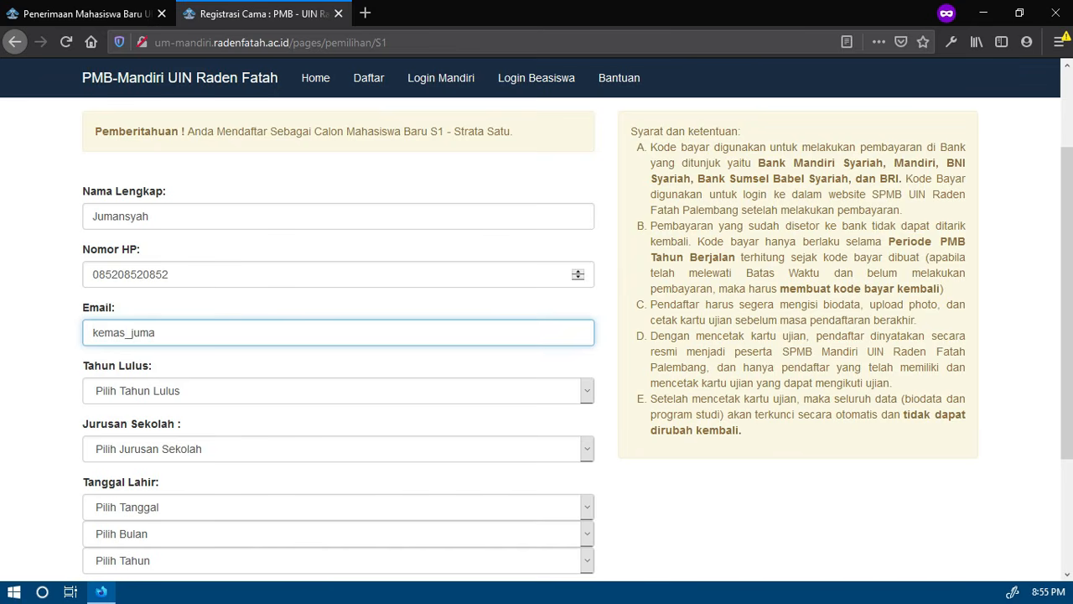
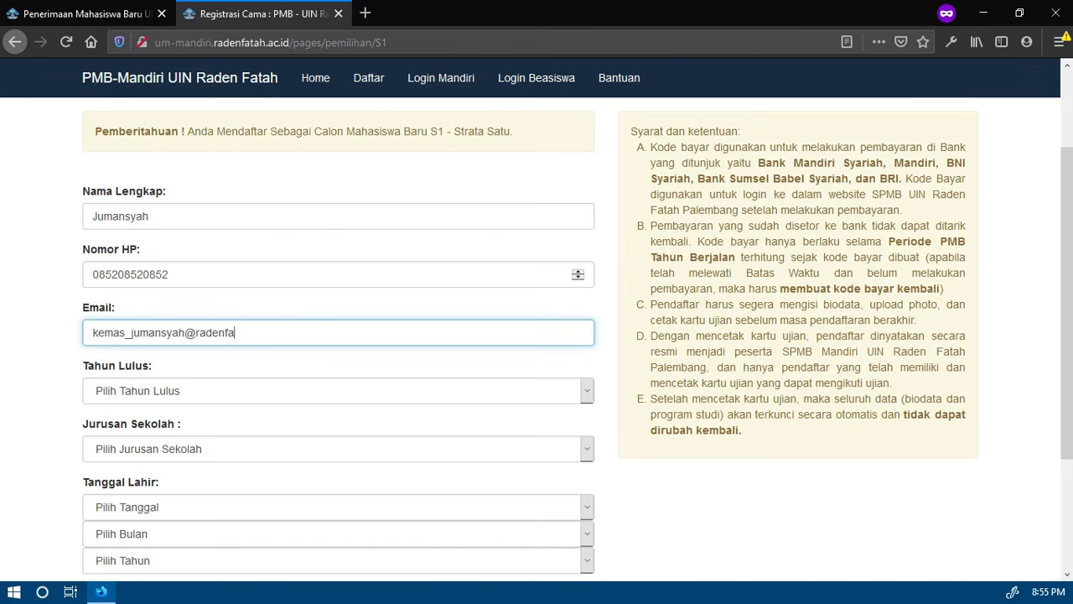
Fill in the applicant's e-mail address in the registration form
click(44, 293)
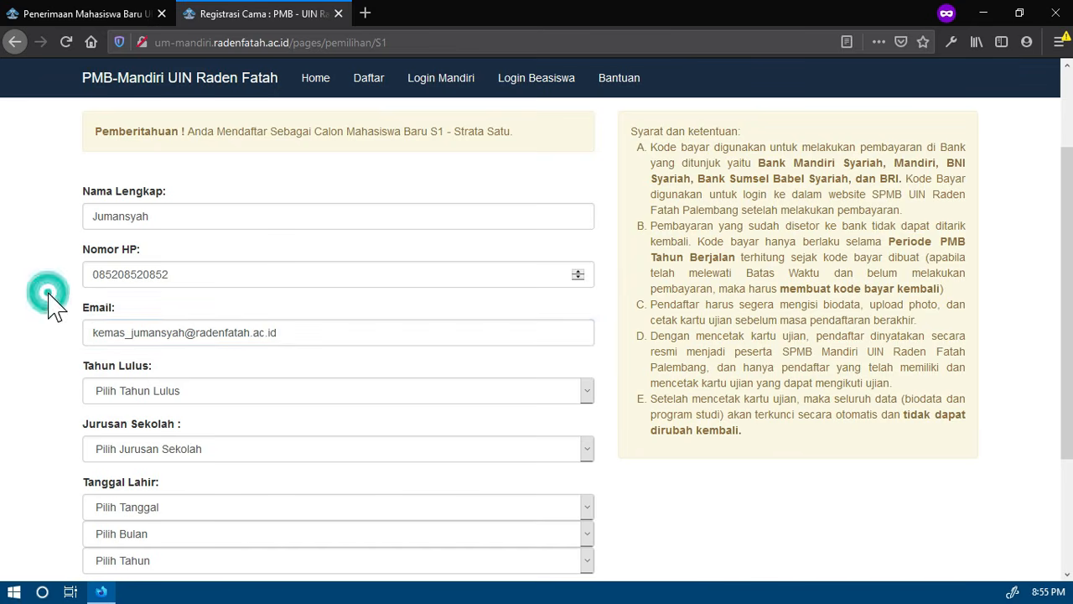
Set the graduation year (Tahun Lulus) to 2019 and the school major (Jurusan Sekolah) to IPA
scroll(43, 315, down, 1)
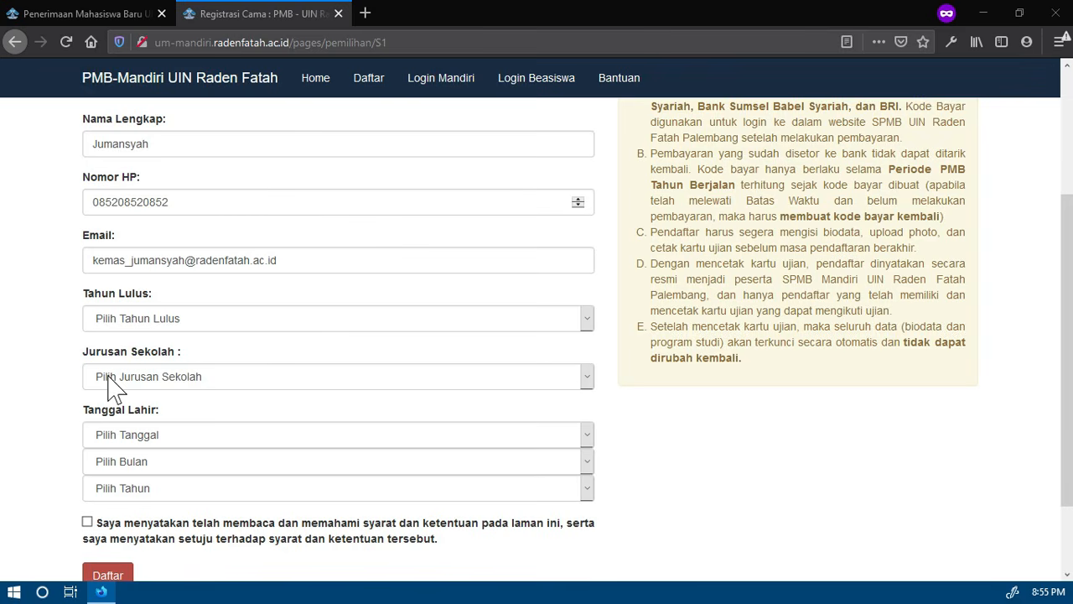
click(51, 327)
scroll(48, 325, down, 1)
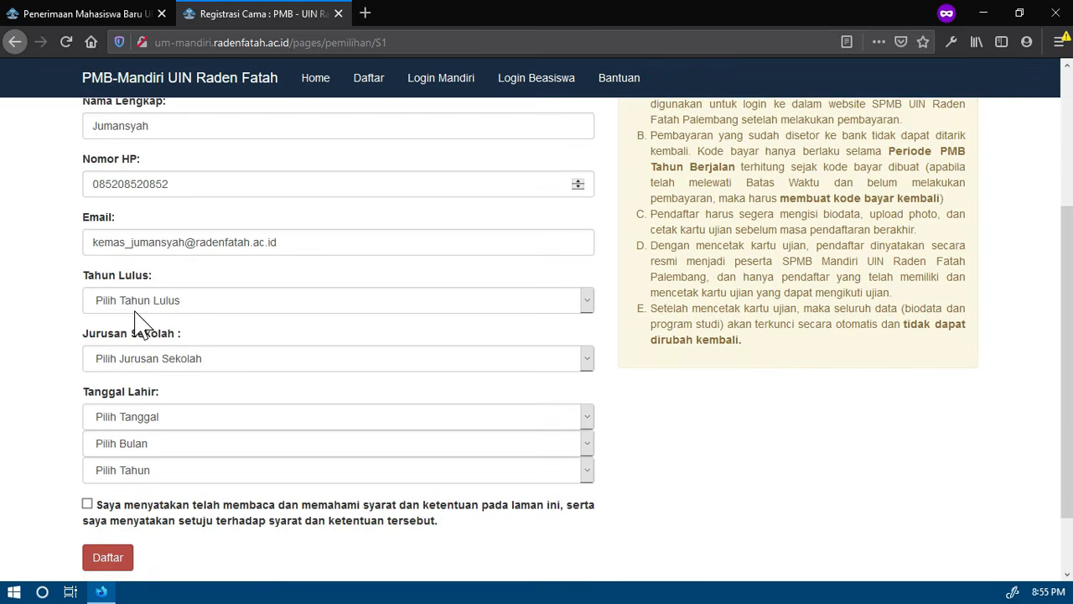
click(135, 309)
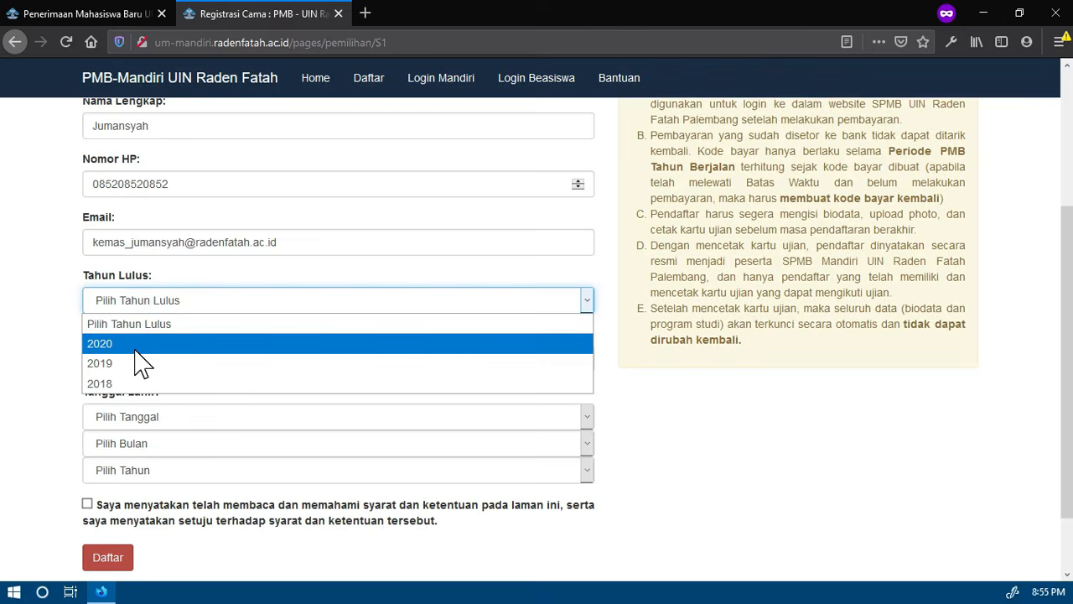
click(121, 364)
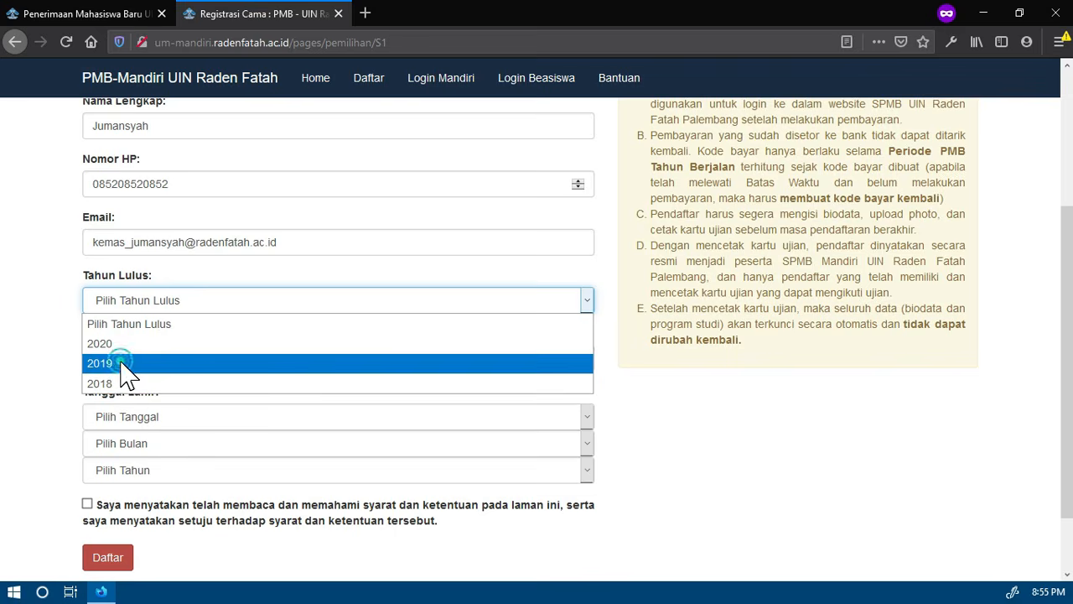
click(149, 360)
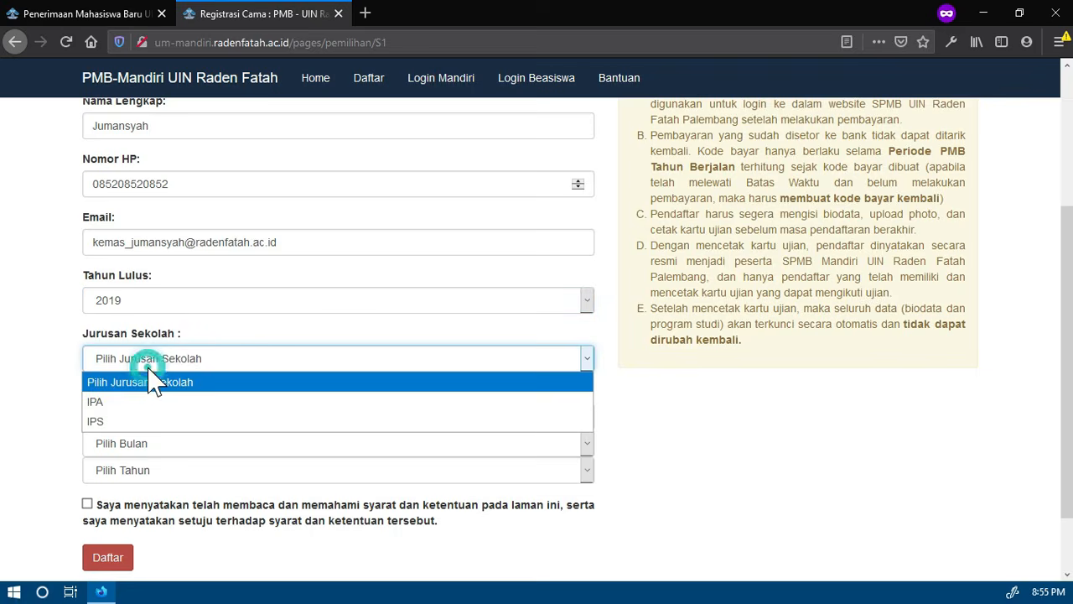
click(112, 407)
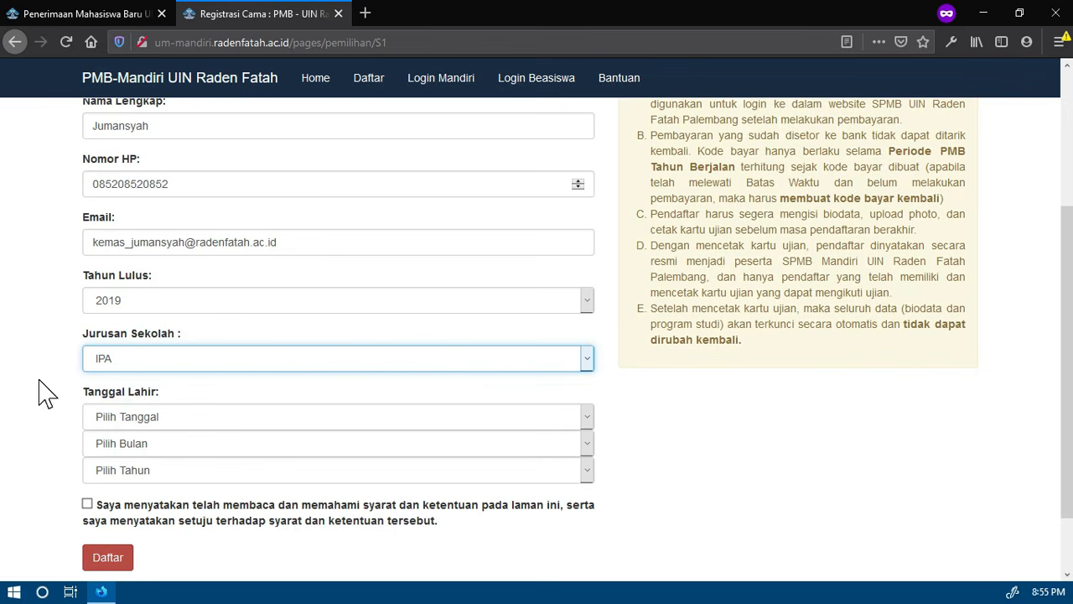
Choose the day, month and year of the applicant's date of birth
scroll(38, 390, down, 2)
click(114, 345)
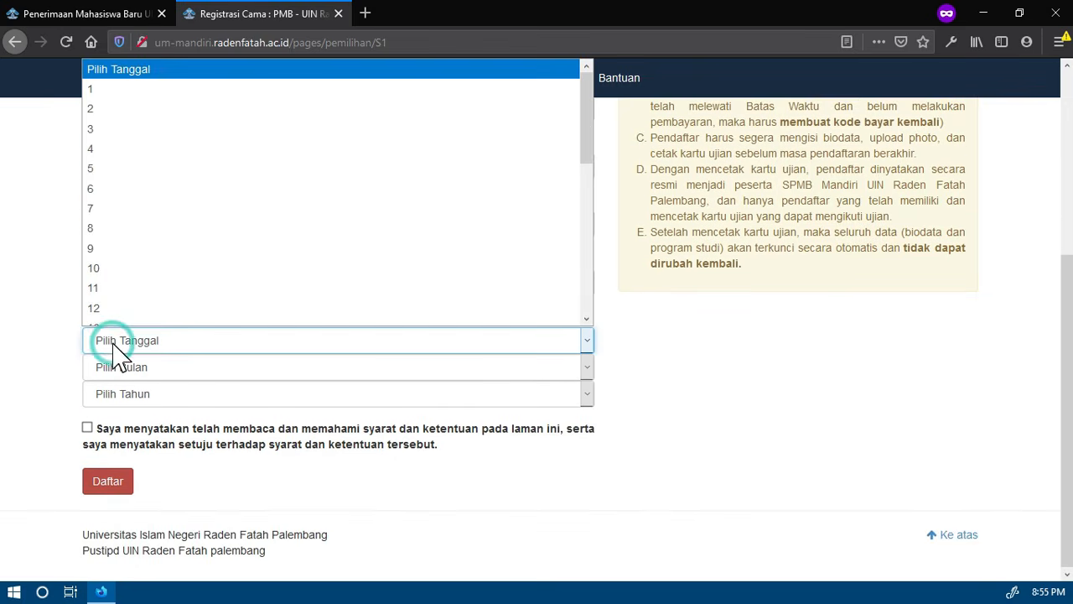
text(25)
key(Return)
key(Tab)
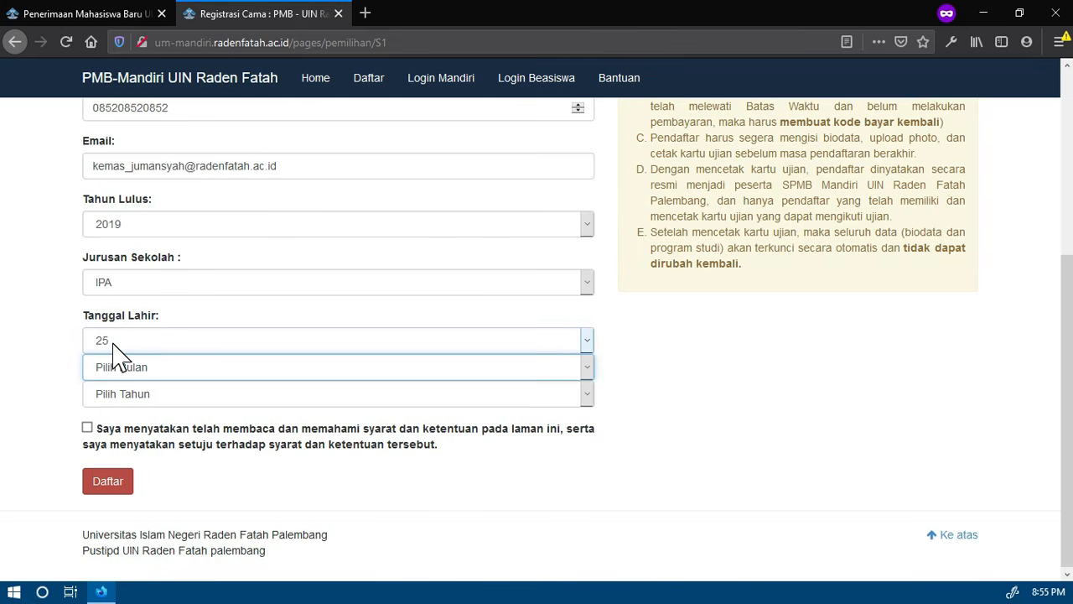
key(o)
click(118, 395)
text(2001)
key(Return)
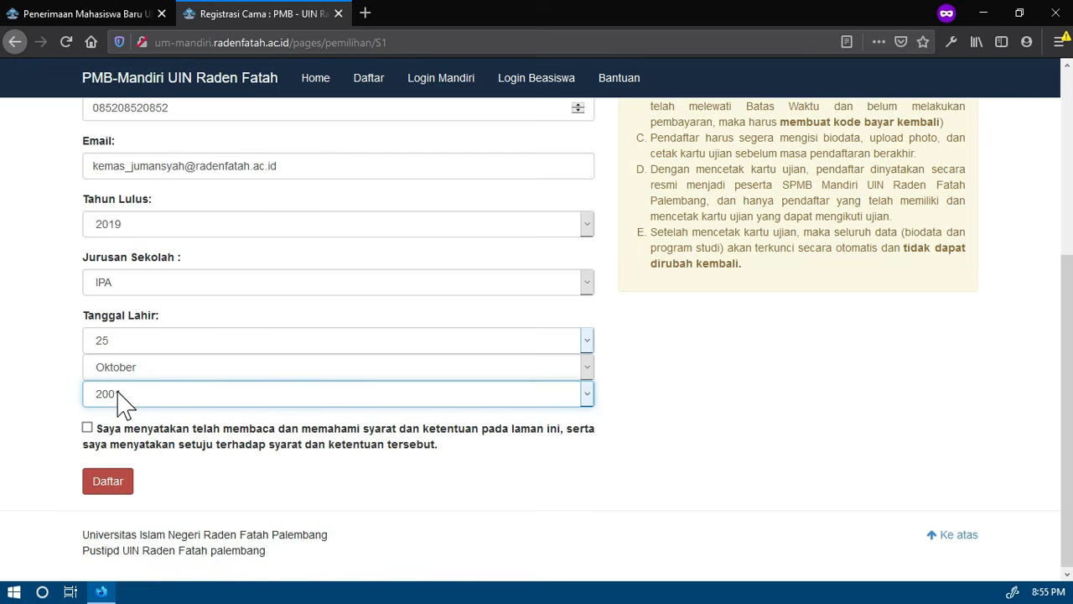
Accept the terms and conditions statement and submit the registration form
click(92, 430)
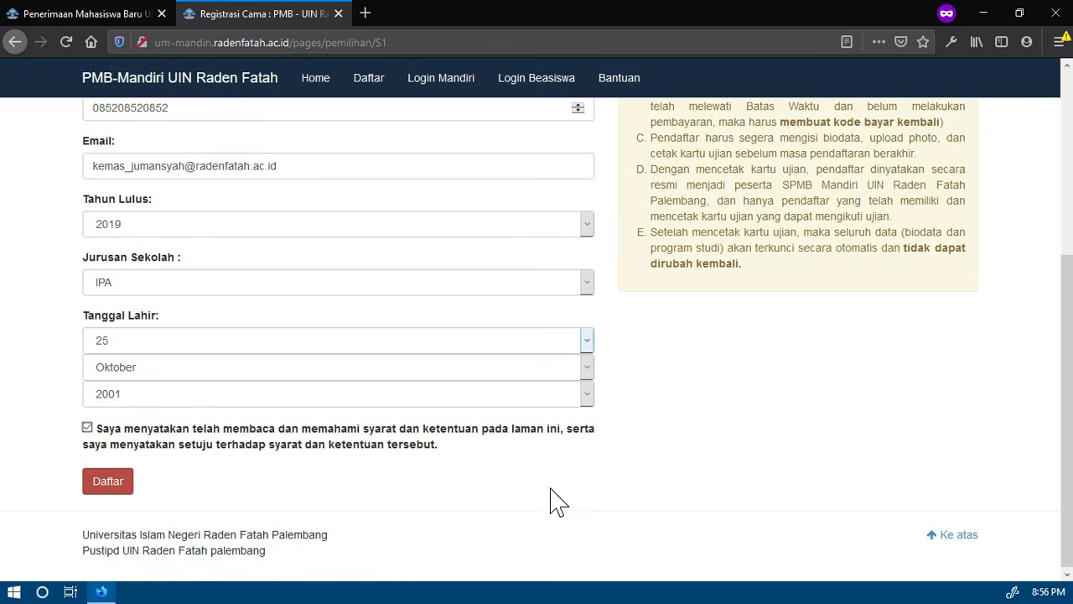
scroll(675, 436, up, 3)
scroll(637, 434, down, 3)
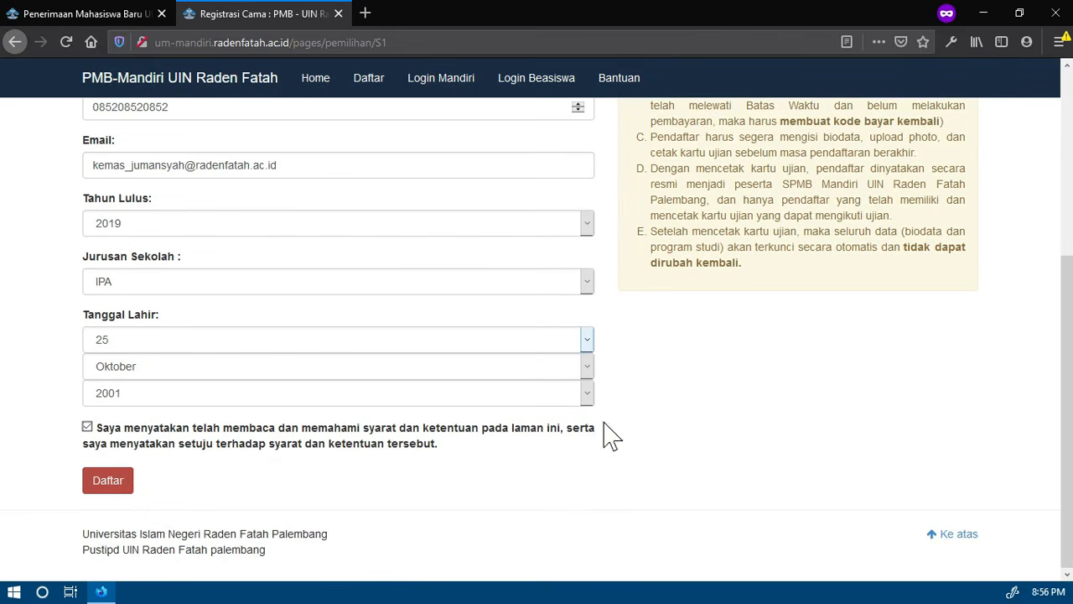
click(109, 493)
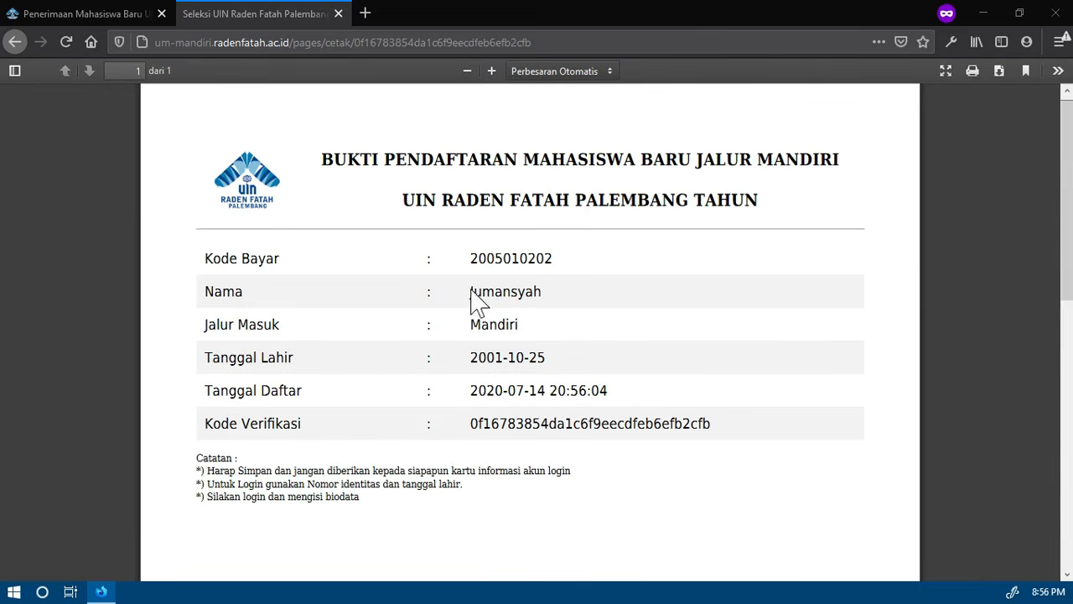
Highlight the payment code (Kode Bayar) on the registration proof to examine it
double_click(520, 259)
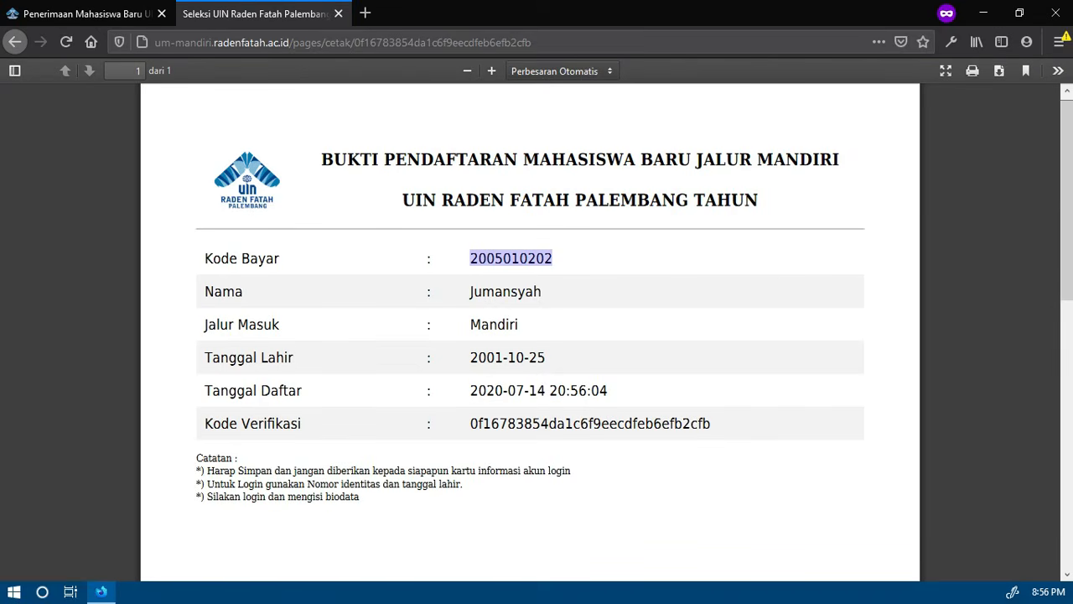
click(460, 239)
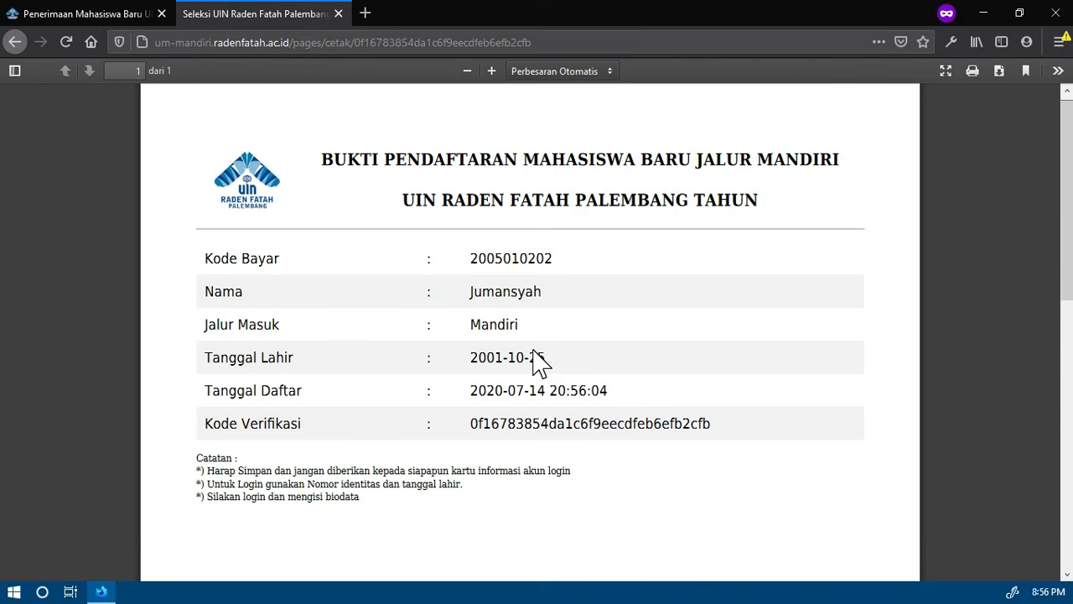
double_click(512, 259)
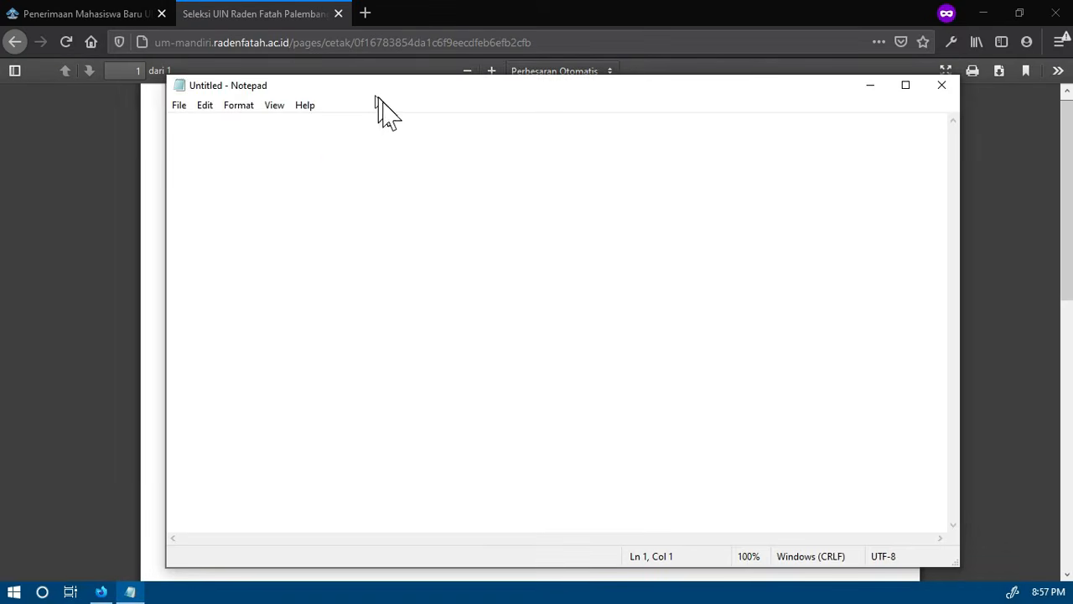
In a blank Notepad document, list the banks "Bank Sumsel Babel syariah, Mandiri, Mandiri syariah, muamalah syariah, BRI, BNI Syariah"
drag(376, 95, 413, 152)
click(400, 208)
text(Bank Sumsel Babel syariah, )
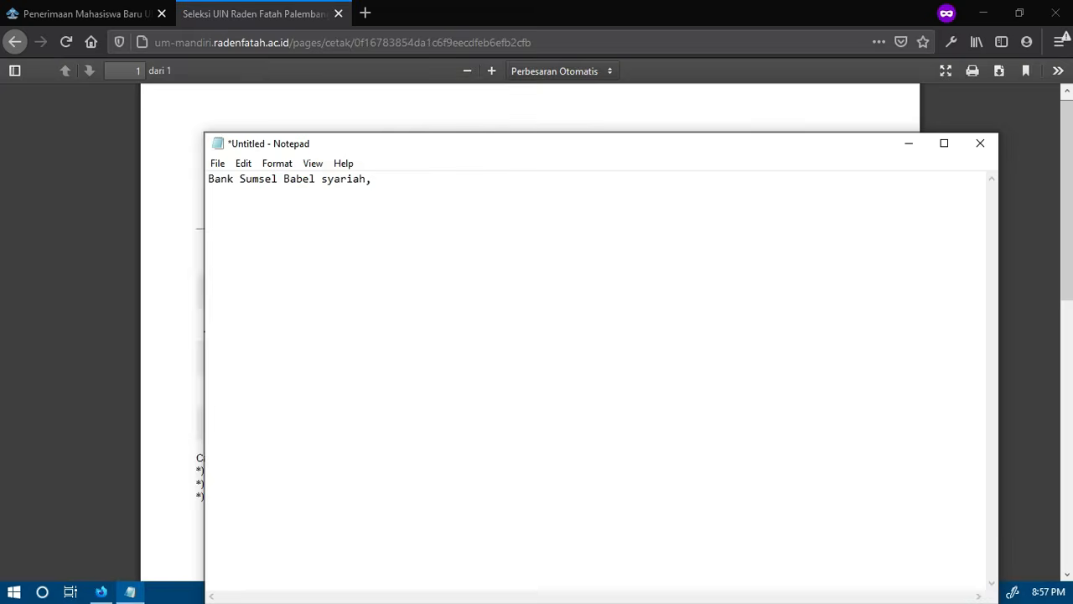
text(Mandiri, Mandiri syariah, muamalah syariah,)
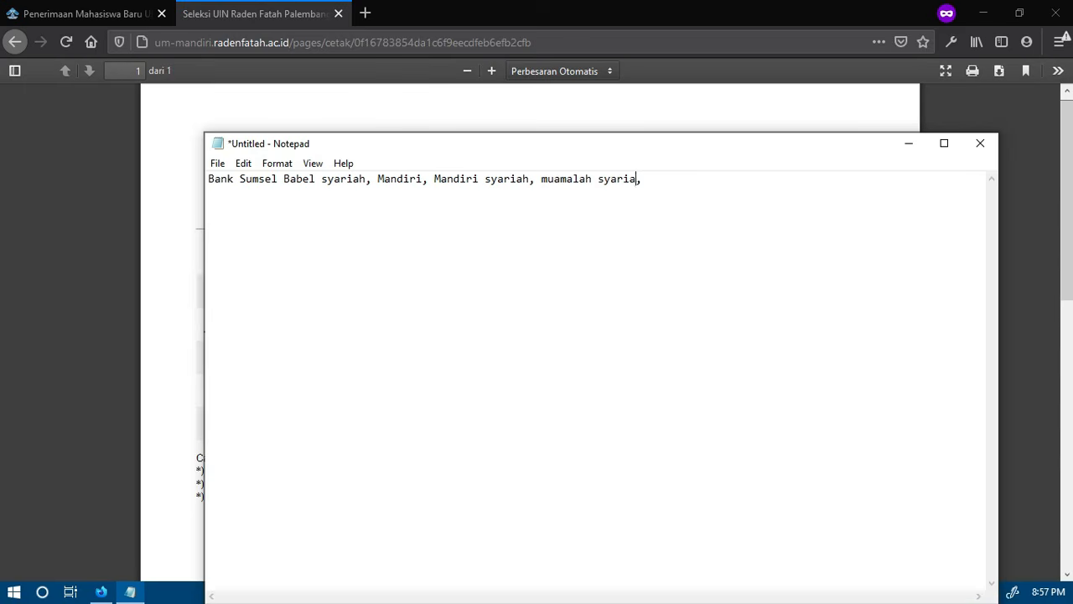
text( BRI , BNI Syariah)
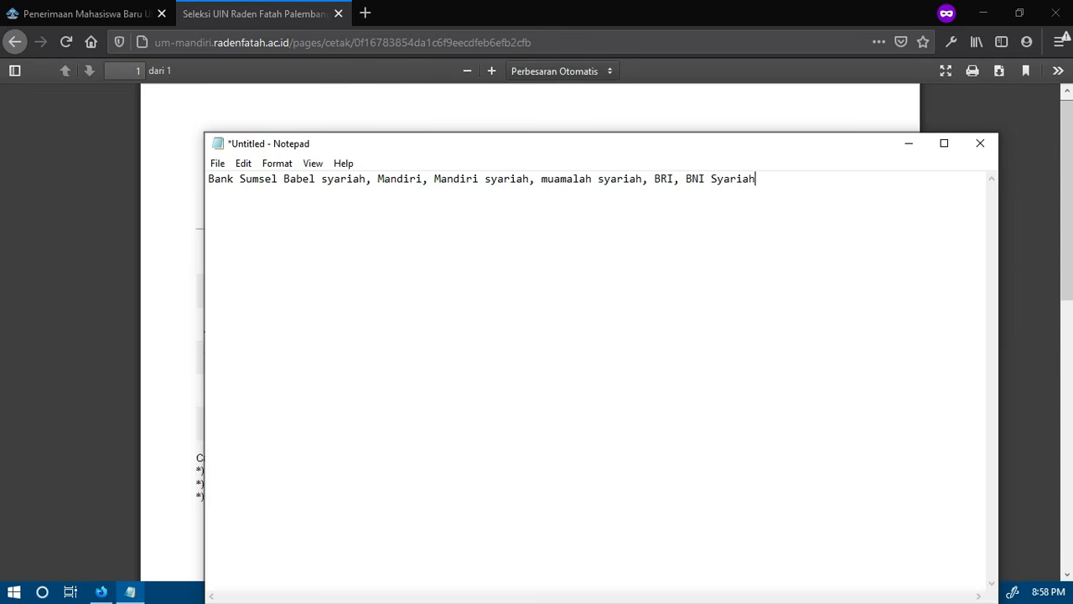
Put "Bank Sumsel Babel syariah" on its own line in the note and add "= teller, atm" after it
drag(379, 179, 409, 179)
key(Left)
key(Return)
key(BackSpace)
key(BackSpace)
text(=  teller,)
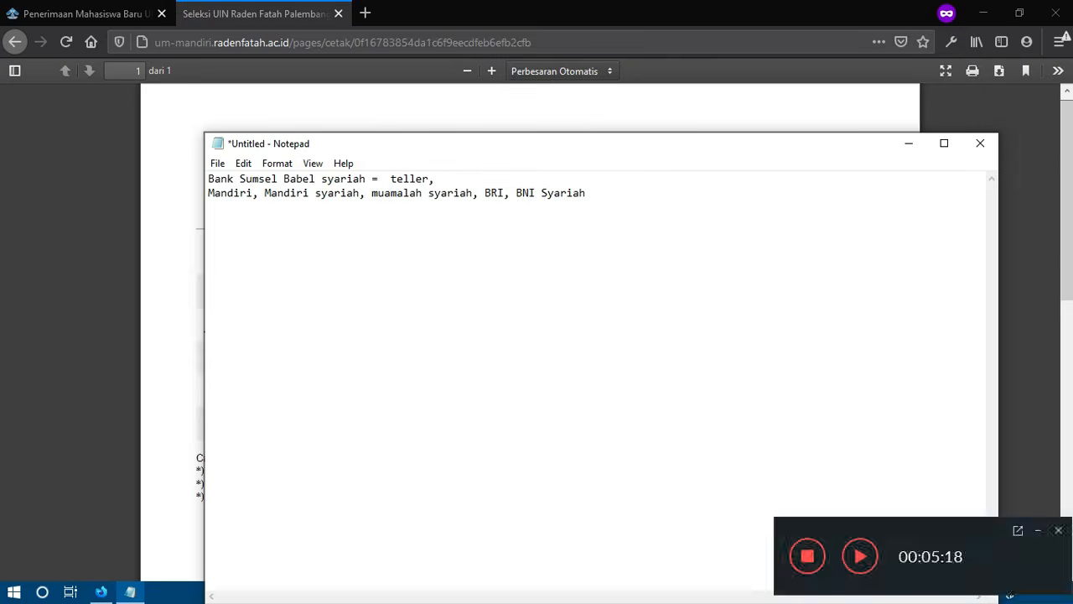
text( atm)
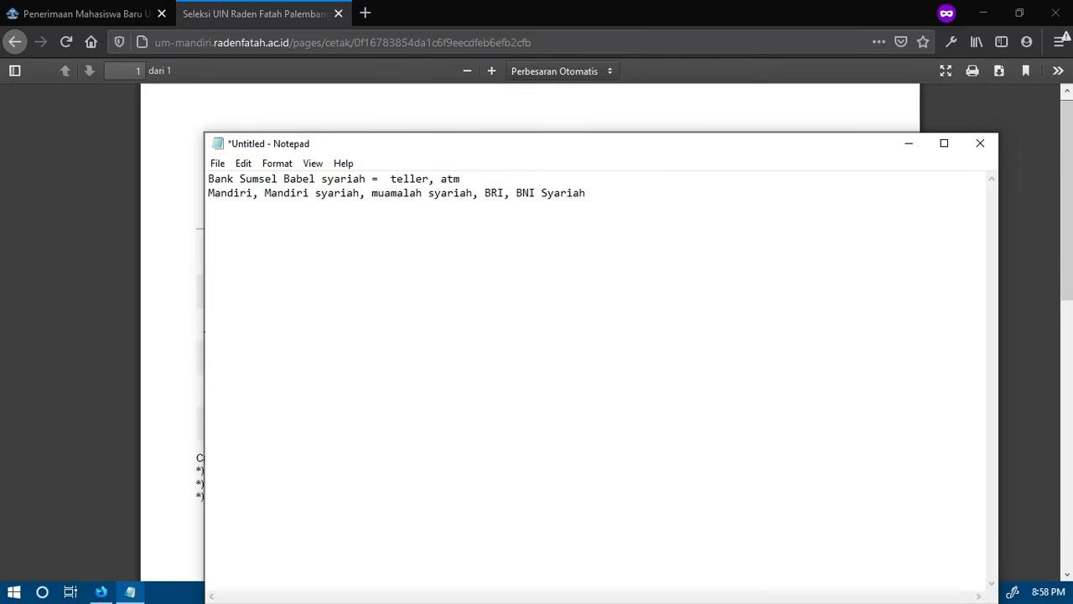
Split the remaining banks onto separate lines, adding "ATM, Mobile, Internet" after each and only "ATM" after BRI
key(Right)
key(Right)
key(Right)
key(Right)
key(Right)
key(Right)
key(Right)
key(Right)
key(Return)
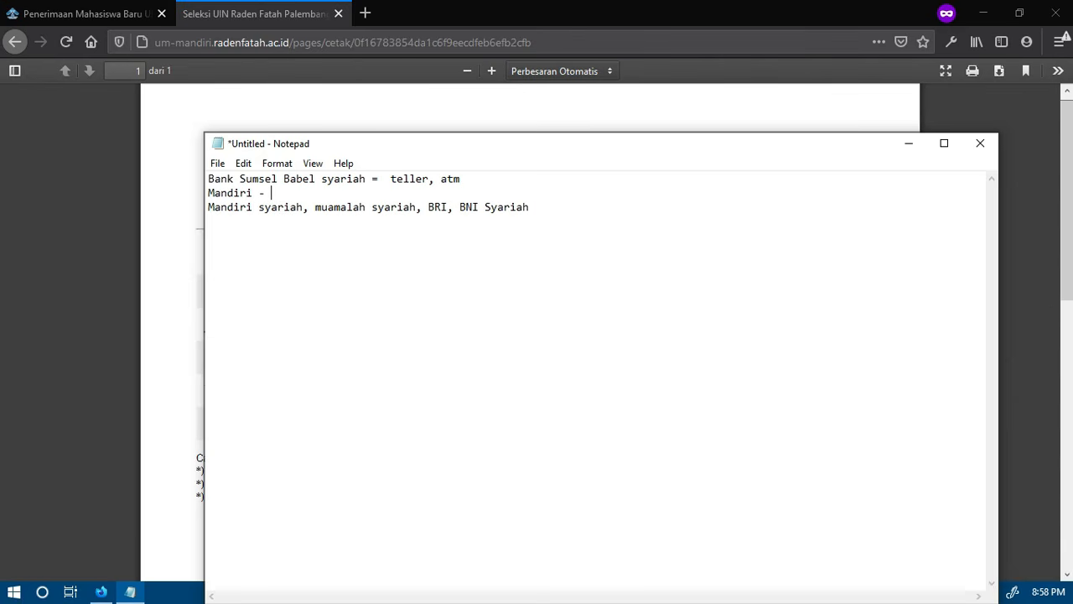
text(ATM, Mobile, Internet)
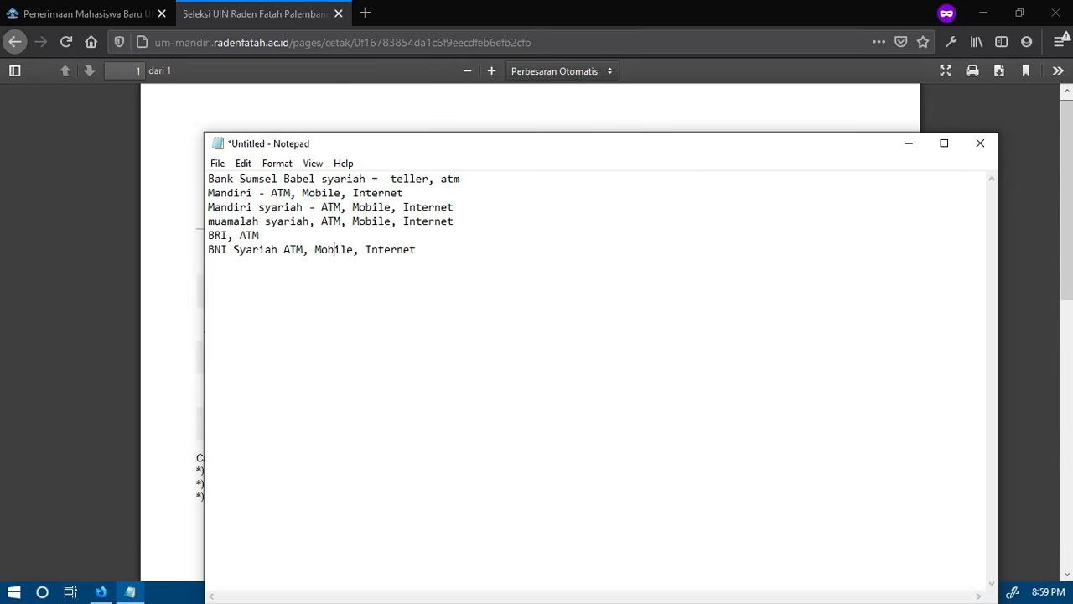
Insert "Teller" before ATM on the Mandiri, Mandiri syariah, muamalah syariah, BRI and BNI Syariah lines
key(Up)
key(Up)
key(Up)
key(Right)
text(Teller)
key(Down)
text(Teller)
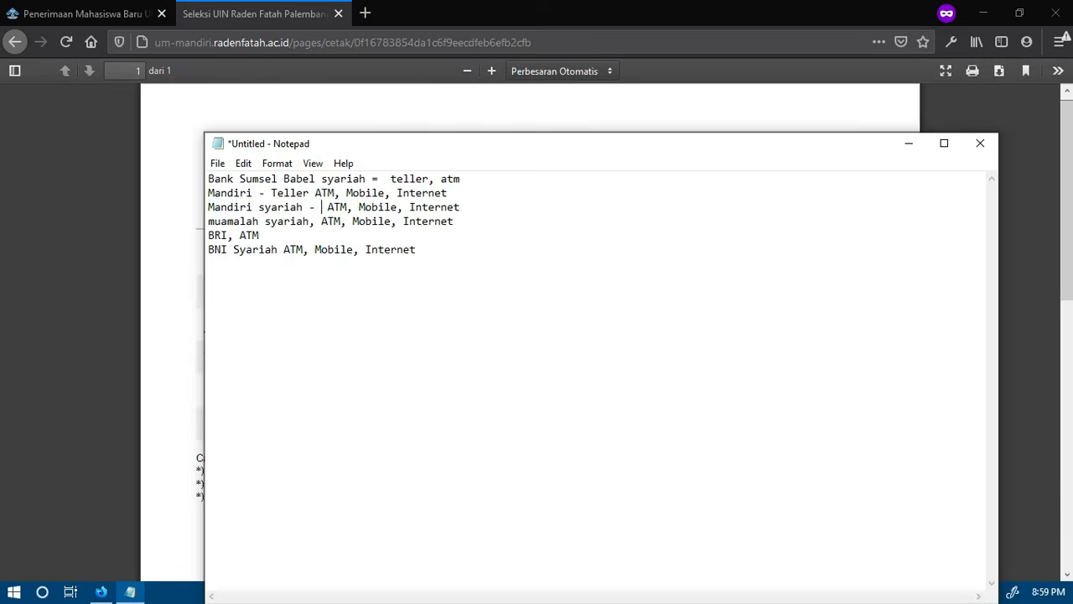
key(Down)
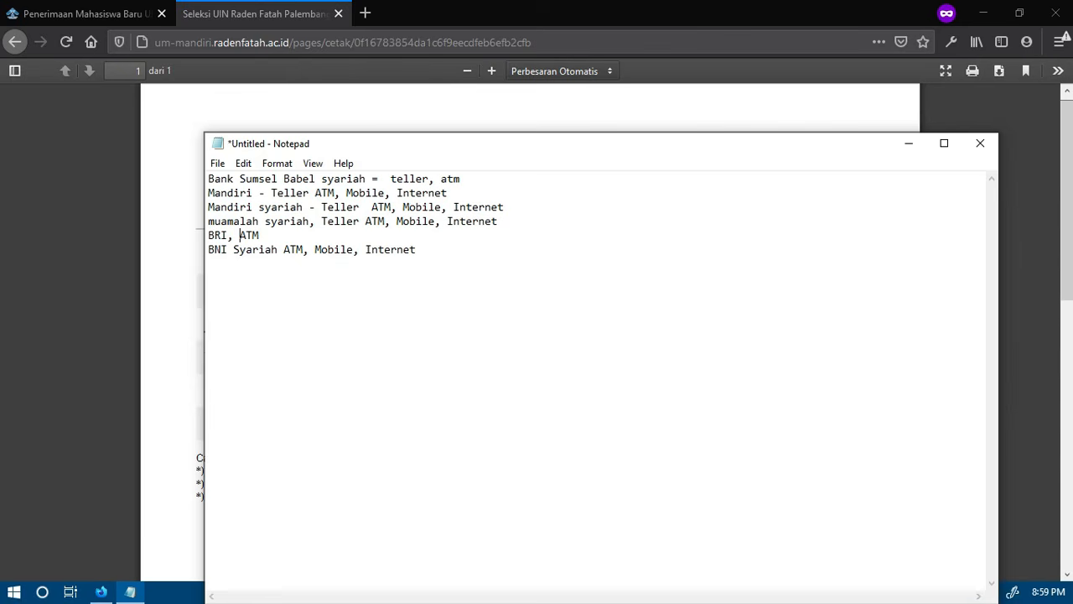
text(Teller)
key(Down)
text(teller)
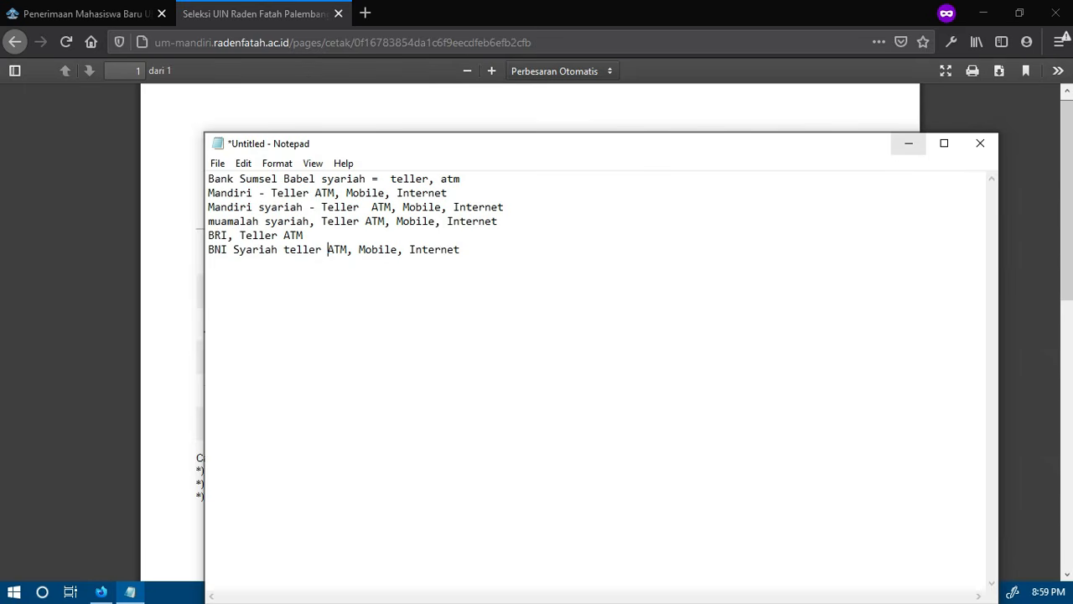
Replace the entire bank list in the note with a new line starting with "Pendi"
click(616, 244)
key(ctrl+a)
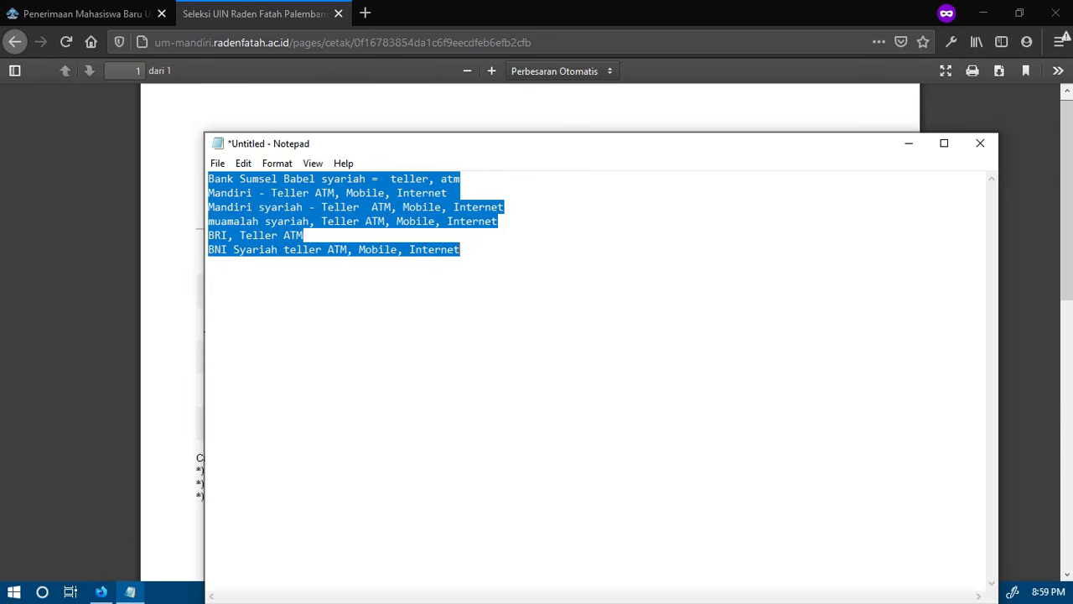
text(Pendiidkan)
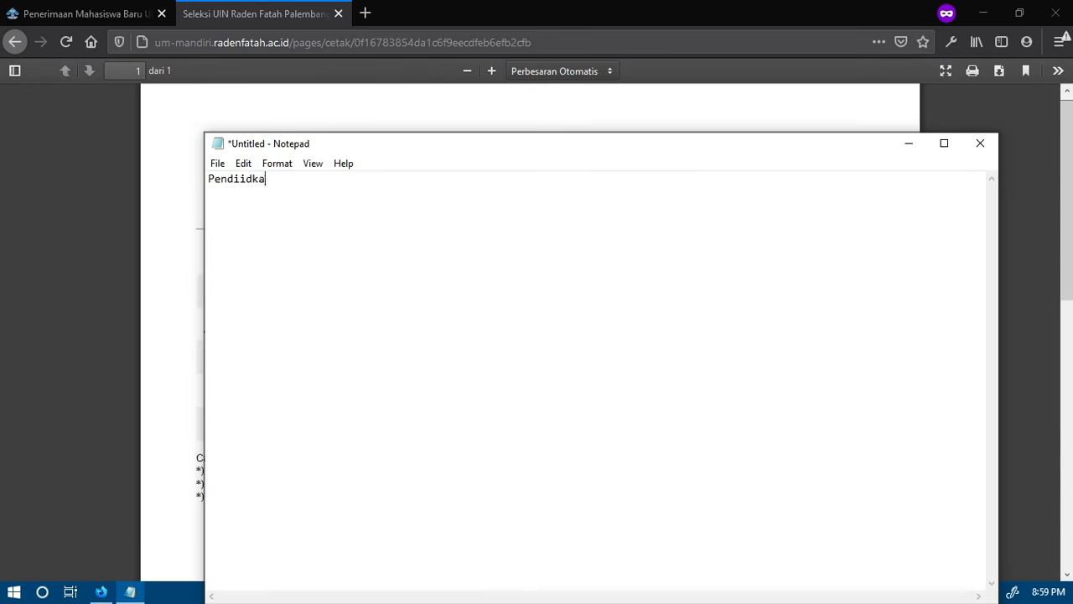
key(BackSpace)
key(BackSpace)
key(BackSpace)
key(BackSpace)
key(BackSpace)
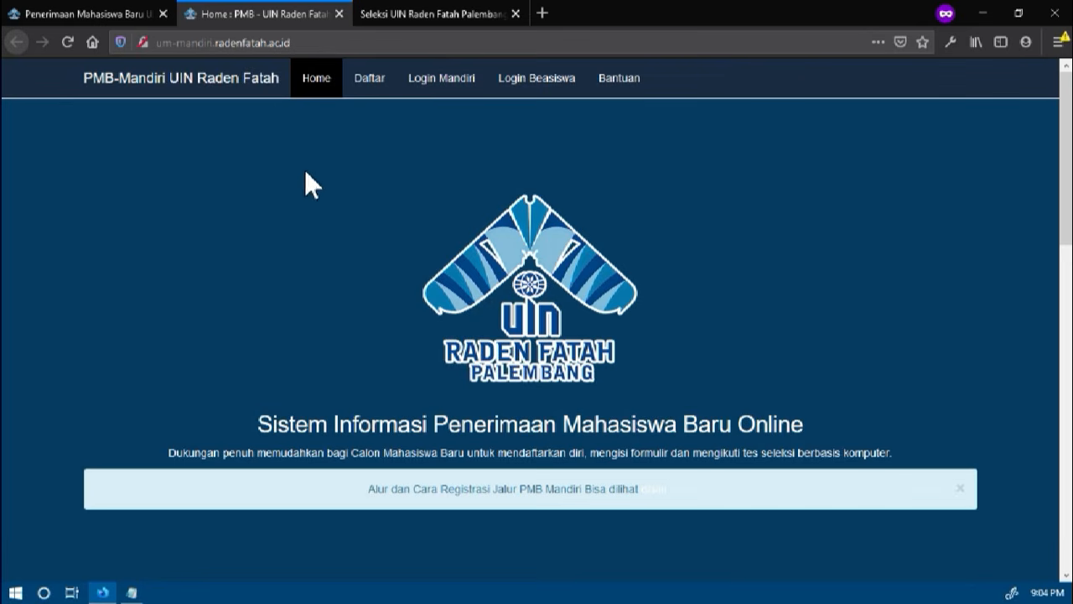
Open the Mandiri login page and copy the payment code from the registration proof into No Peserta / Kode Bayar
click(442, 83)
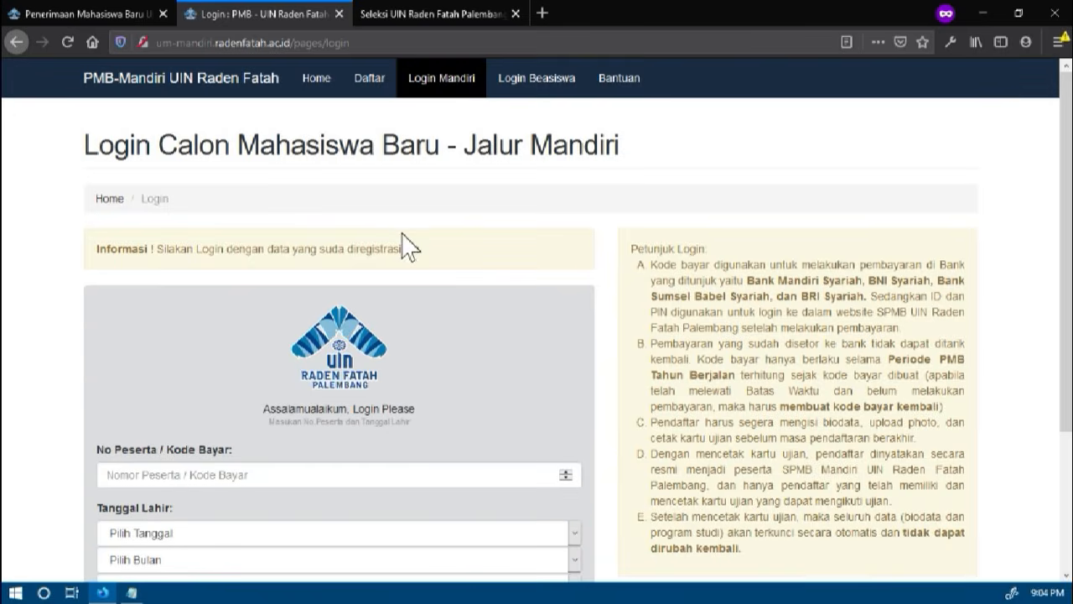
scroll(405, 239, down, 3)
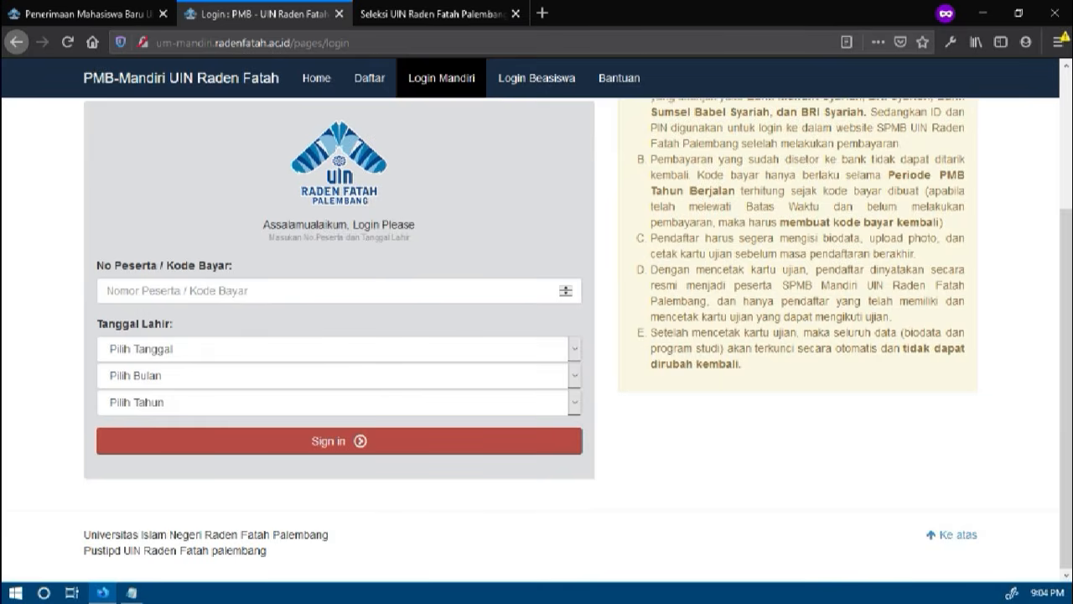
click(406, 17)
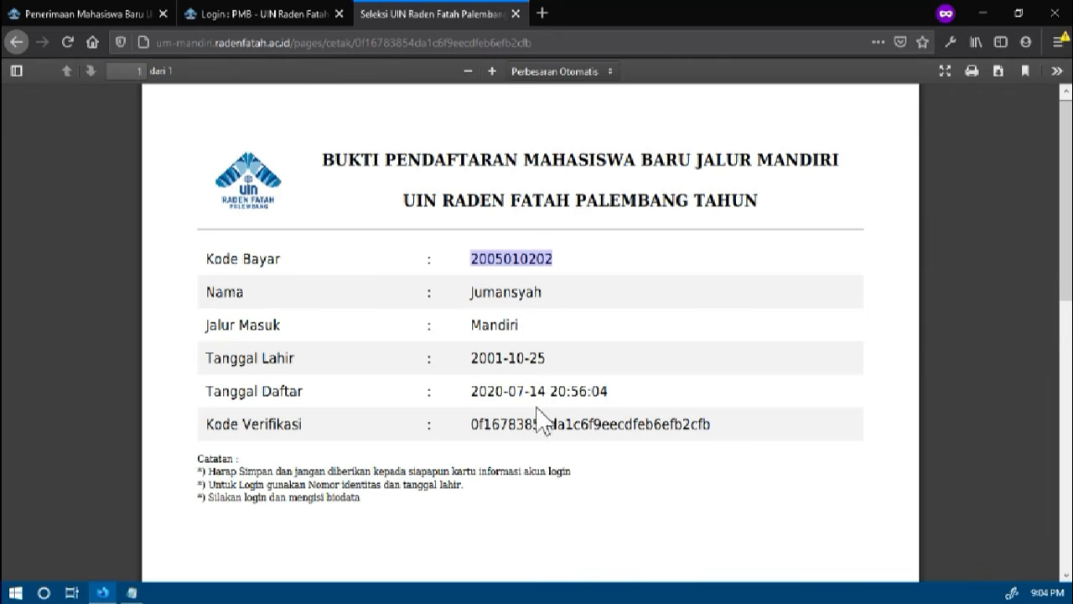
click(535, 321)
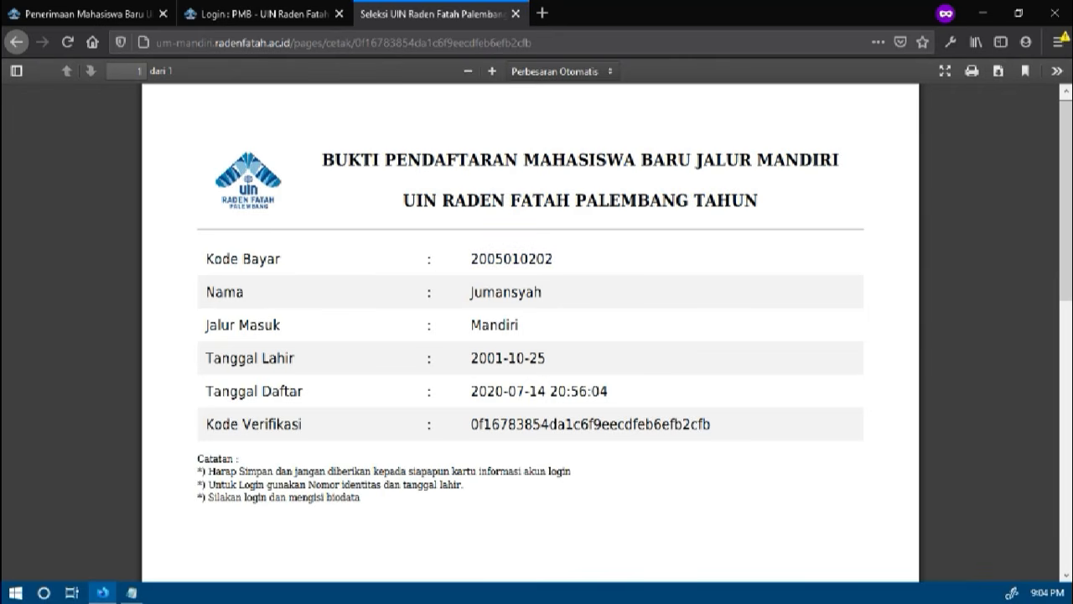
double_click(493, 257)
key(ctrl+c)
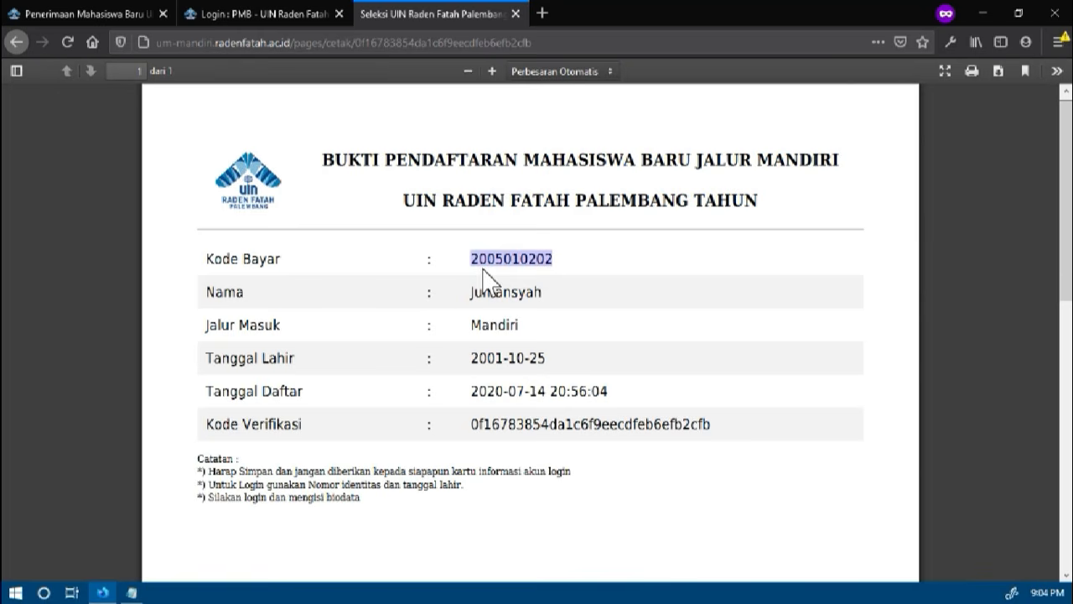
click(275, 19)
click(251, 290)
key(ctrl+v)
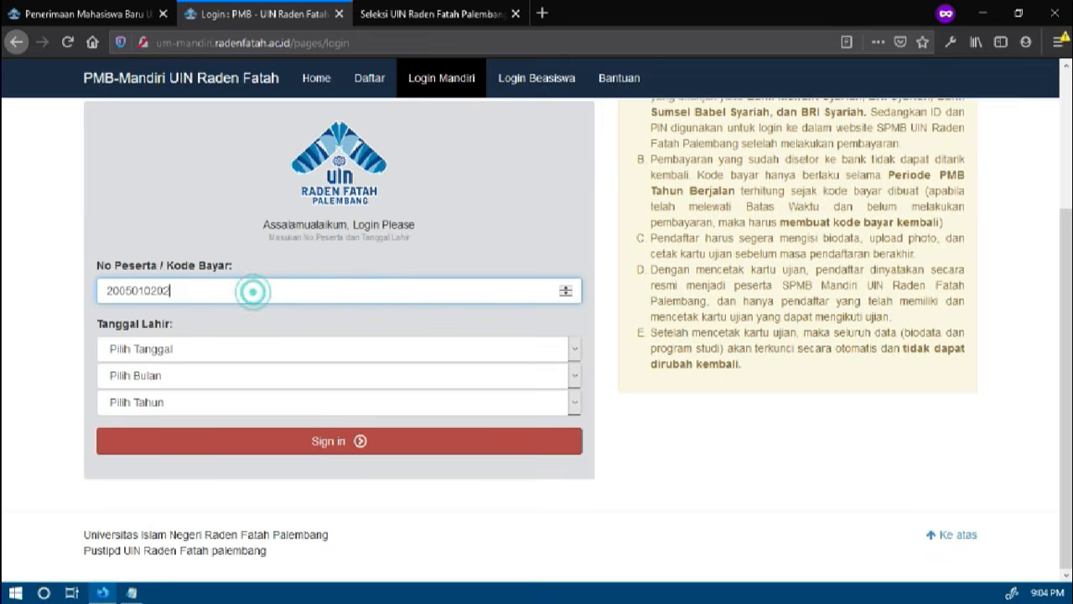
Choose the applicant's day, month and year of birth in the login form and sign in
click(198, 352)
text(25)
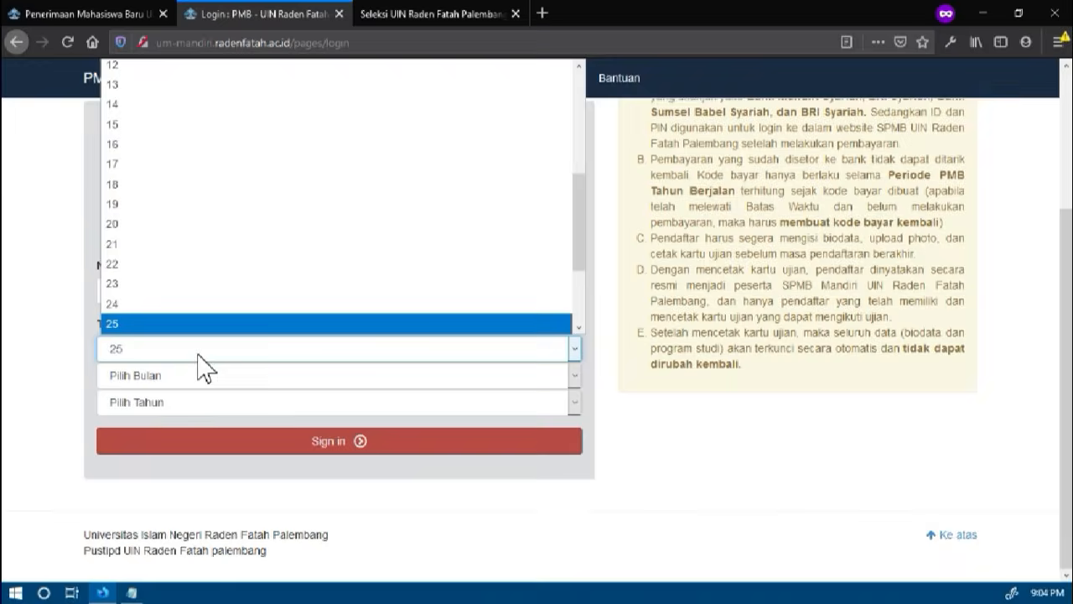
key(Return)
key(Tab)
text(o)
key(Tab)
text(19602000)
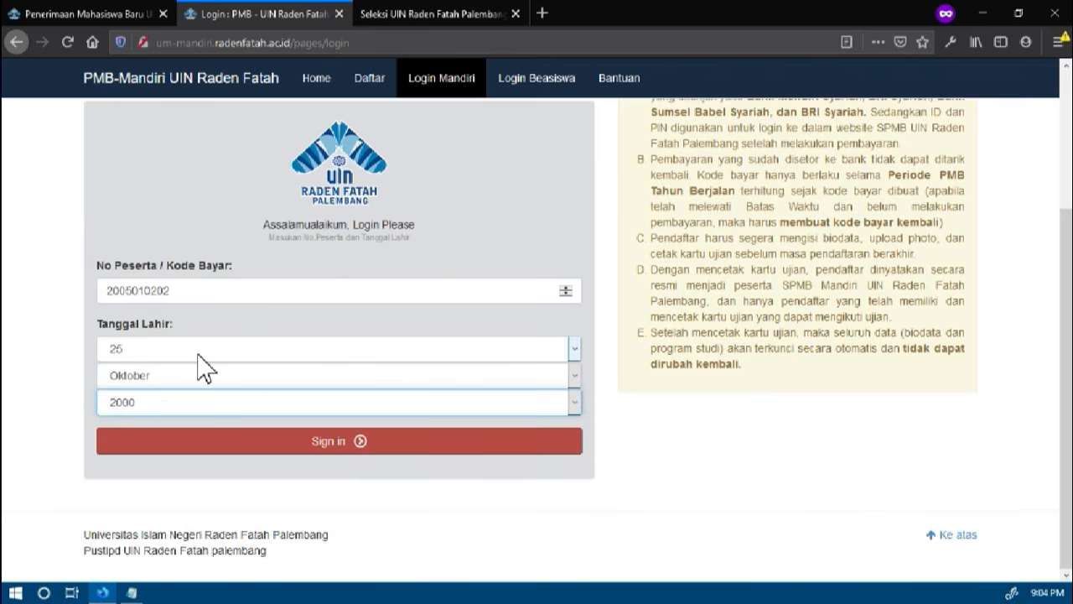
key(Down)
click(238, 444)
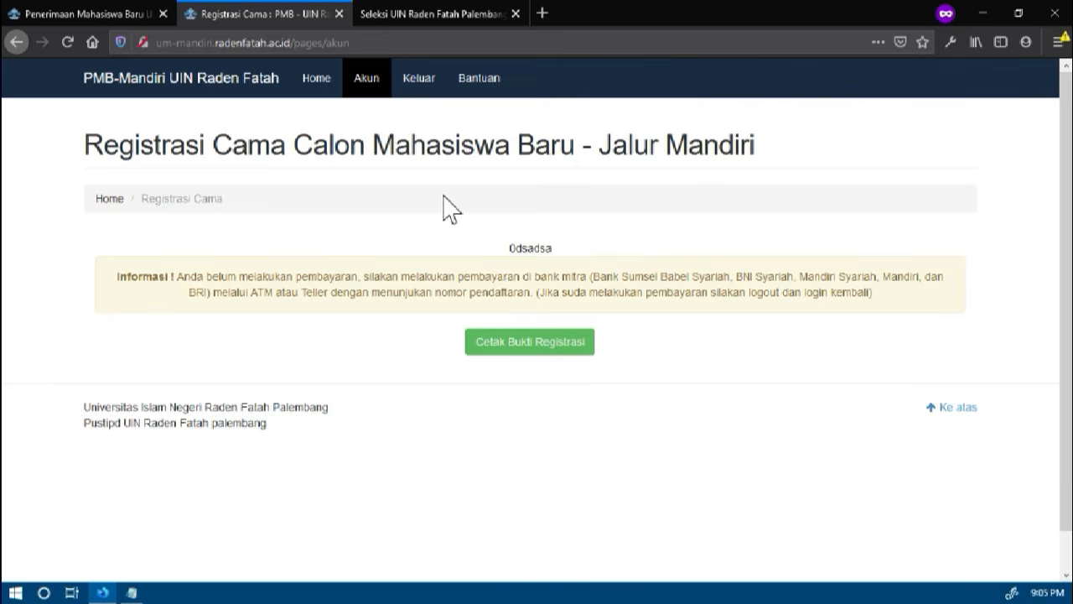
Examine the payment code on the registration proof and return to the applicant's account page
click(412, 15)
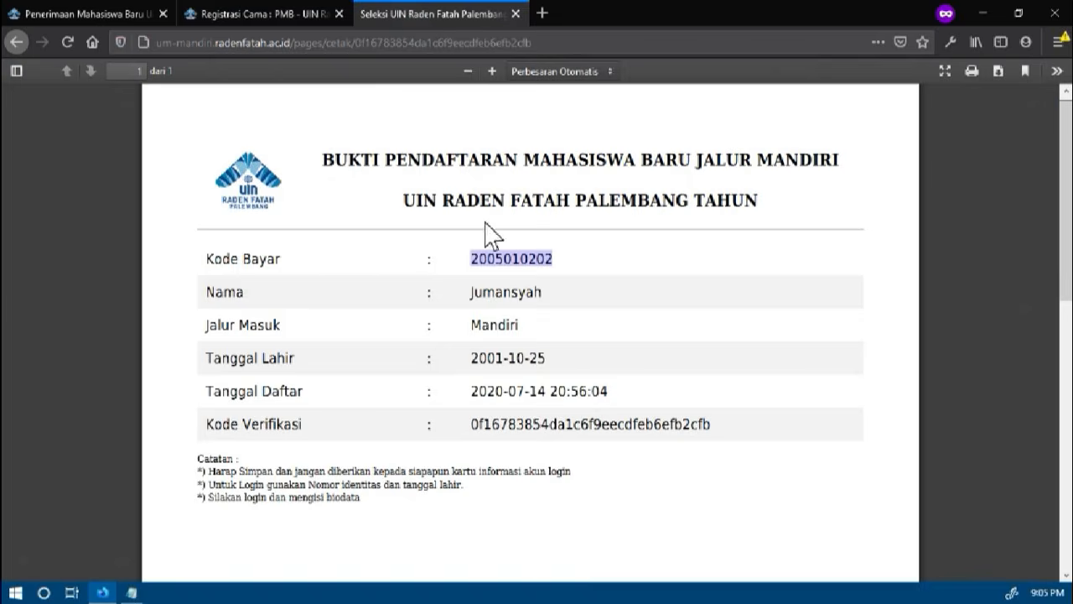
drag(504, 260, 504, 293)
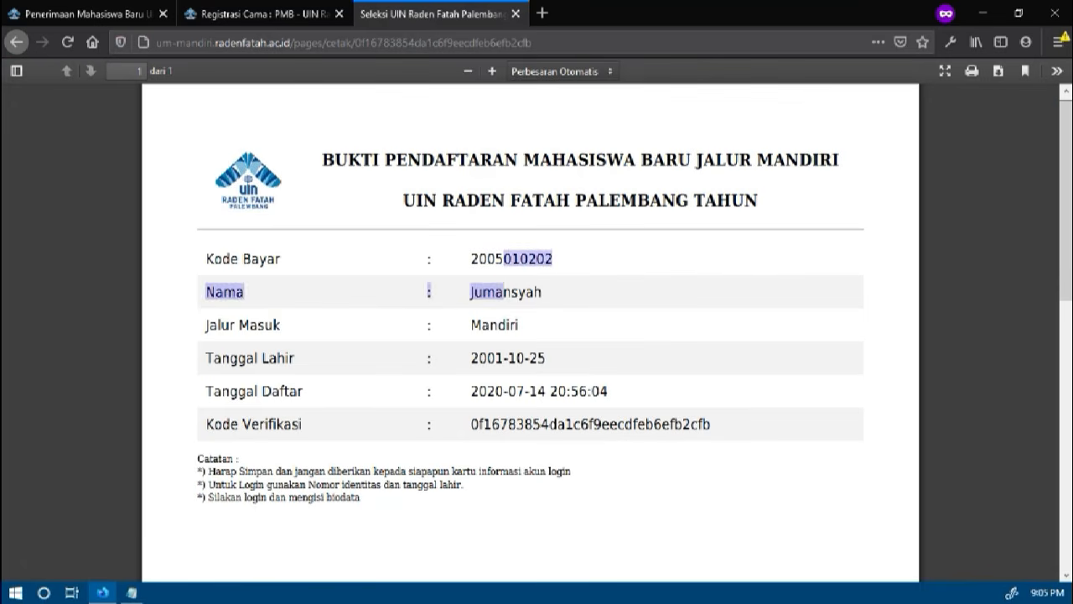
click(509, 259)
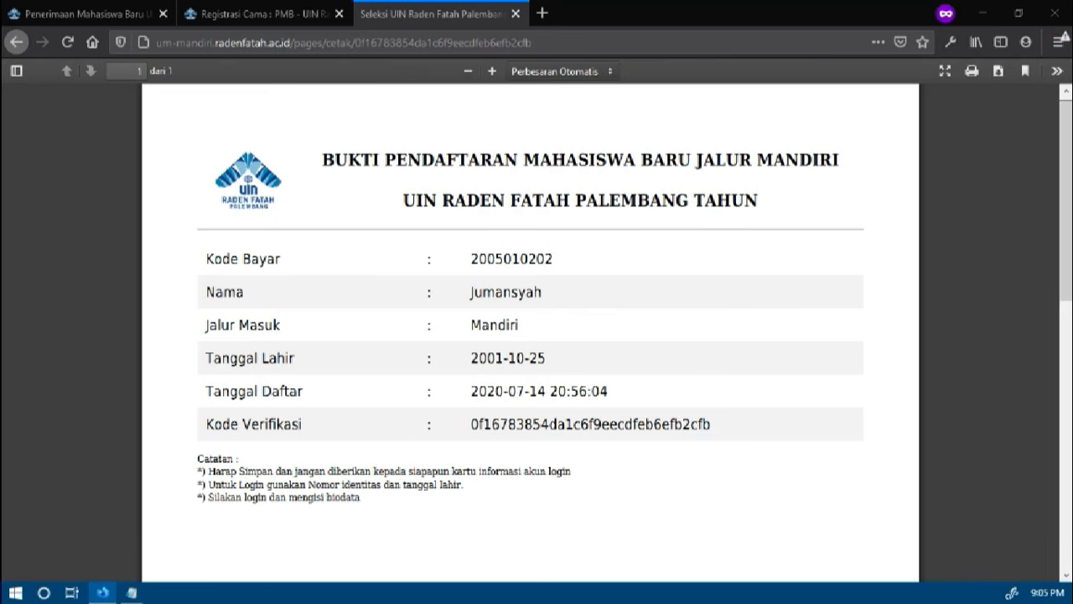
click(267, 19)
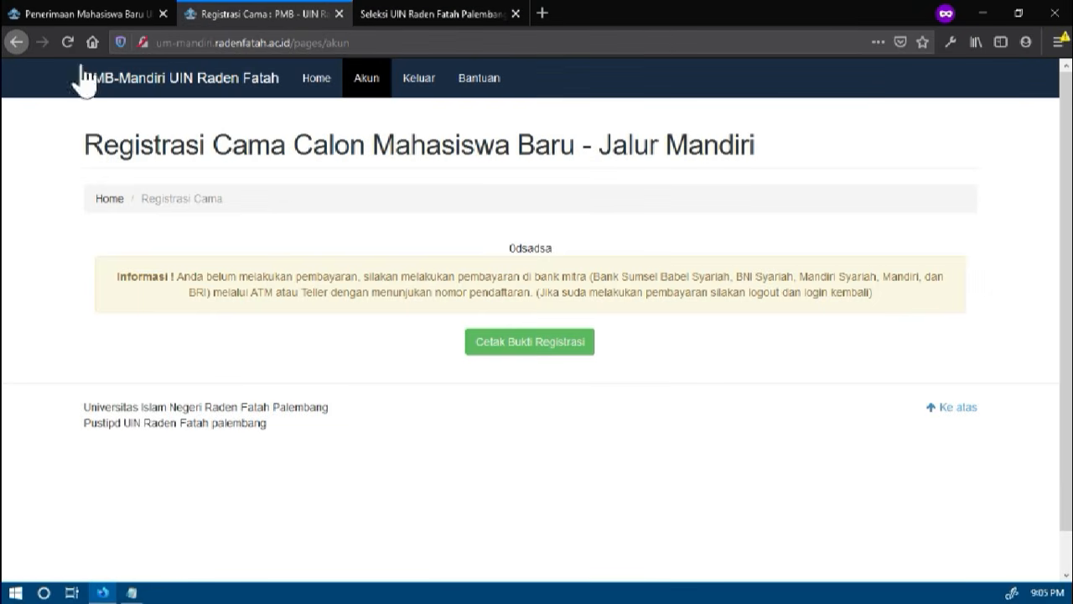
Log out of the account, reopen the Mandiri login page and enter a different participant number in No Peserta / Kode Bayar
click(425, 91)
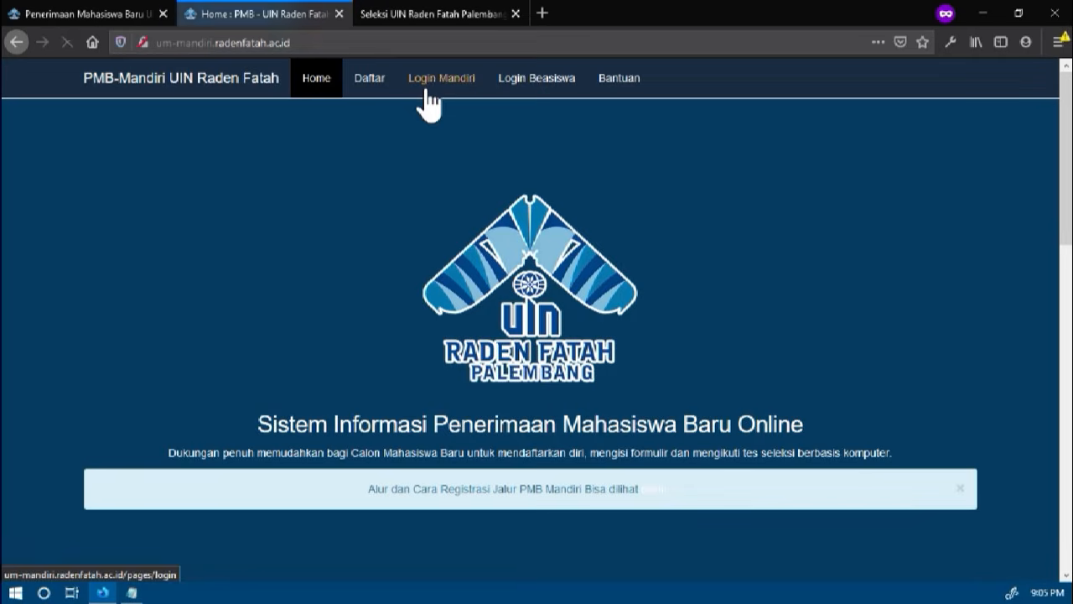
click(440, 85)
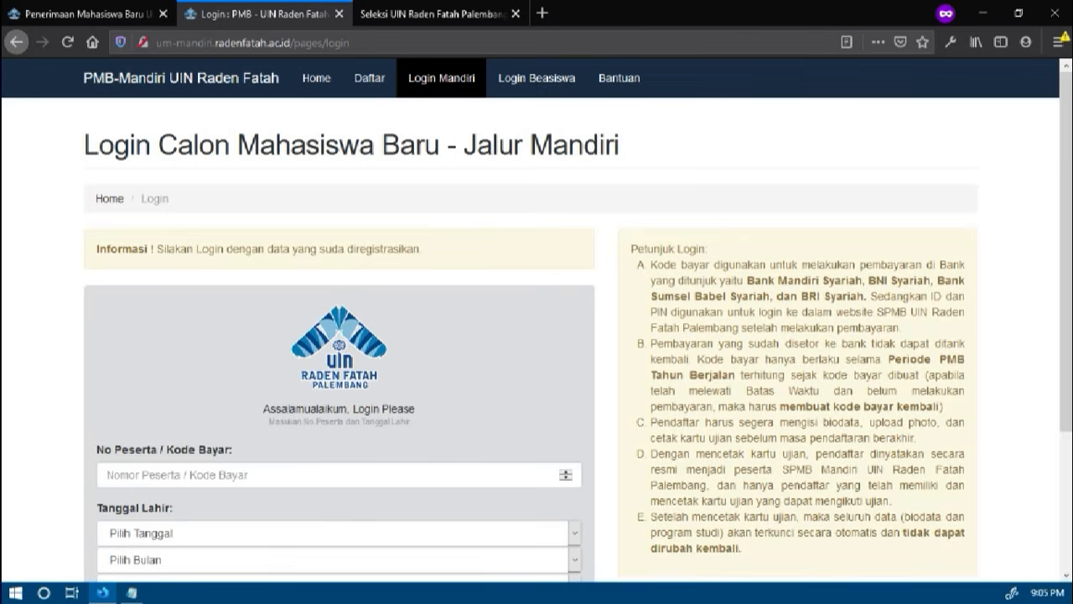
click(335, 474)
key(ctrl+v)
scroll(293, 417, down, 3)
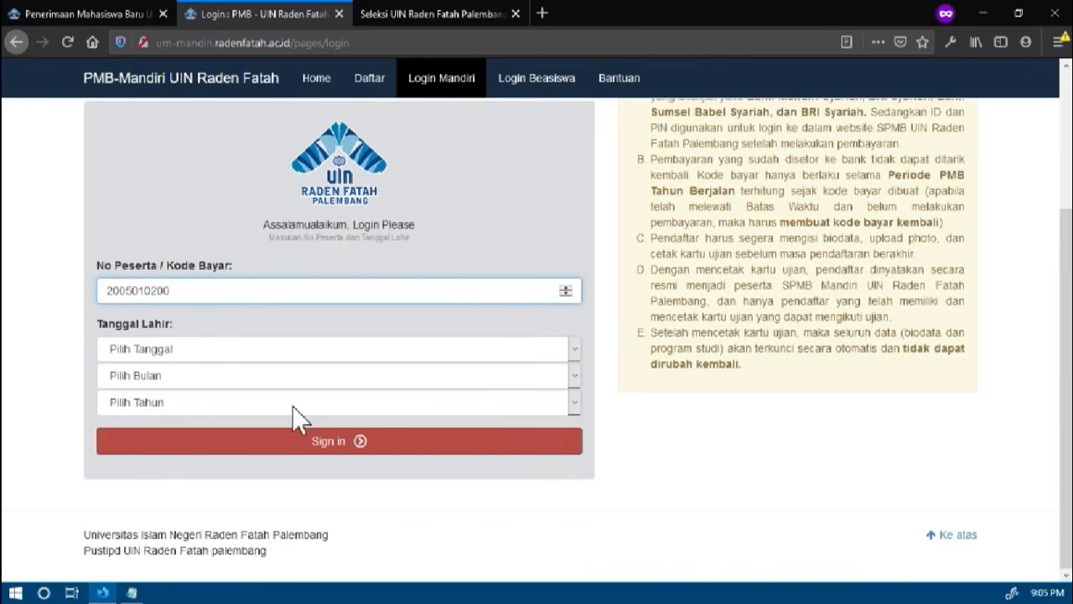
Select the day, month and year of the date of birth for the new participant number and submit the login
click(183, 351)
text(25)
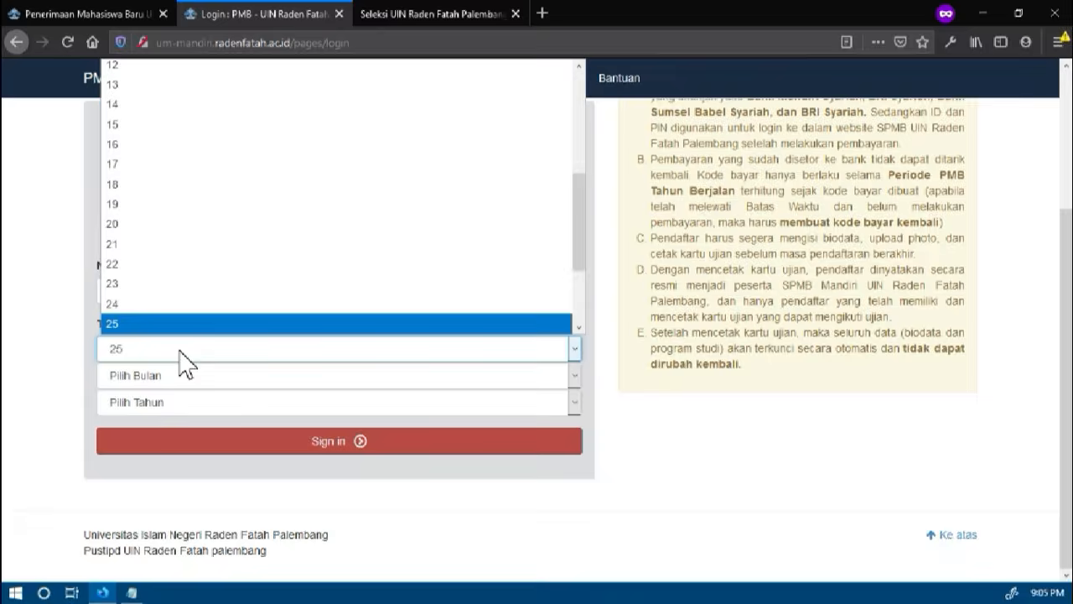
key(Tab)
text(o)
key(Tab)
text(2001)
key(Tab)
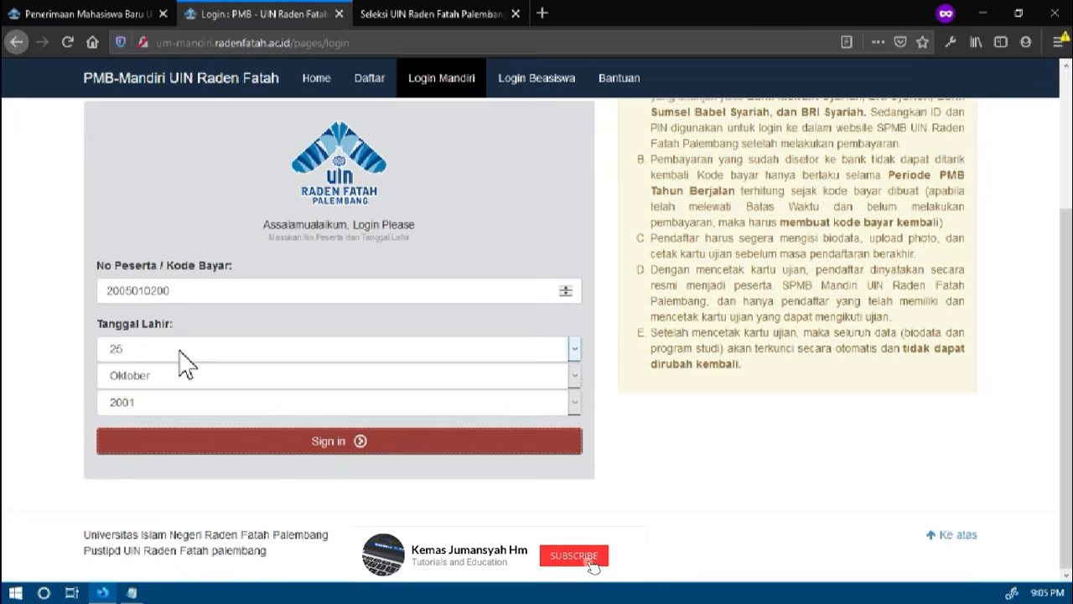
key(Return)
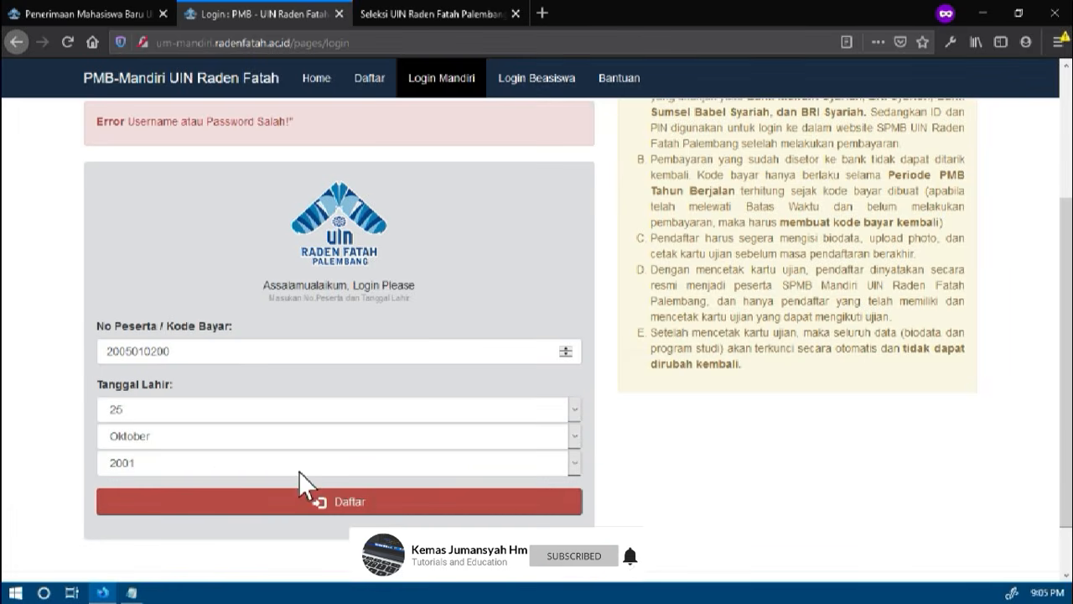
Correct the participant number, check the date of birth against the registration proof and resubmit the login form
click(196, 355)
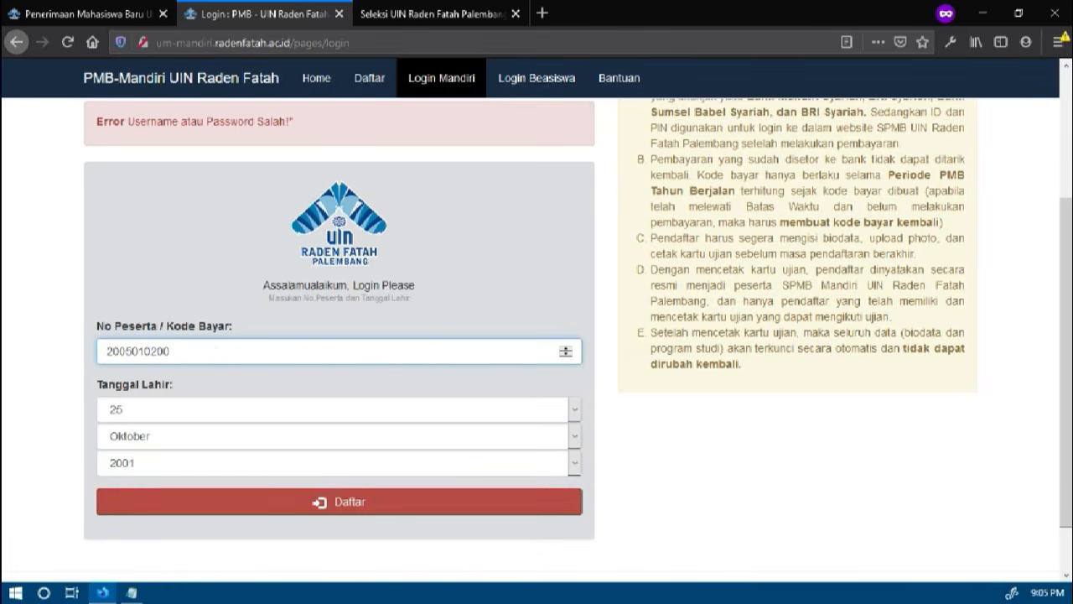
click(159, 463)
click(159, 463)
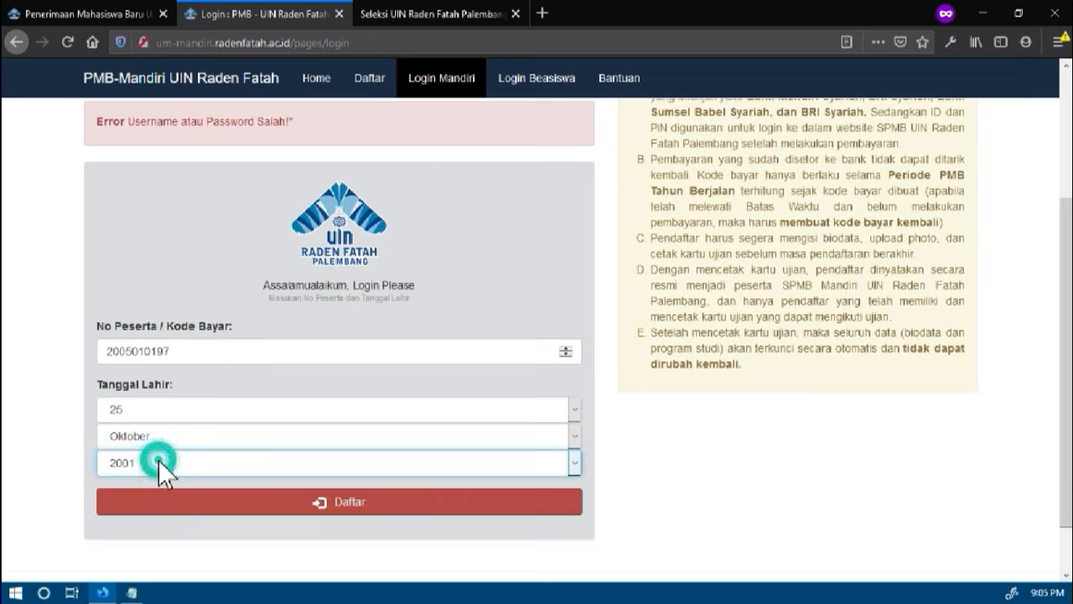
click(386, 23)
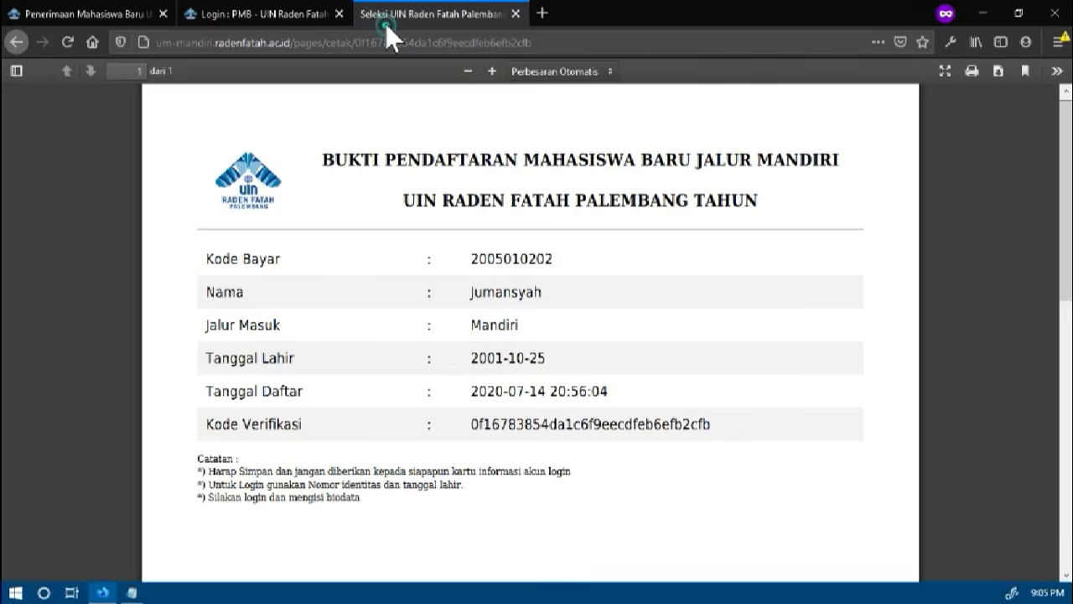
click(272, 19)
click(245, 501)
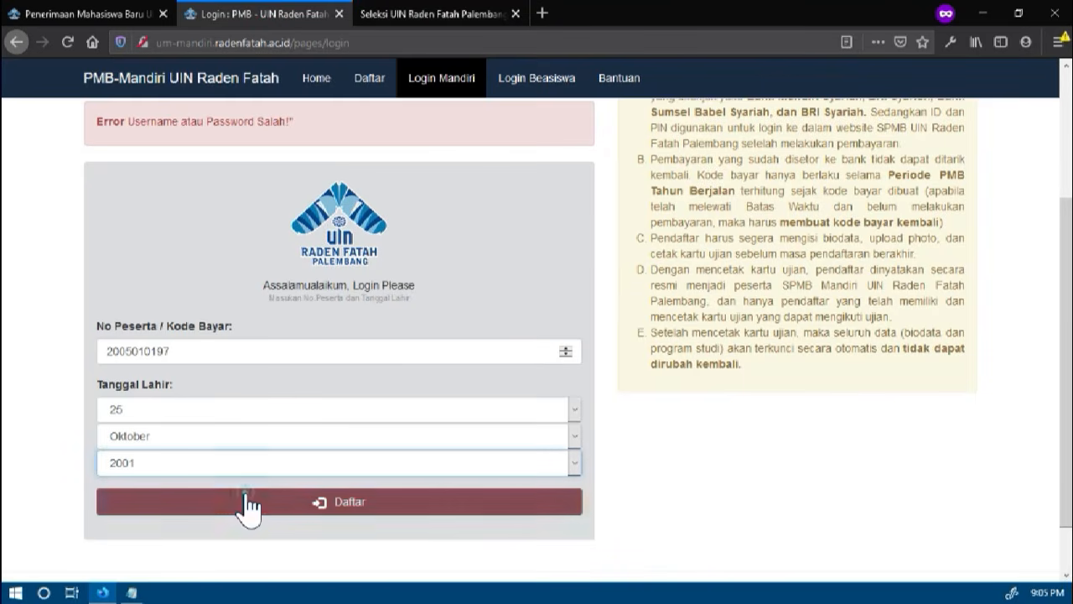
Highlight the payment code on the registration proof to examine it and return to the login form
click(417, 24)
double_click(543, 259)
key(ctrl+c)
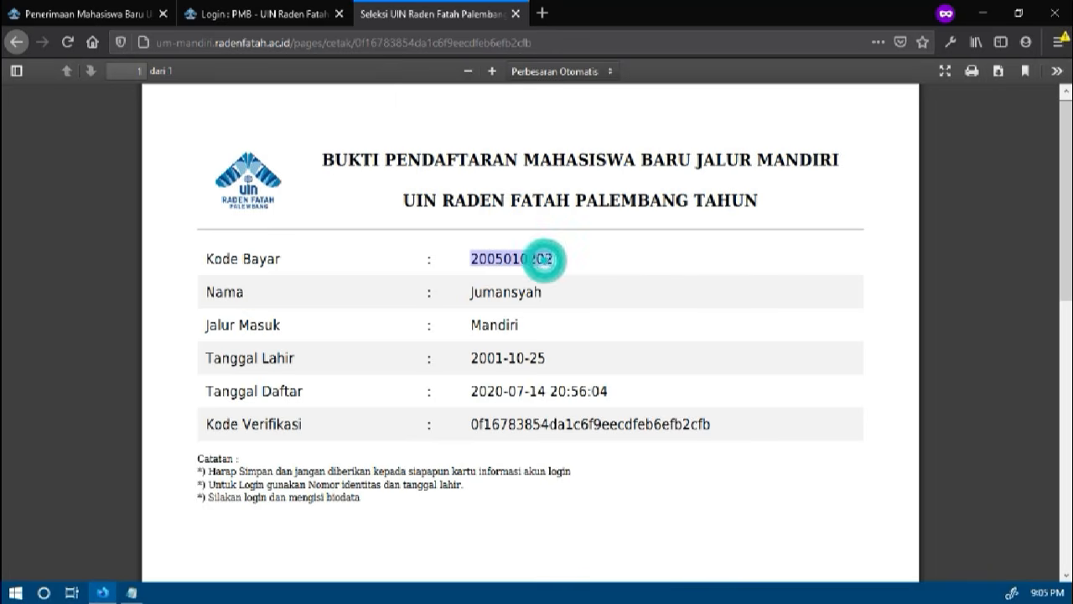
click(262, 19)
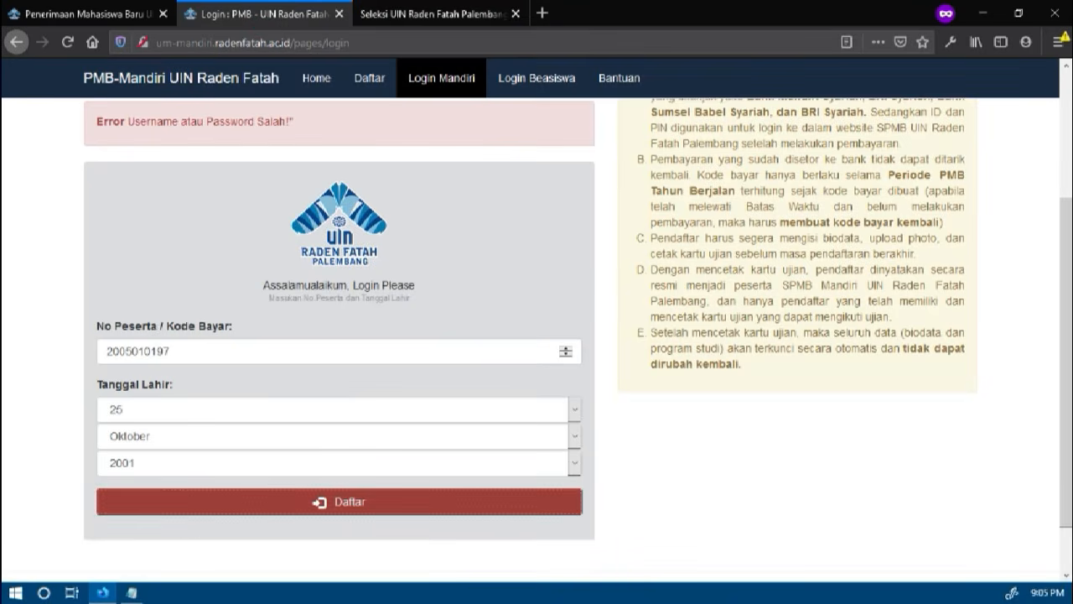
Replace the participant number under No Peserta / Kode Bayar with the copied payment code and submit the login
double_click(184, 351)
key(ctrl+v)
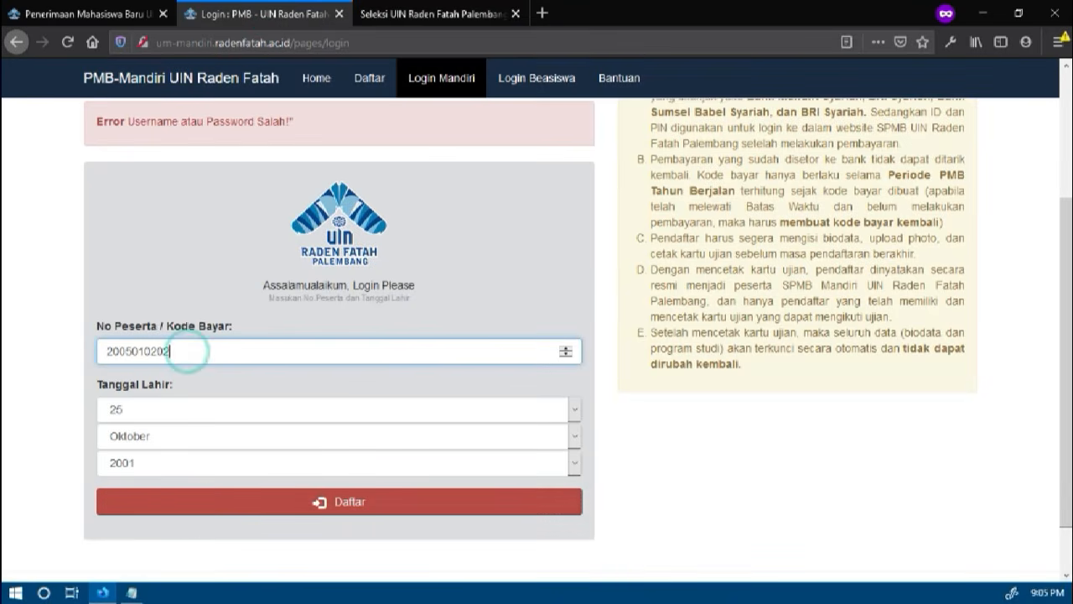
click(208, 507)
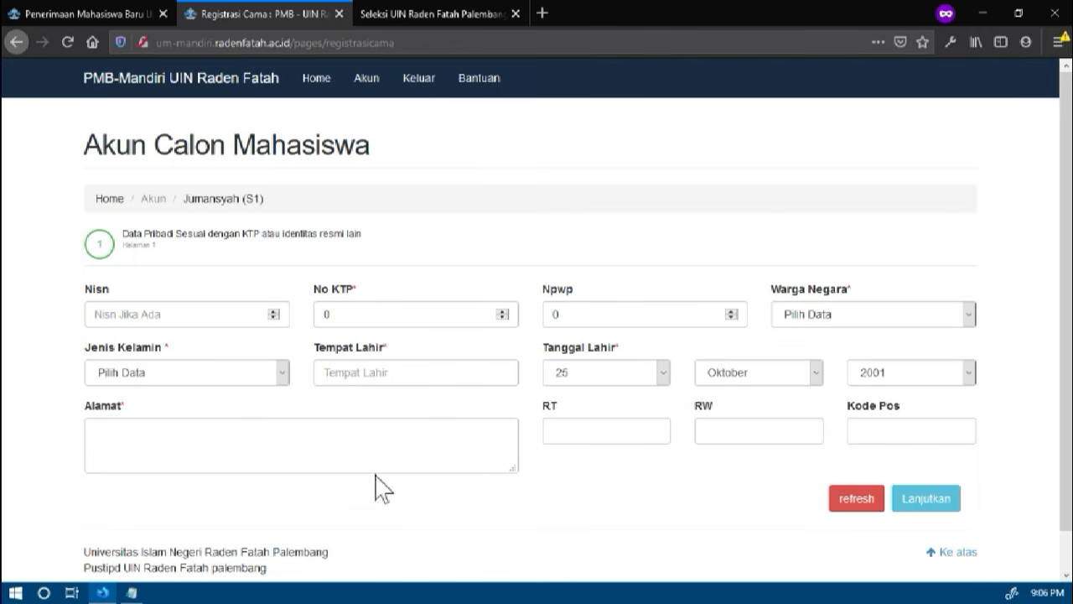
Enter the applicant's national student number under Nisn in the personal data form
scroll(487, 444, down, 1)
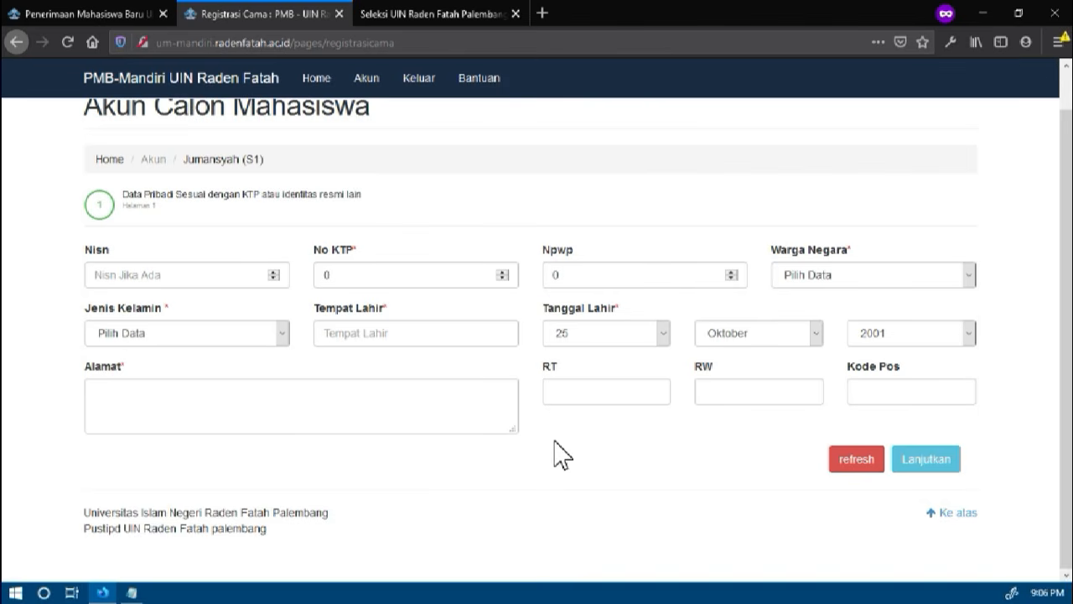
click(137, 277)
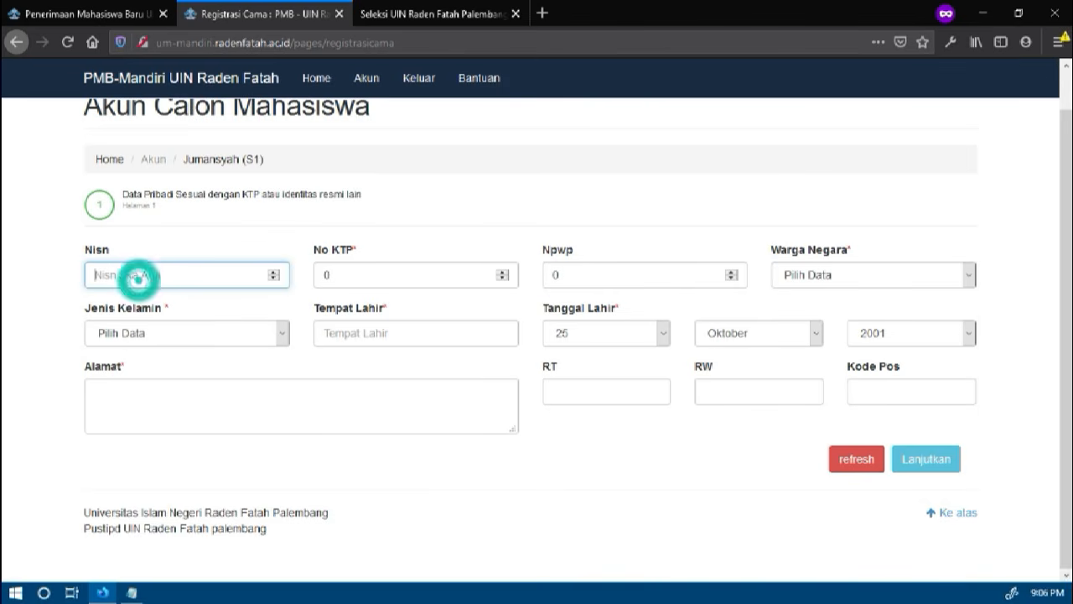
text(0)
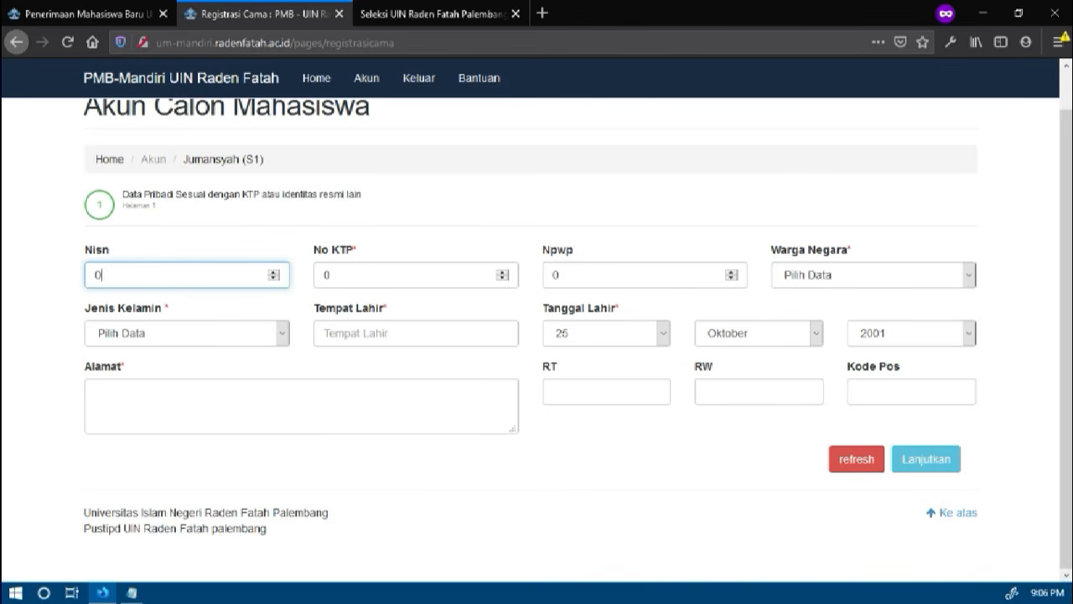
text(9827312)
click(348, 276)
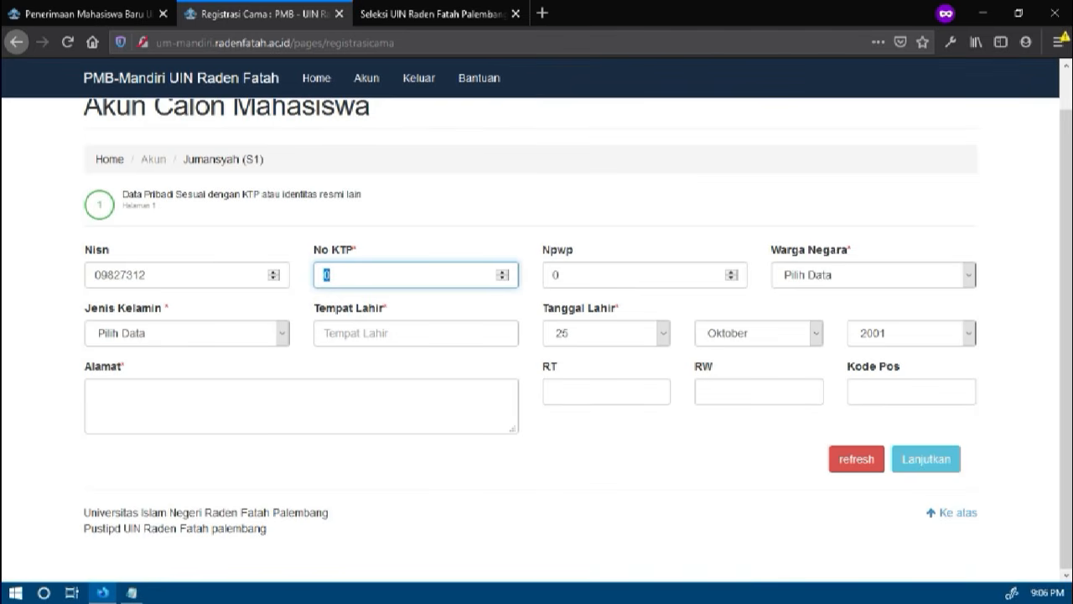
click(367, 277)
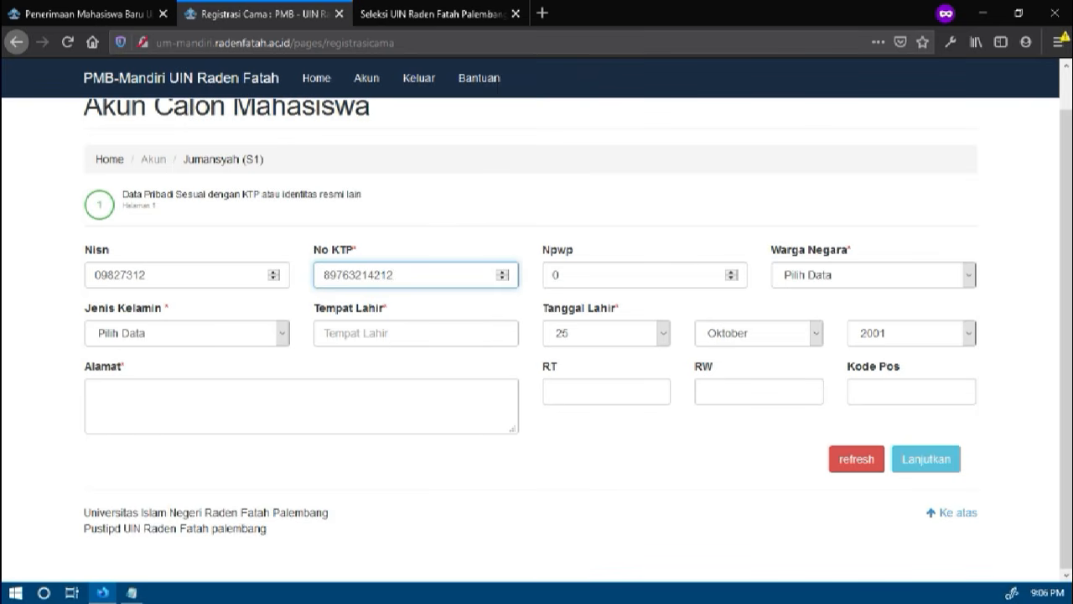
Enter the applicant's identity card number under No KTP, replacing whatever the field contains
double_click(355, 273)
text(123456789)
click(627, 266)
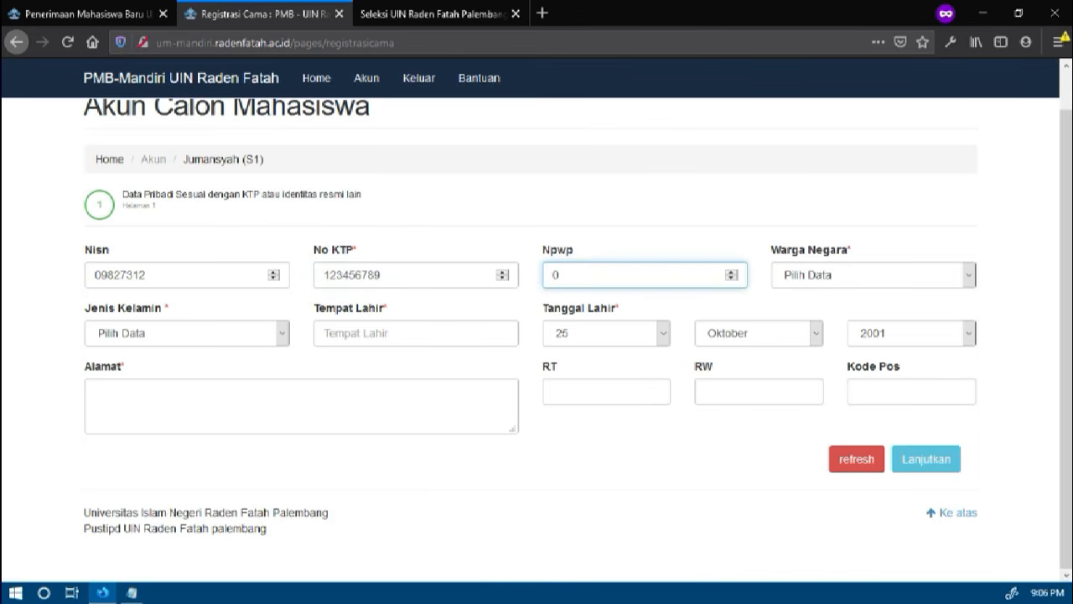
Choose INDONESIA as the applicant's nationality under Warga Negara
click(852, 275)
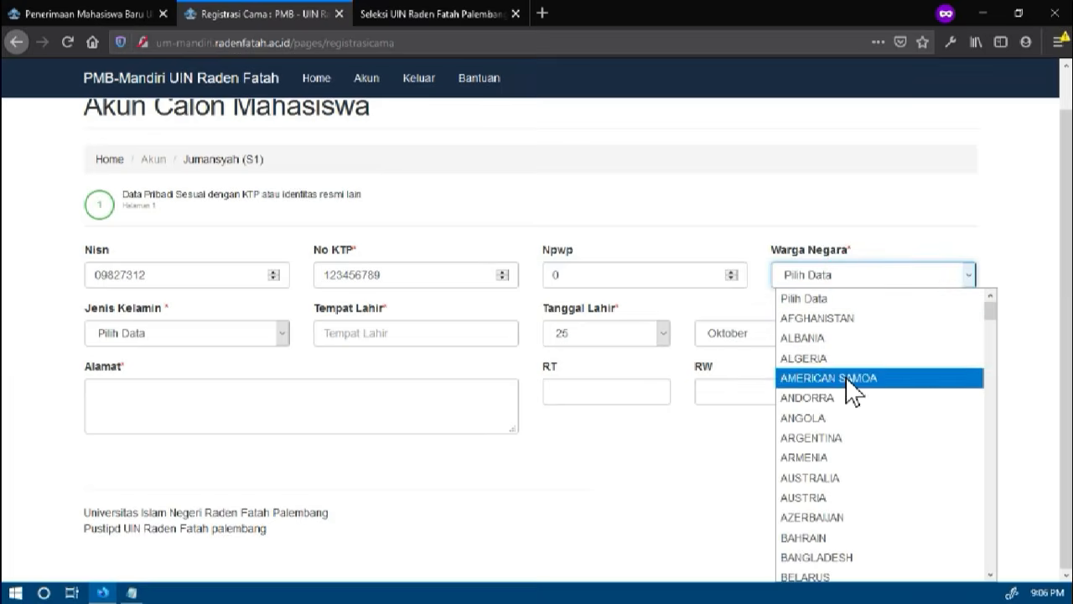
text(india)
key(Return)
key(Down)
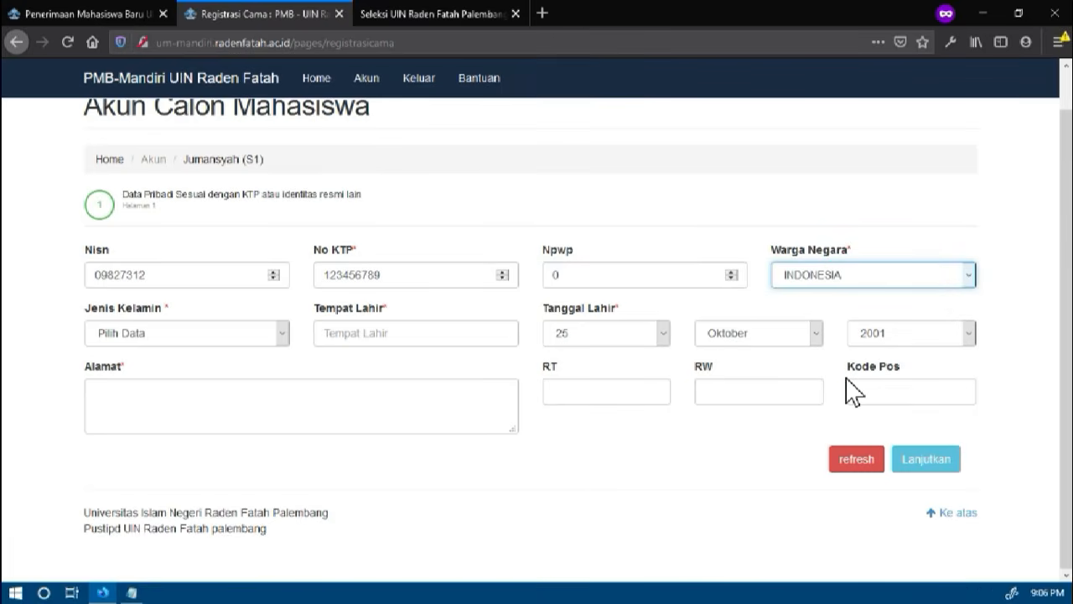
Set the gender to Laki-Laki and enter Palembang as the place of birth
click(191, 344)
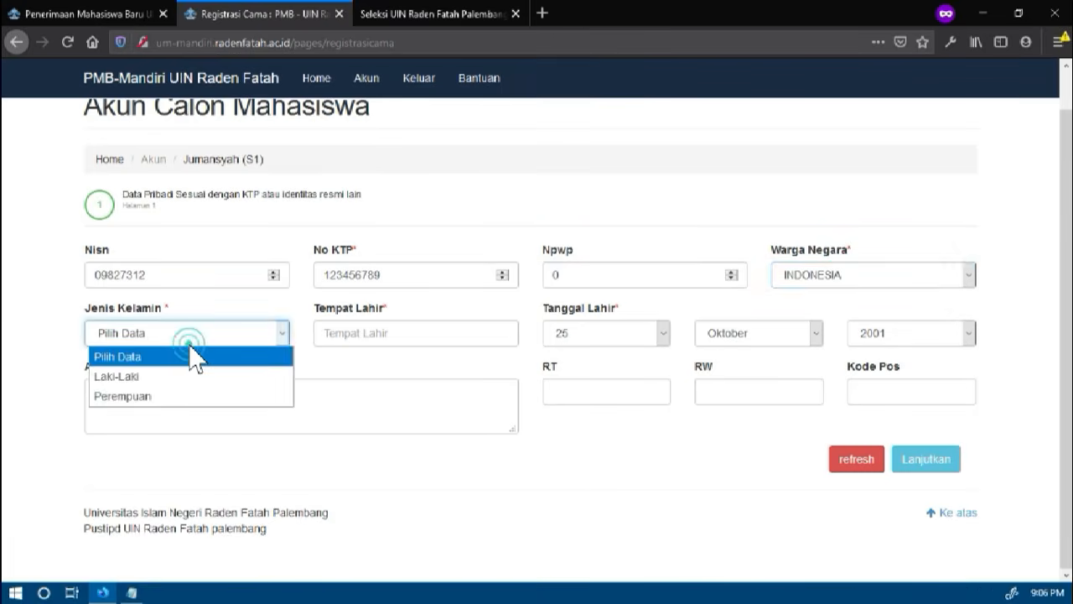
click(183, 377)
click(355, 335)
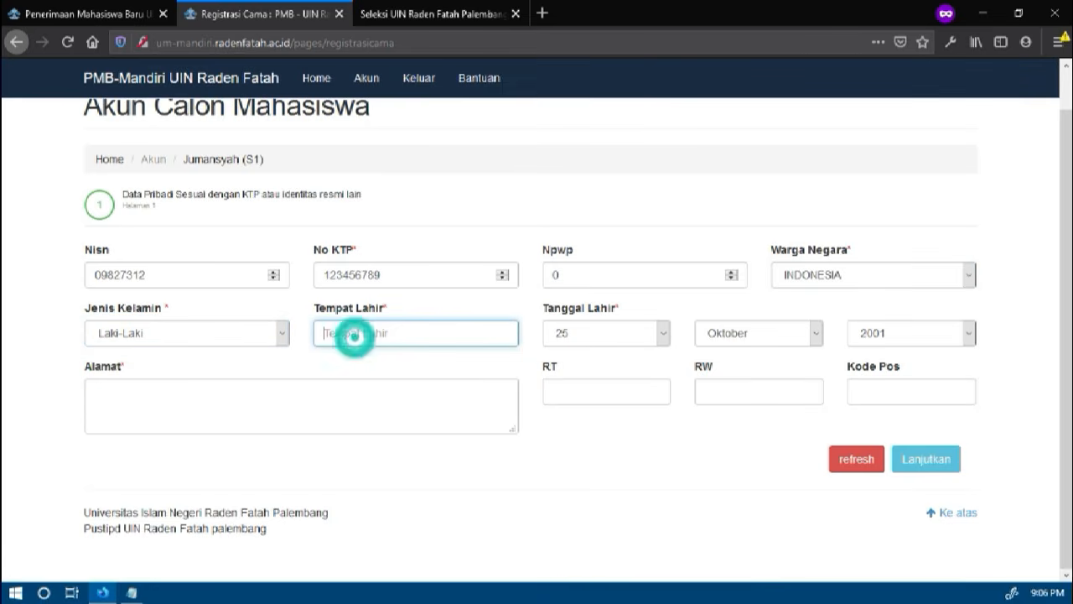
text(Palembang)
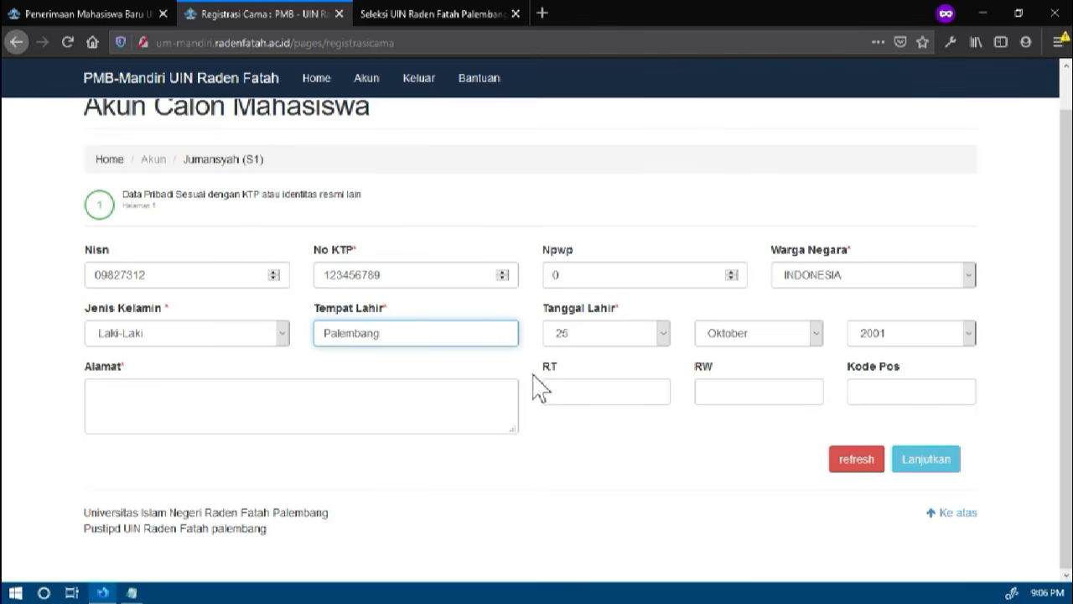
Enter the applicant's street address under Alamat, correcting any mistyped characters
click(450, 404)
text(Jl)
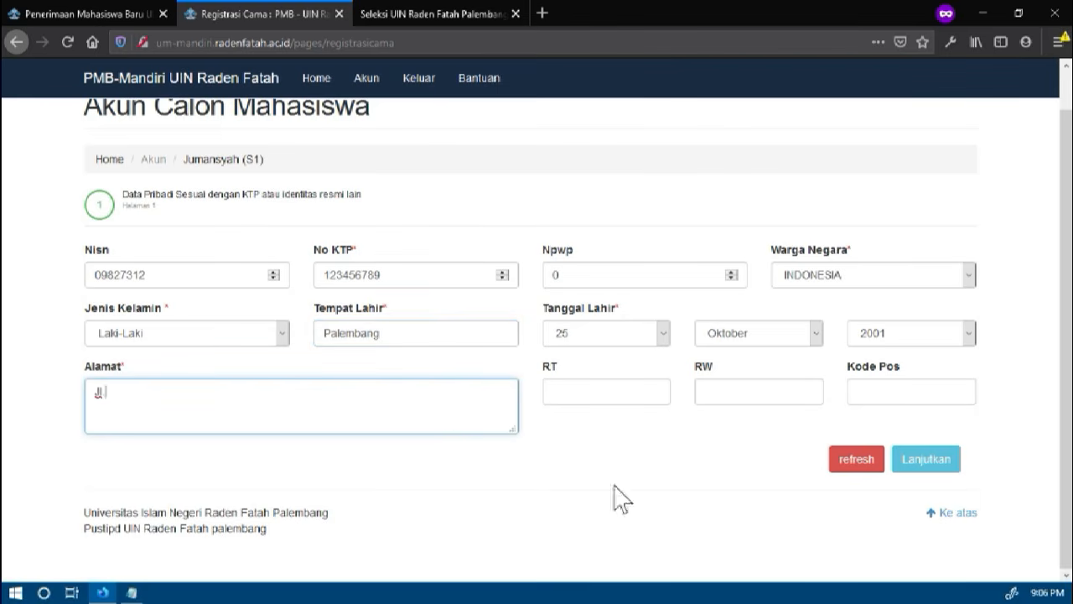
click(259, 391)
text(jhjhj)
key(BackSpace)
key(BackSpace)
text(ST.Palembang)
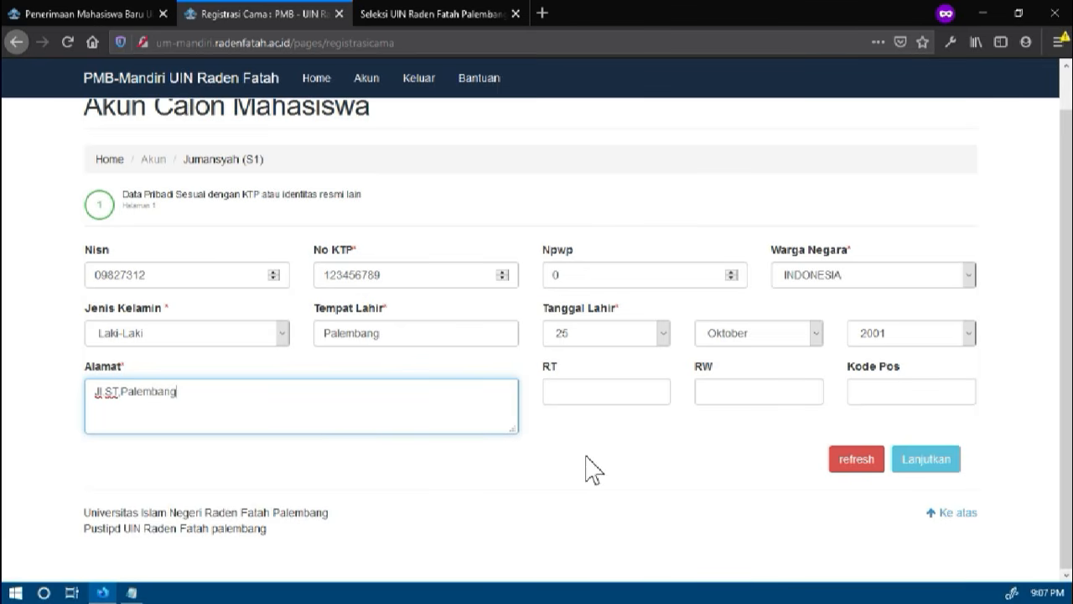
Fill in the address's RT, RW and postal code and continue to the second personal data page
click(599, 393)
text(01)
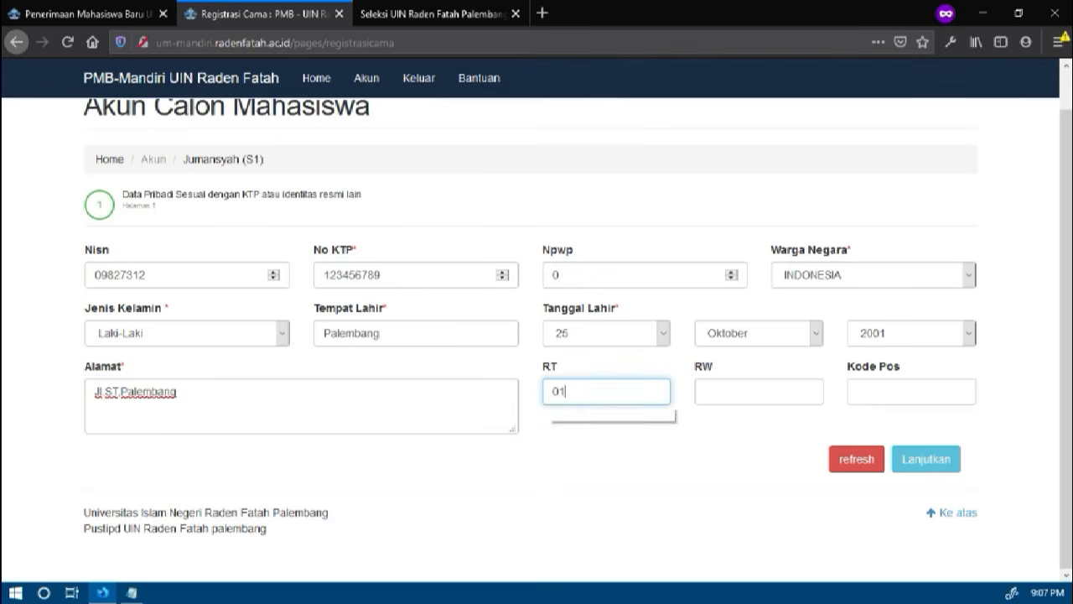
click(725, 404)
text(01)
click(891, 398)
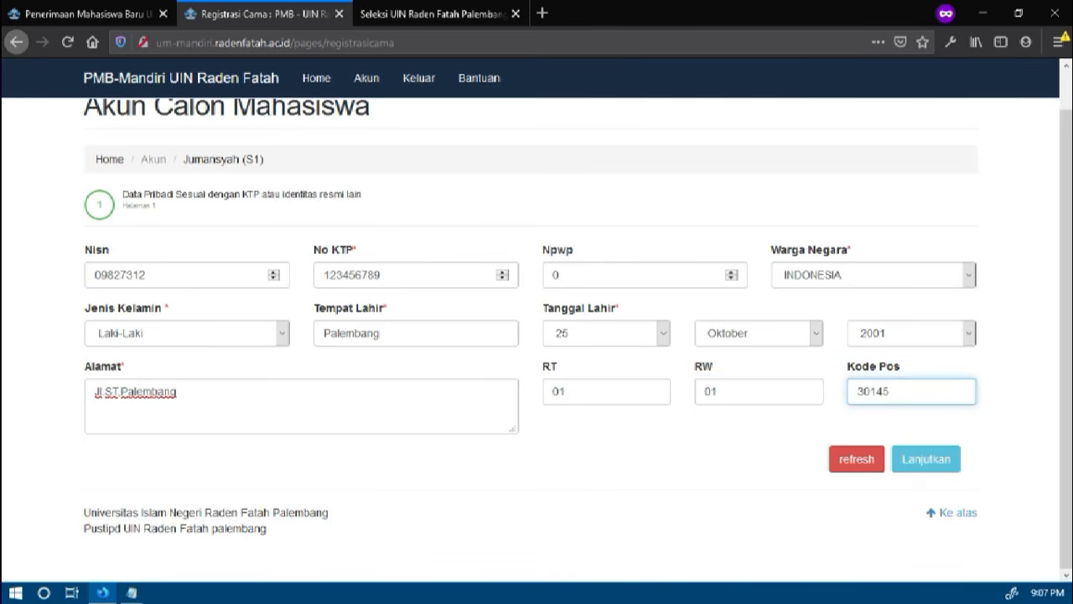
click(920, 466)
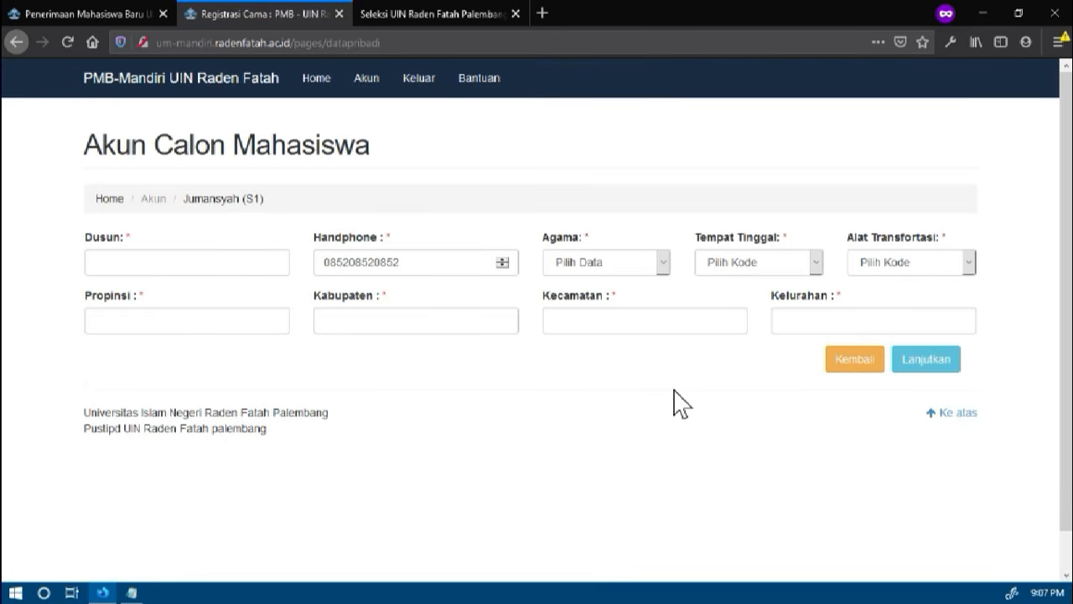
click(839, 360)
click(902, 466)
Fill in the applicant's hamlet under Dusun and select ISLAM as the religion
click(264, 267)
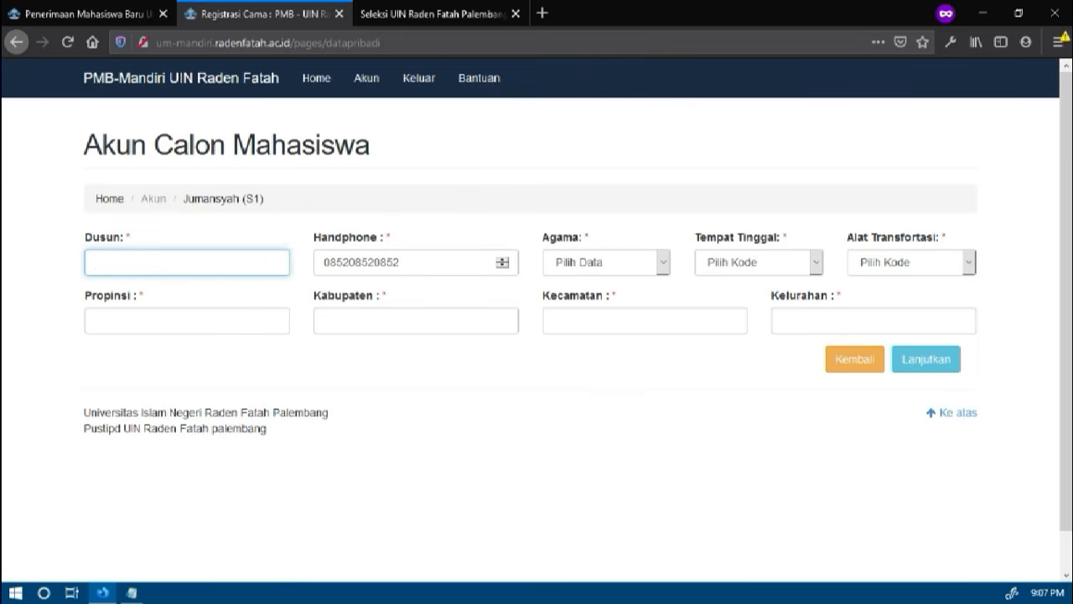
text(Palemban)
click(586, 262)
click(587, 307)
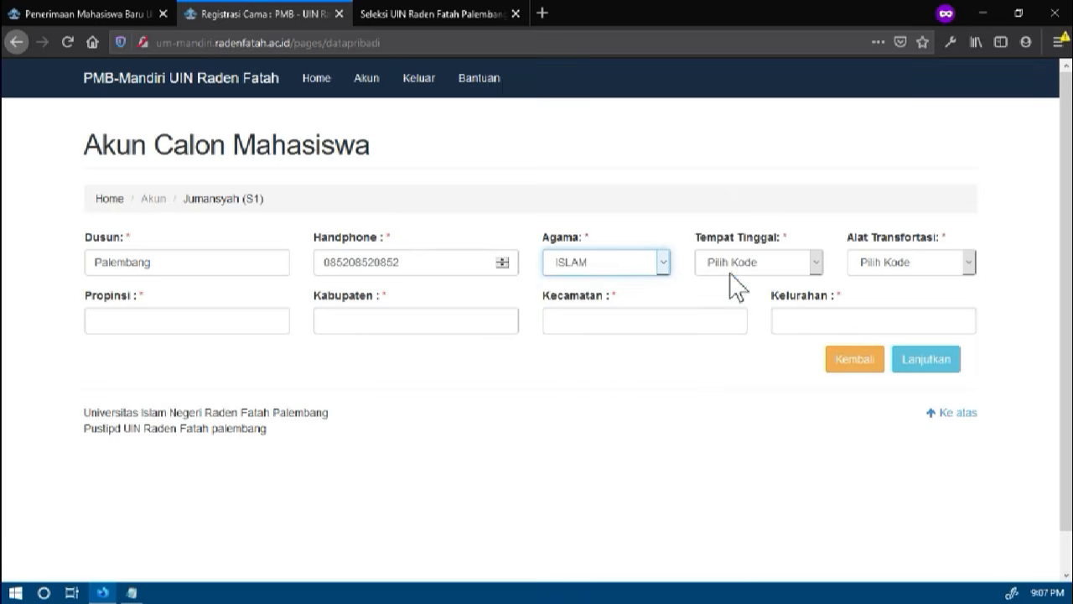
Set the residence type to Kost and the means of transport to Ojek
click(730, 270)
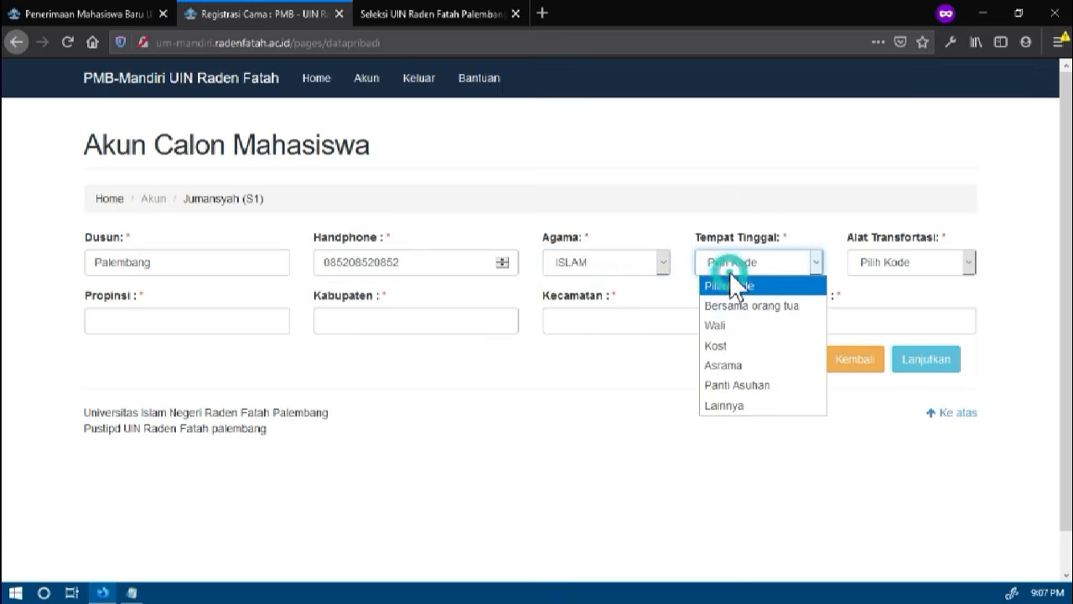
click(733, 351)
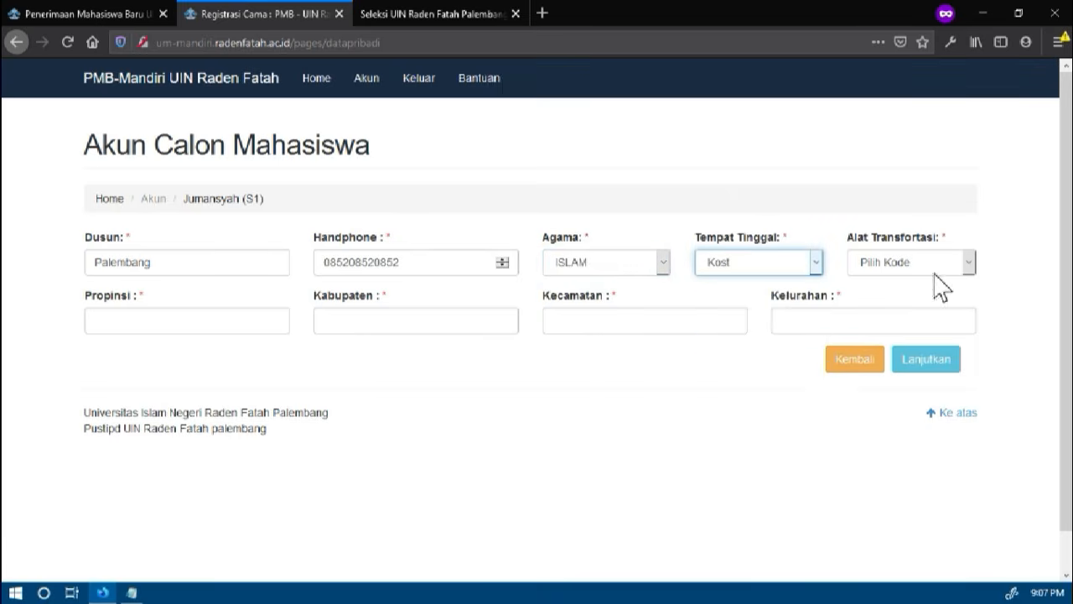
click(939, 270)
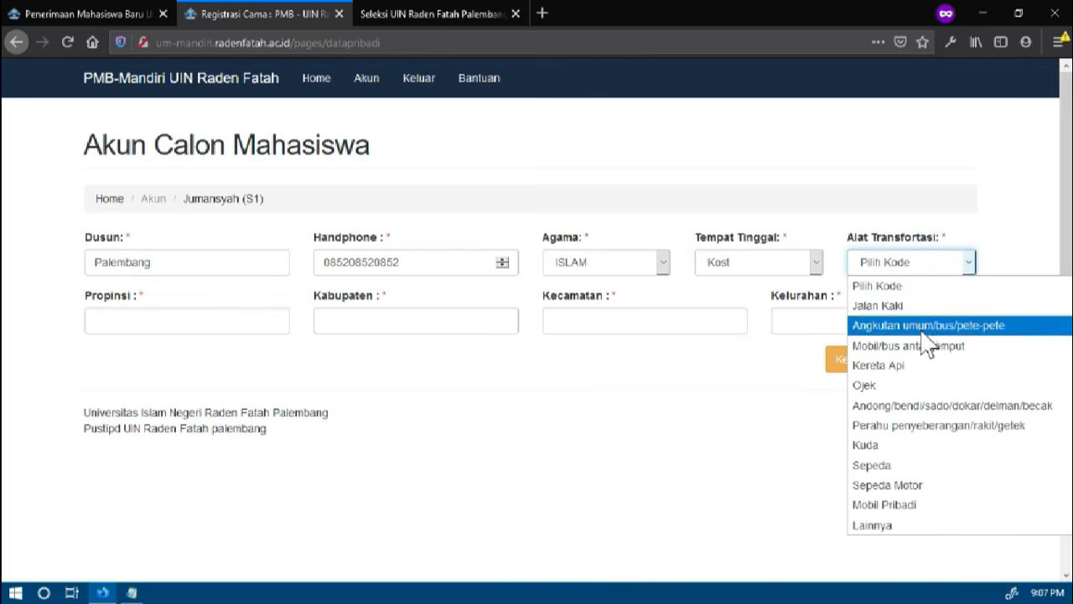
click(918, 385)
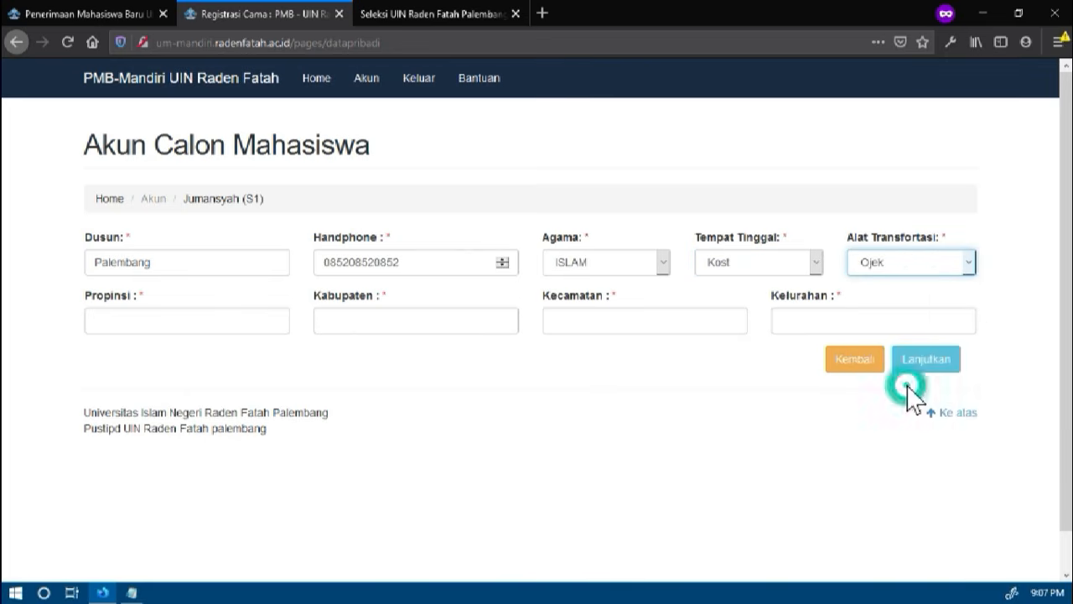
Enter the province and regency of the applicant's home address under Propinsi and Kabupaten
click(234, 326)
text(S)
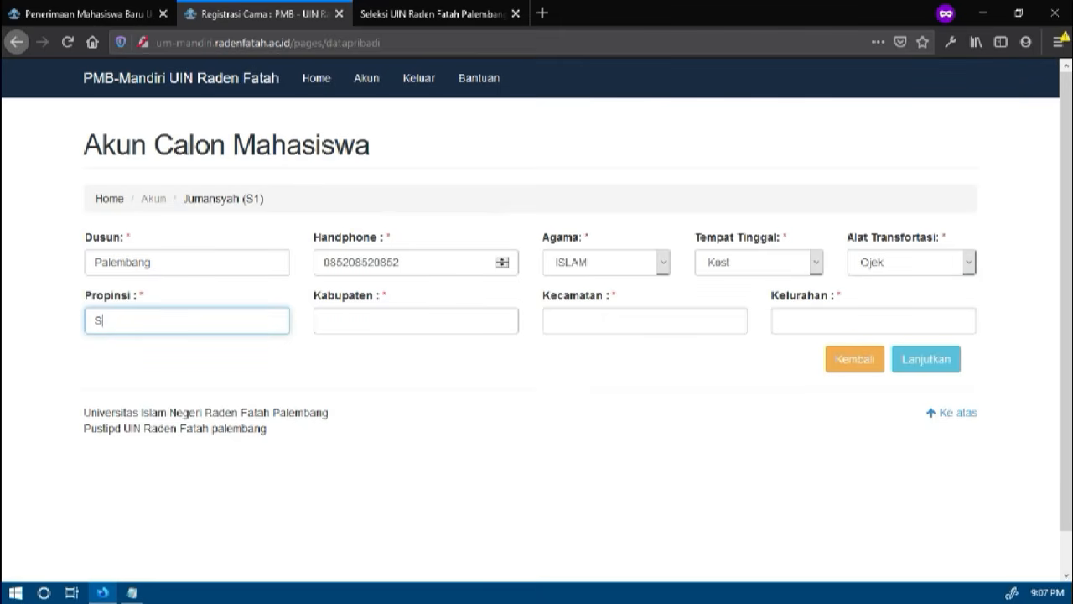
text(umatera)
click(211, 320)
text(Selatan)
click(347, 324)
text(Palembang)
Enter the home address's district and subdistrict under Kecamatan and Kelurahan and continue to the school data page
key(Tab)
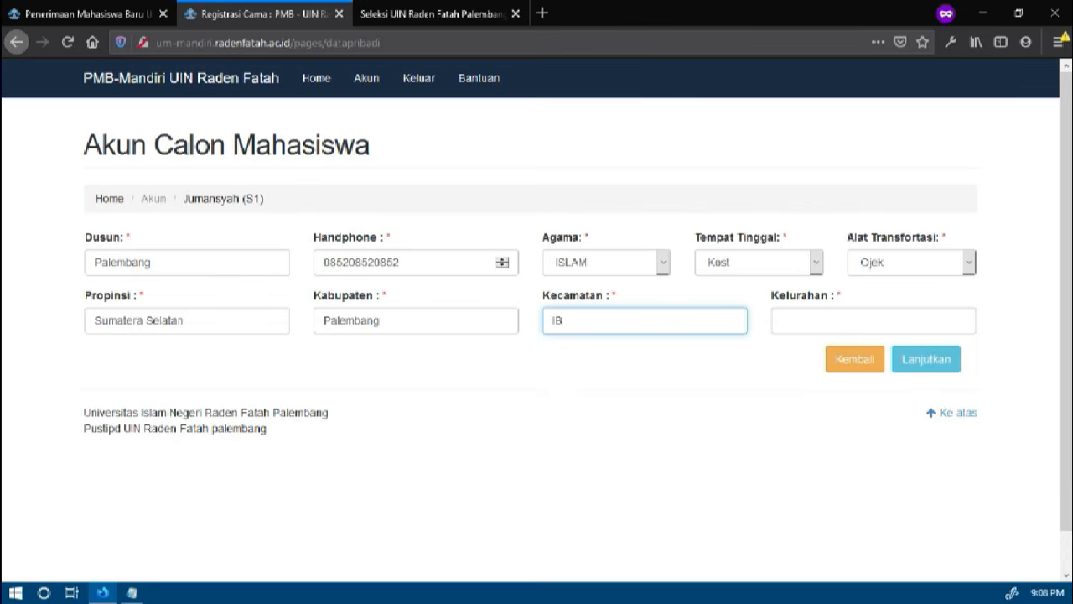
key(Tab)
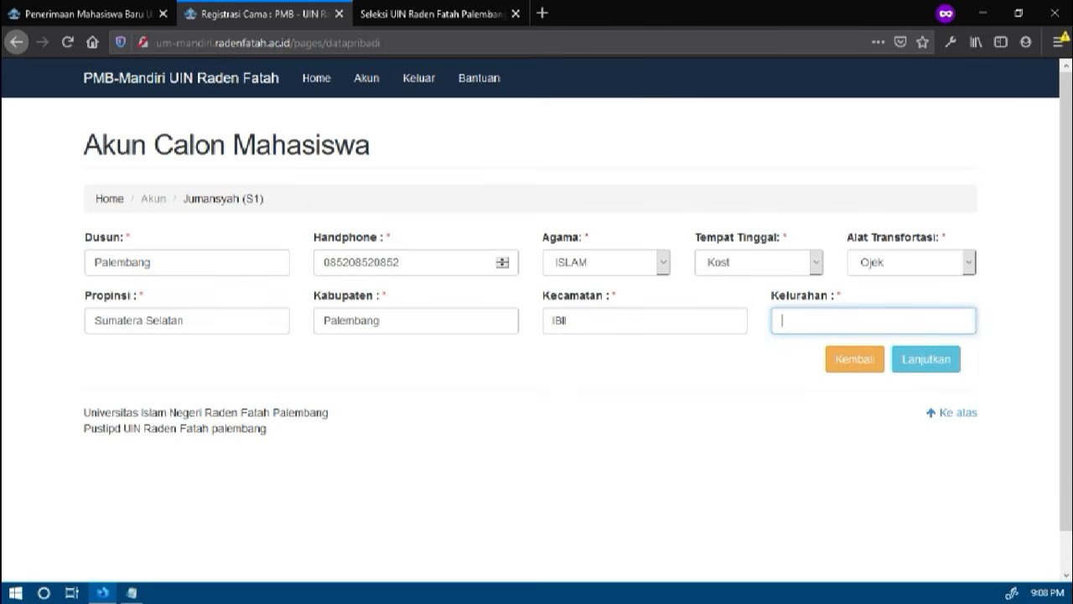
text(32ILIR)
click(928, 366)
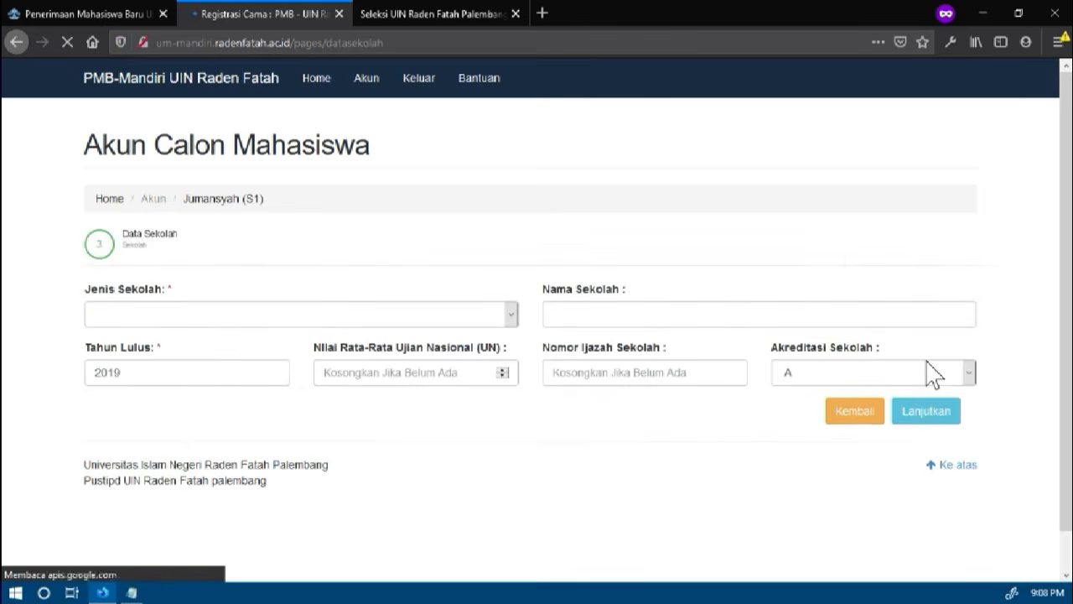
Select Sekolah Menengah Atas Swasta (SMA) as the school type and enter SMAN1Palembang as the school name
click(294, 312)
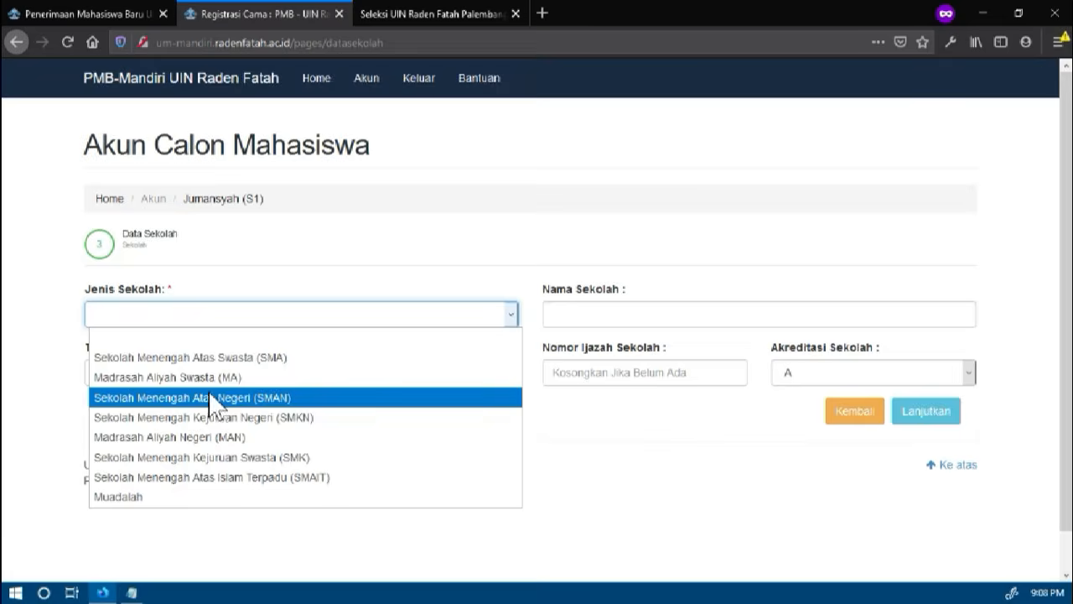
click(222, 357)
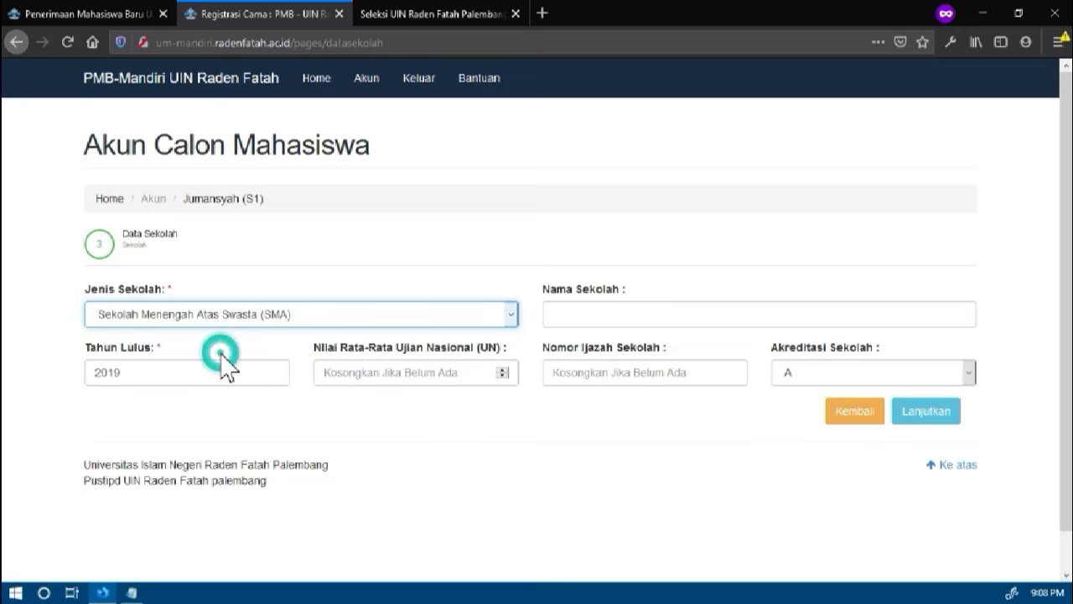
click(581, 315)
text(SMAN)
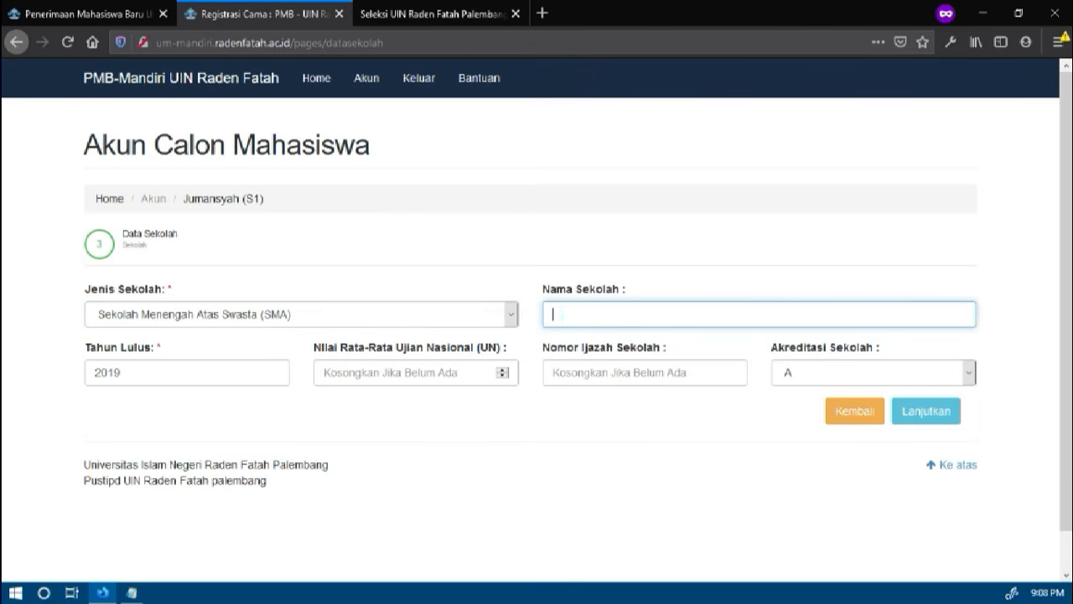
text(1Palembang)
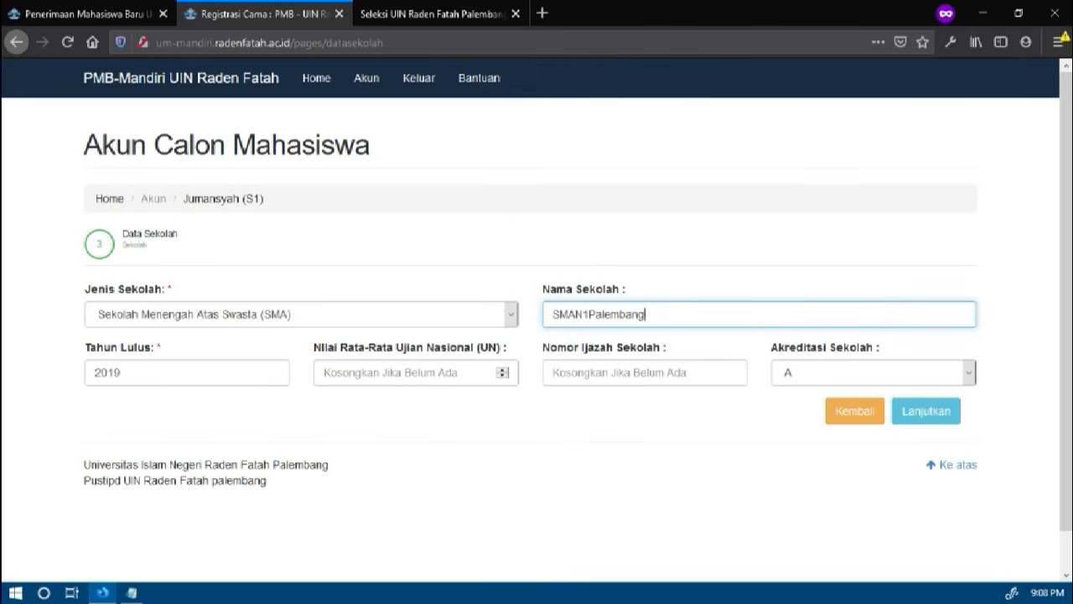
Set Tahun Lulus to 2019 and enter 0 for both the national exam average (UN) and the school diploma number
click(229, 381)
key(BackSpace)
text(9)
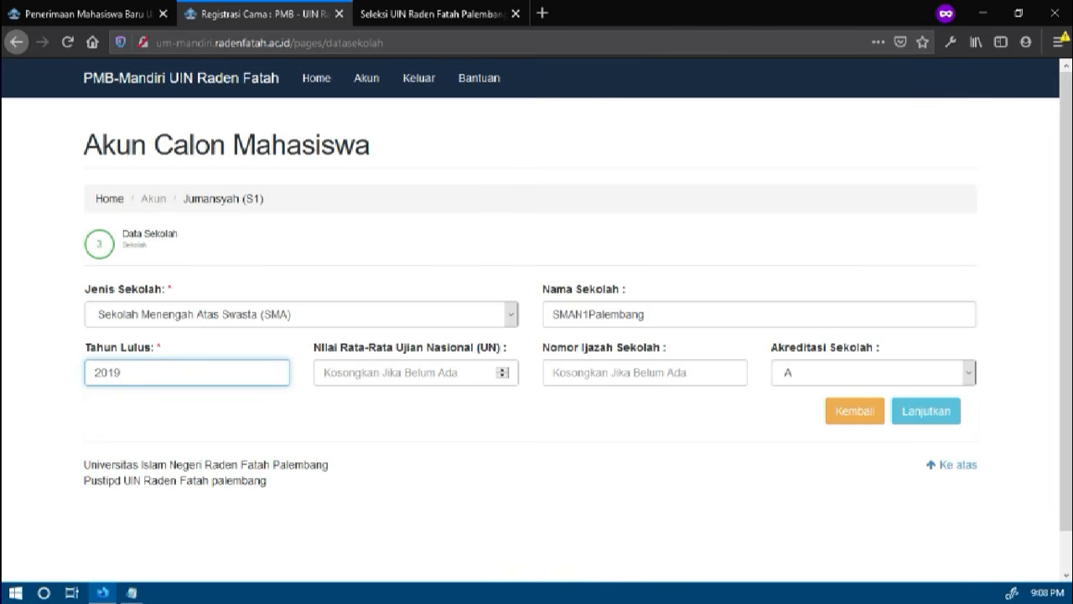
click(409, 374)
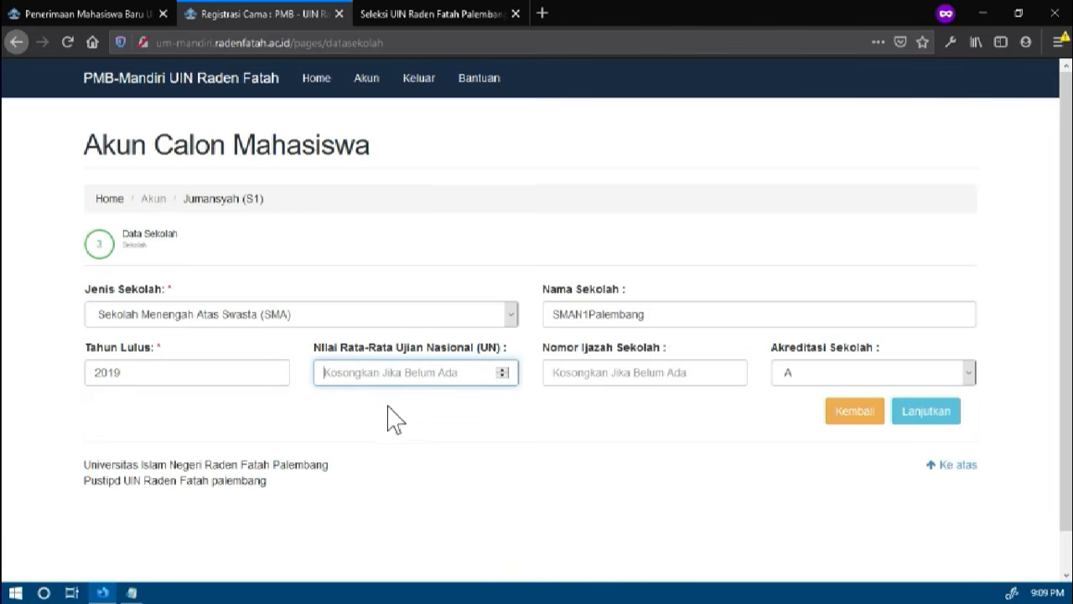
text(0)
click(622, 373)
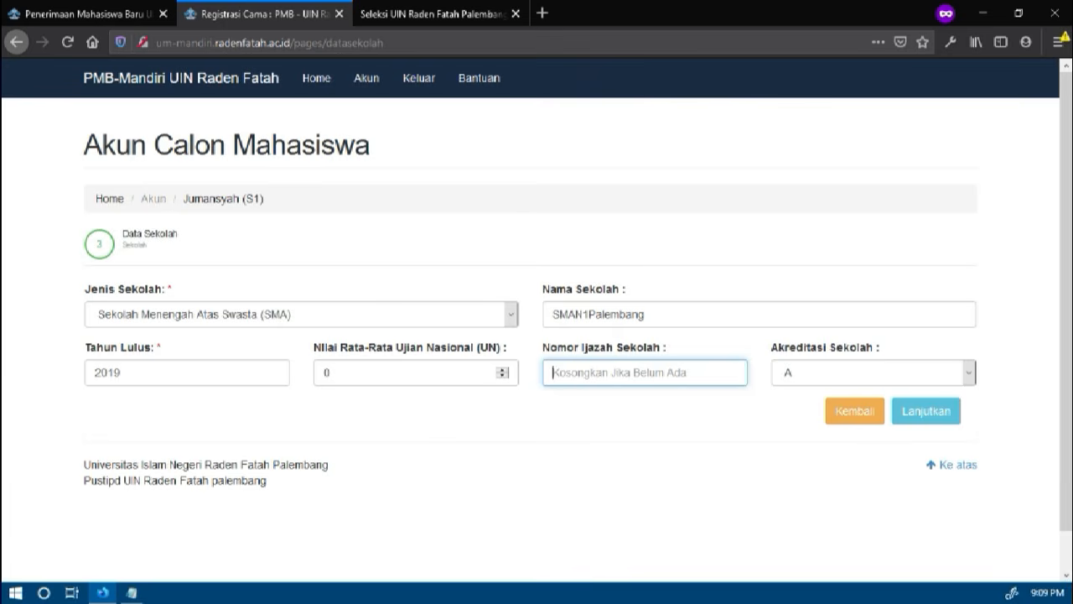
text(0)
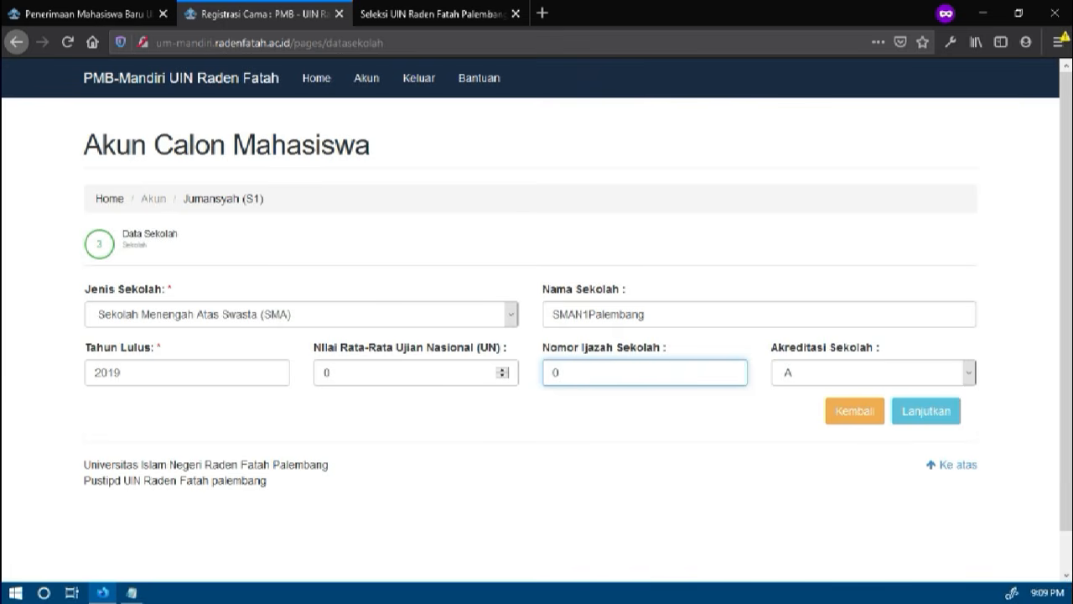
Set Akreditasi Sekolah to B and continue to the report-card grades page
click(834, 375)
click(803, 435)
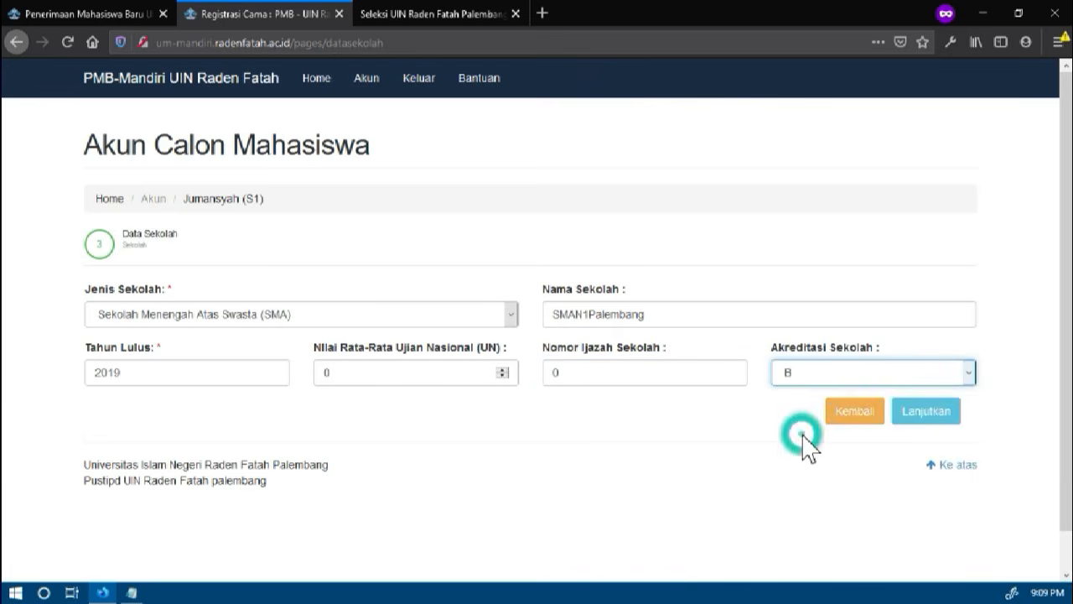
click(926, 411)
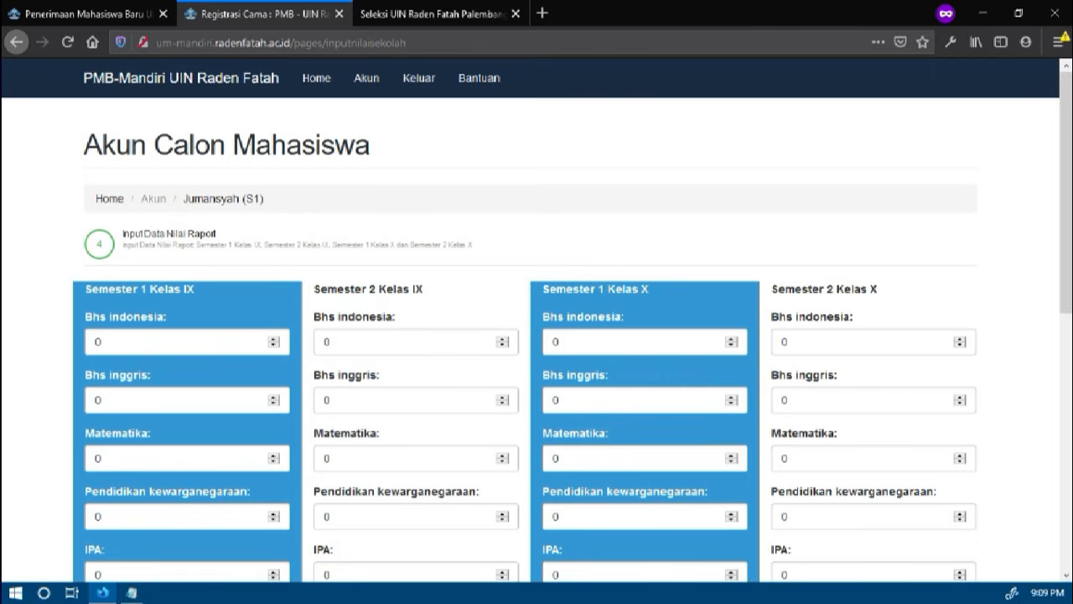
Examine the report-card grade form, from Bhs indonesia to Pendidikan Agam Islam, for all four semesters
scroll(531, 390, down, 1)
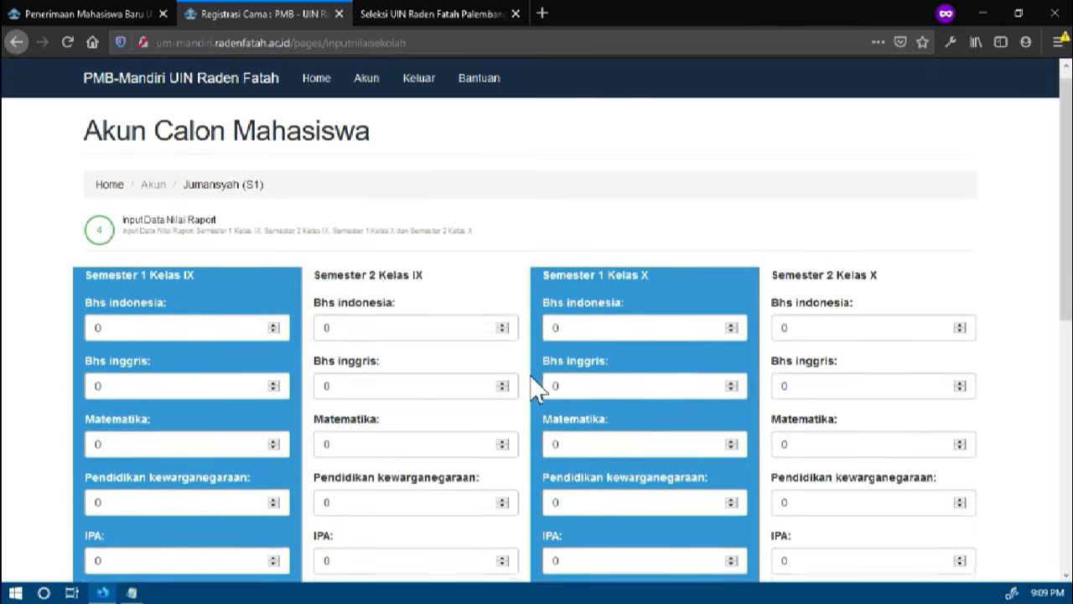
scroll(532, 390, down, 5)
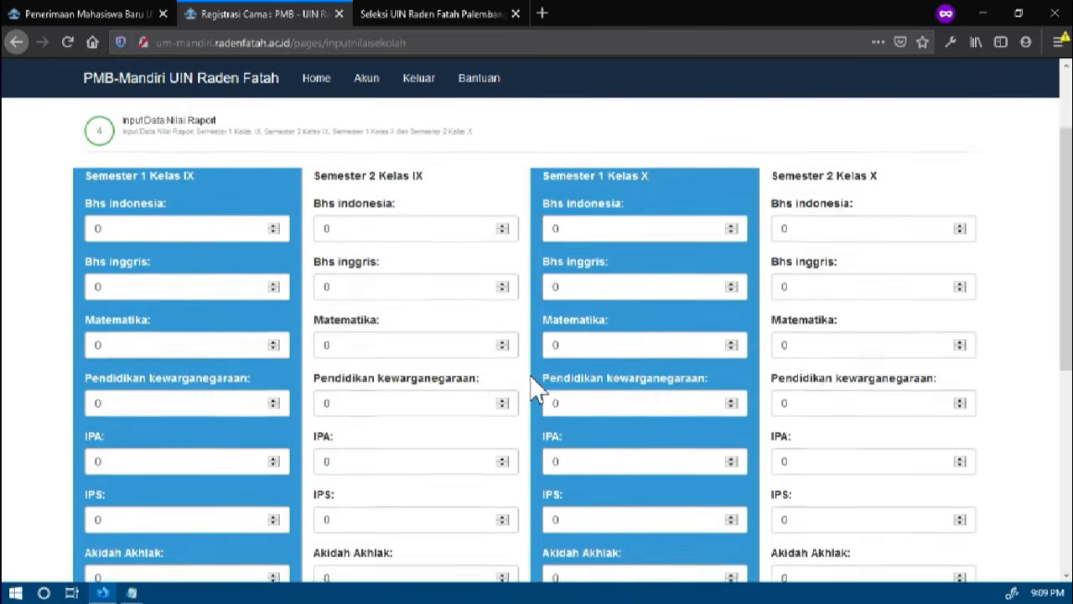
scroll(531, 390, down, 3)
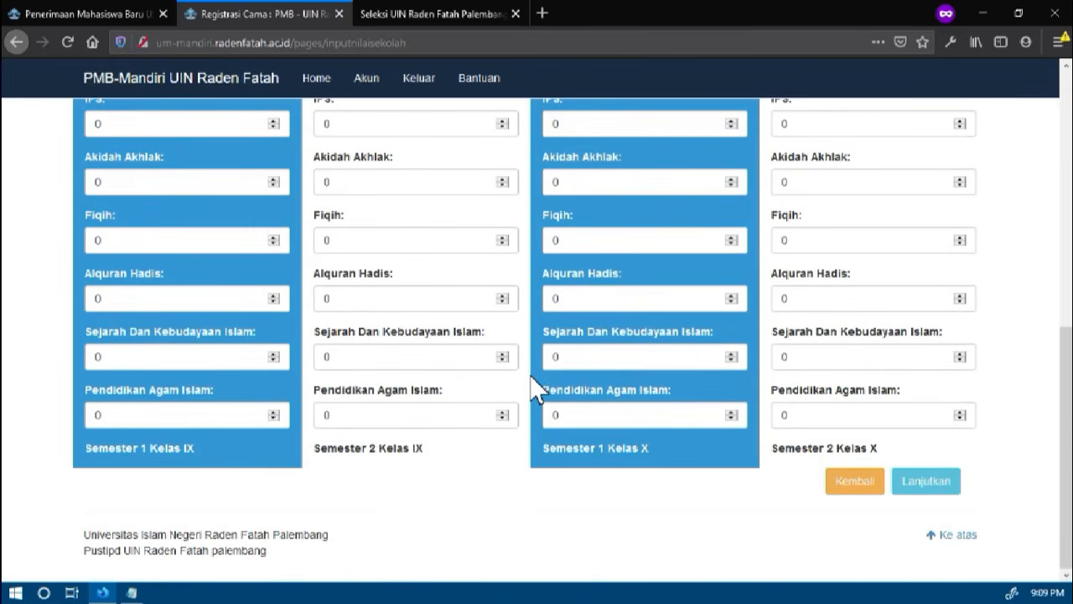
scroll(531, 390, up, 8)
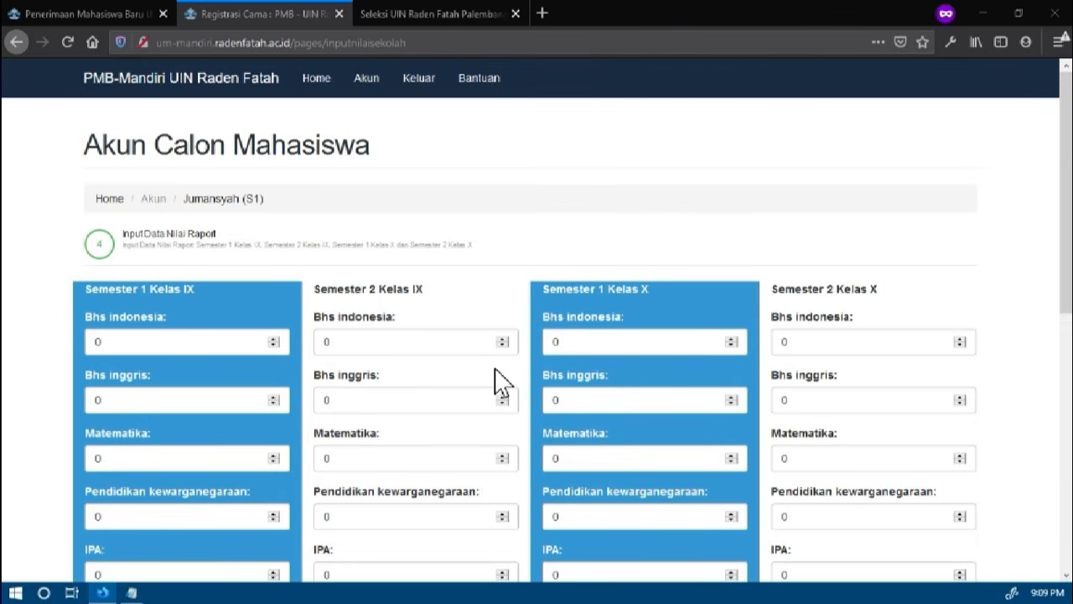
scroll(498, 378, down, 2)
scroll(499, 377, down, 12)
scroll(498, 377, up, 10)
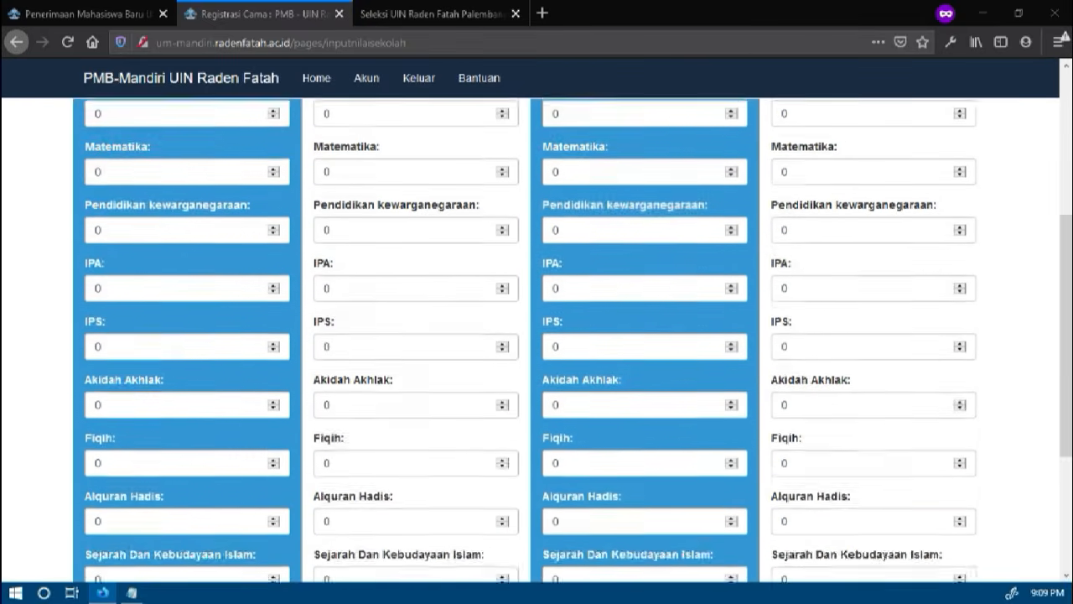
double_click(140, 184)
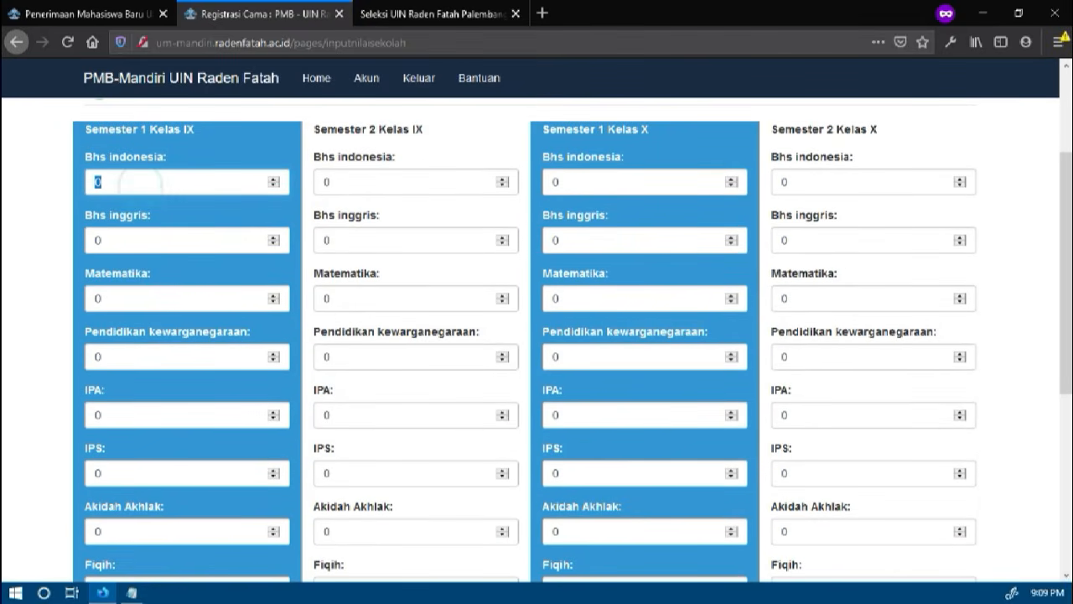
key(BackSpace)
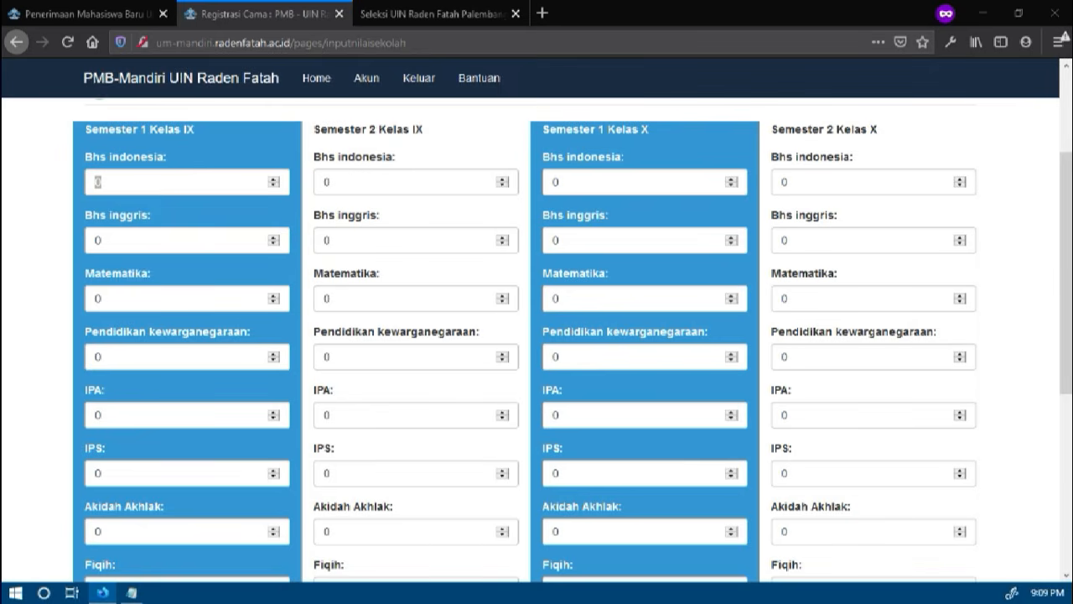
scroll(809, 444, down, 4)
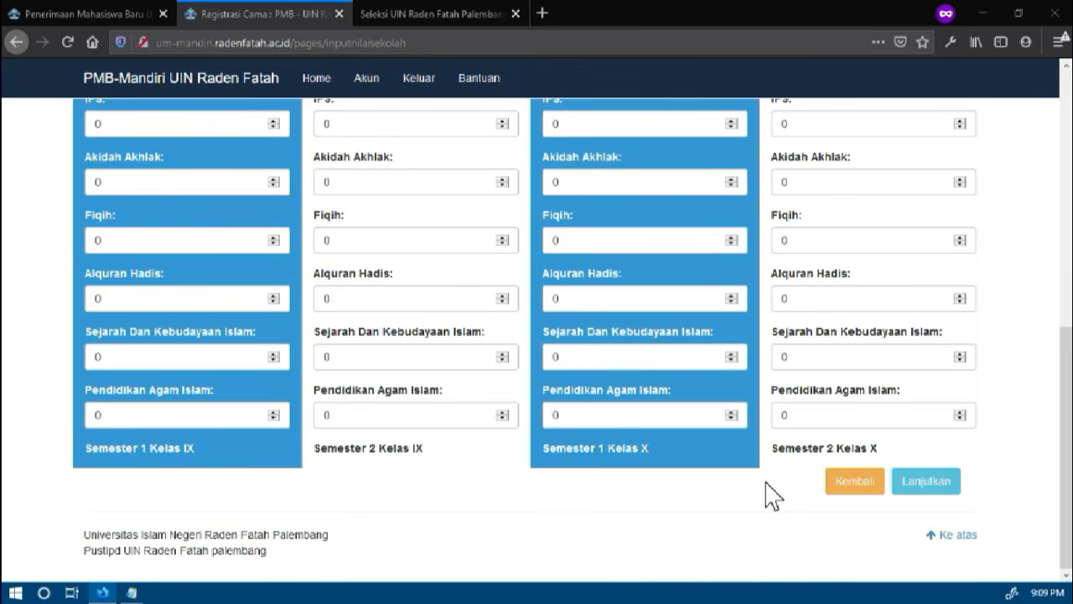
scroll(767, 491, up, 3)
scroll(766, 491, up, 2)
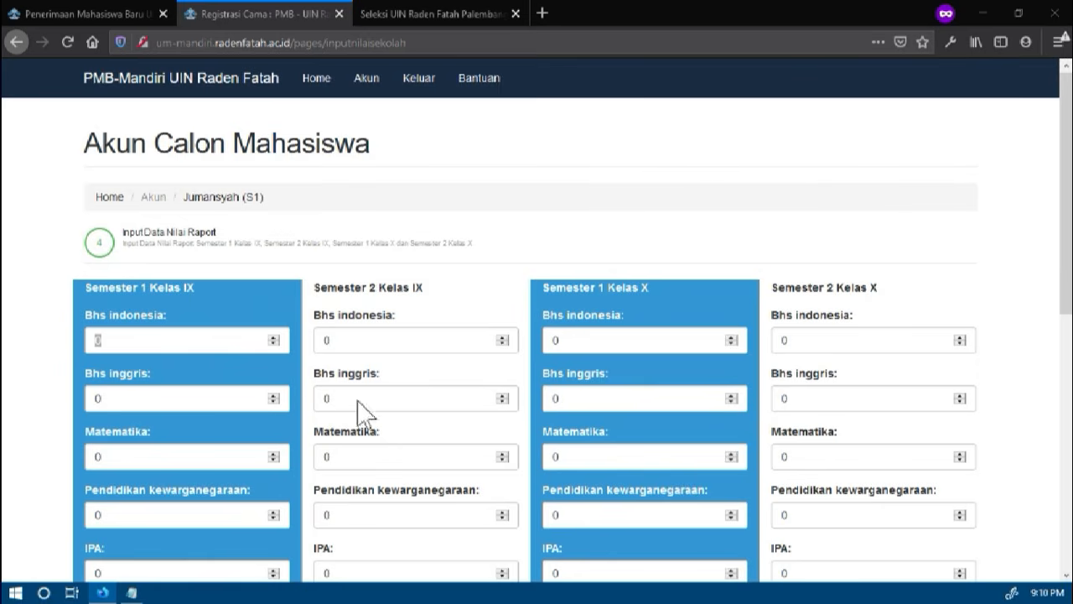
Enter the Semester 1 Kelas IX grades: 60 for Bhs indonesia and 78 for every other subject
double_click(168, 345)
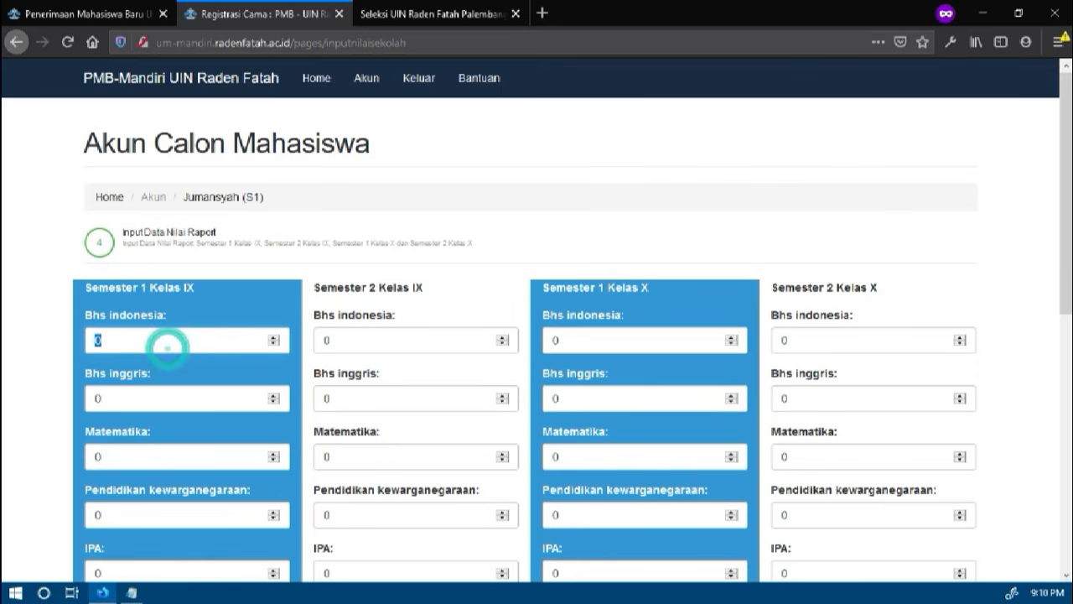
text(60)
key(Tab)
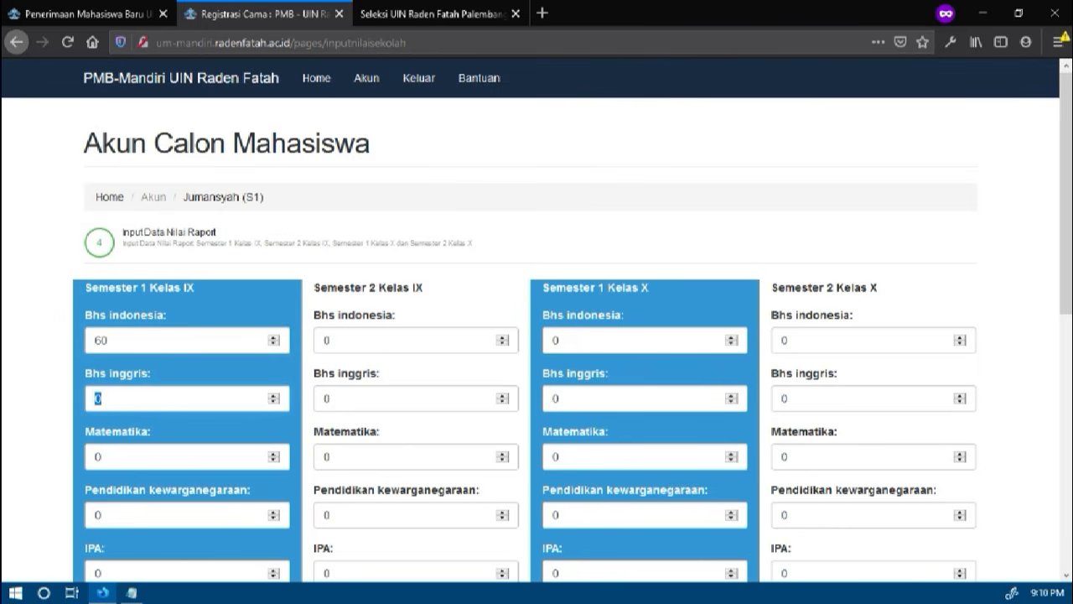
text(78)
key(Tab)
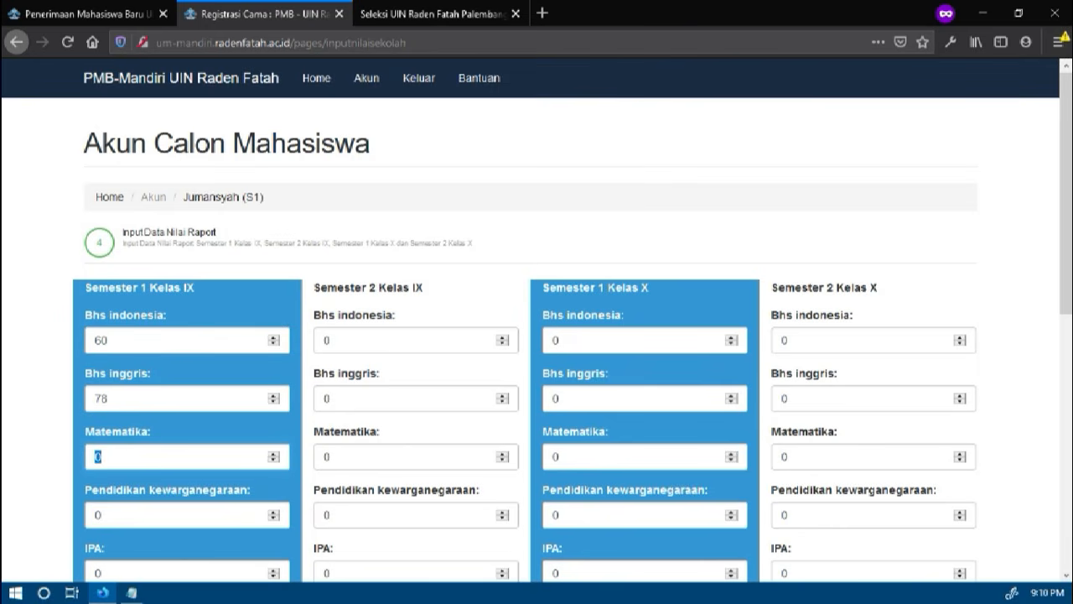
text(78)
key(Tab)
text(78)
key(Tab)
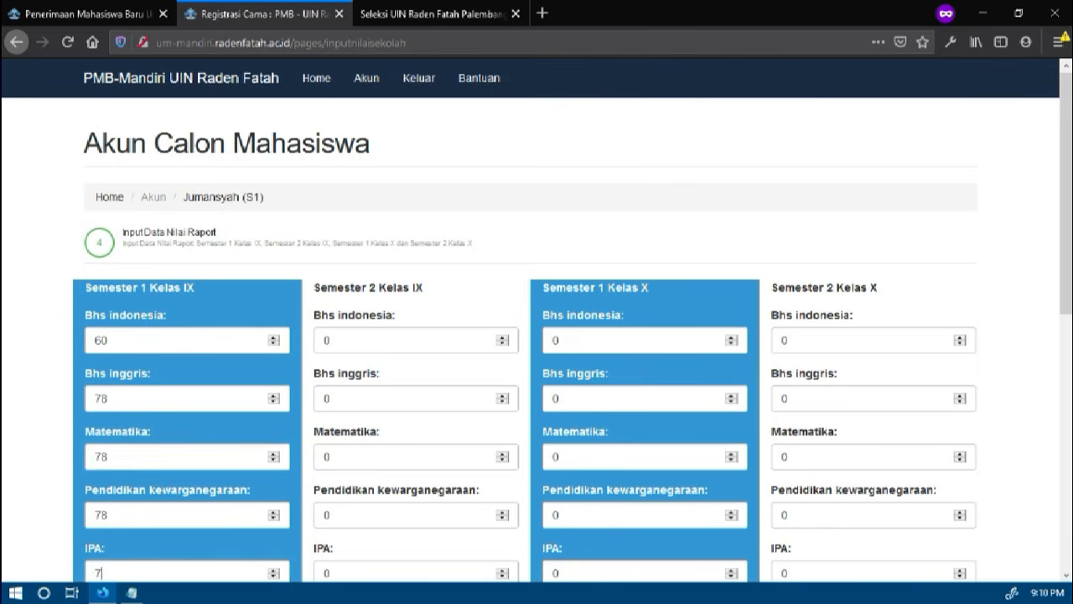
text(78)
key(Tab)
text(78)
key(Tab)
text(78)
key(Tab)
text(78)
key(Tab)
text(78)
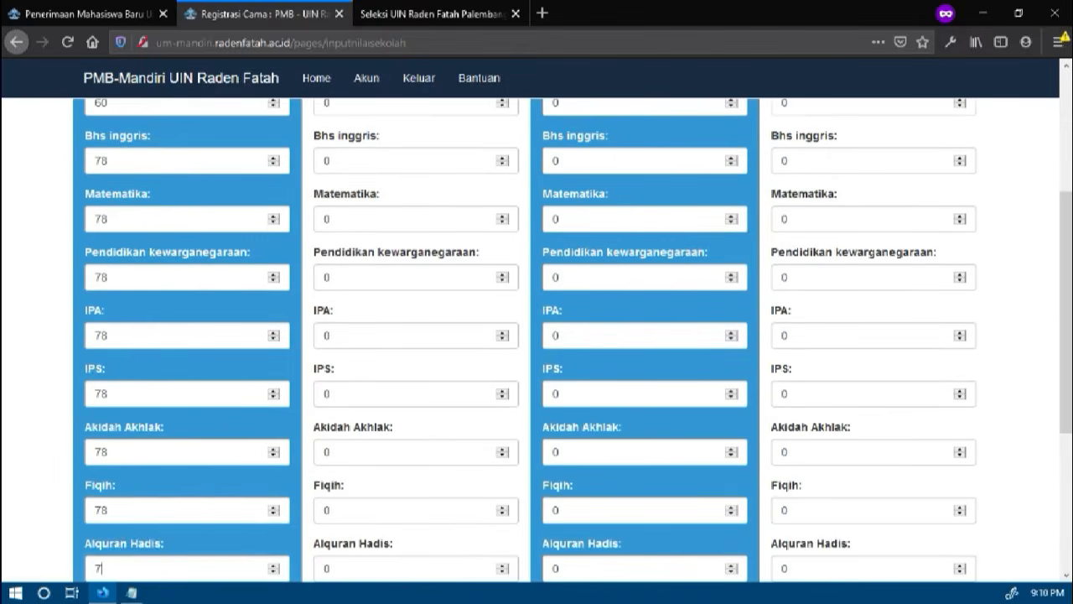
key(Tab)
text(78)
key(Tab)
scroll(170, 352, up, 2)
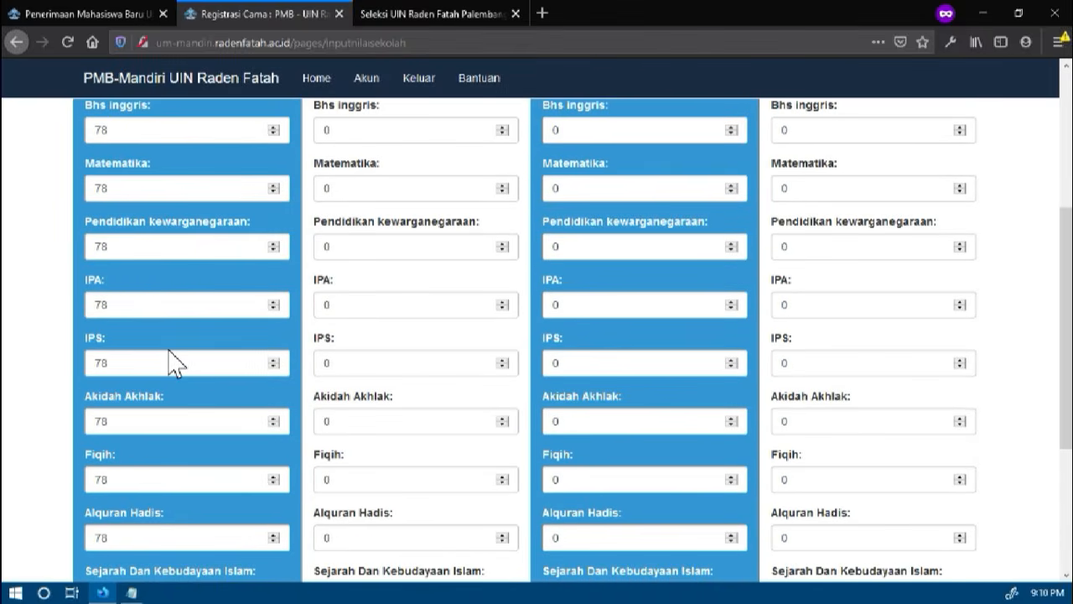
Enter 78 for the Semester 2 Kelas IX grades from Bhs indonesia through IPA
key(Tab)
text(78)
key(Tab)
text(78)
key(Tab)
text(78)
key(Tab)
text(78)
Enter 88 for the remaining Semester 2 Kelas IX grades from IPS through Pendidikan Agam Islam
key(Tab)
text(8)
key(Tab)
text(88)
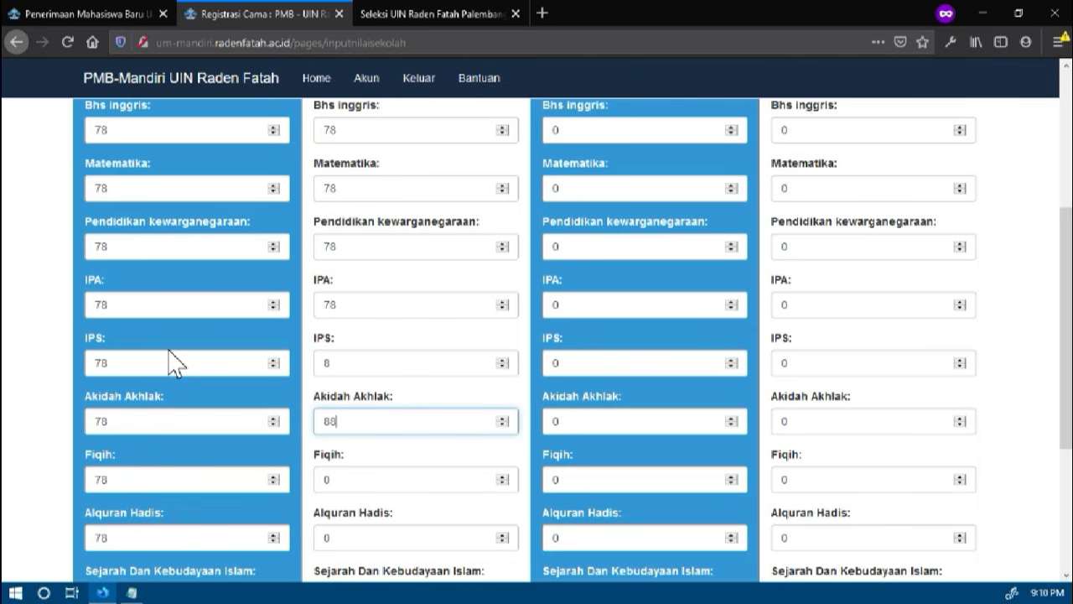
click(356, 369)
text(8)
key(Tab)
key(Tab)
text(88)
key(Tab)
text(88)
key(Tab)
text(88)
Enter the Semester 1 Kelas X grades: 88 from Bhs indonesia through Alquran Hadis and 888 for the last two subjects
key(Tab)
scroll(364, 390, up, 1)
key(Tab)
text(88)
key(Tab)
text(88)
key(Tab)
text(88)
key(Tab)
text(88)
key(Tab)
text(88)
key(Tab)
text(88)
key(Tab)
text(88)
key(Tab)
text(88)
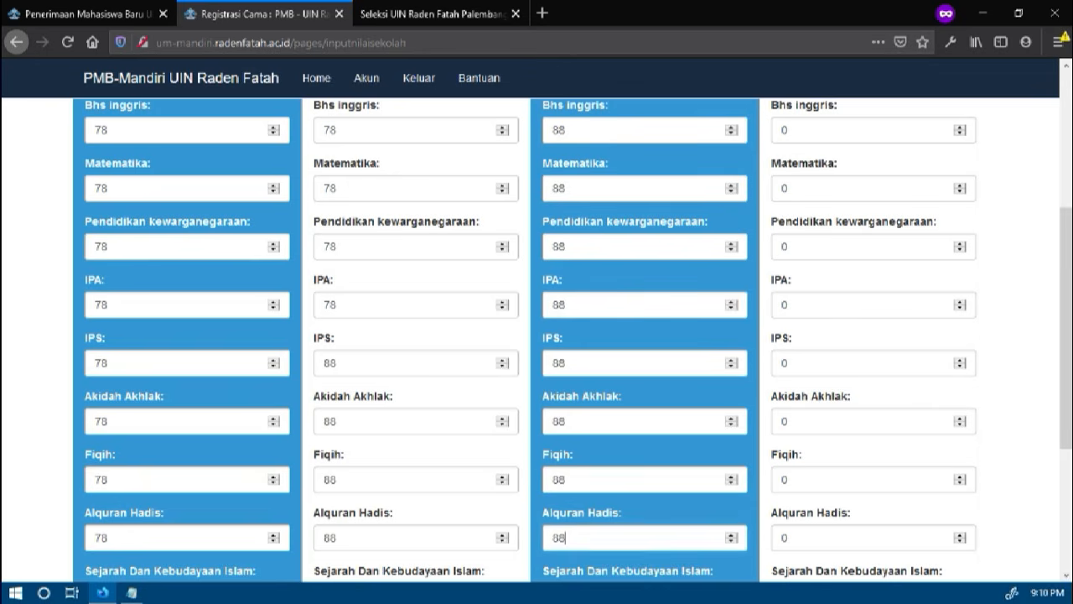
Enter the Semester 2 Kelas X grades: 888 for Bhs indonesia and Bhs inggris, and 88 for all other subjects
key(Tab)
text(88)
scroll(364, 388, up, 1)
key(Tab)
text(888)
key(Tab)
text(88)
key(Tab)
text(88)
key(Tab)
text(88)
key(Tab)
text(88)
key(Tab)
text(88)
key(Tab)
text(88)
key(Tab)
text(88)
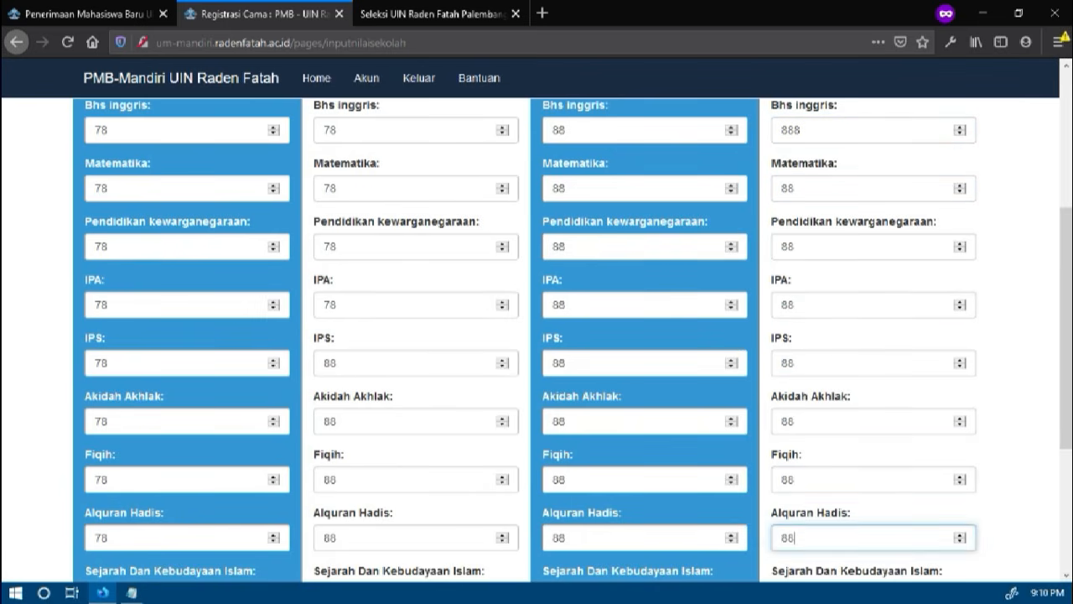
key(Tab)
text(88)
key(Tab)
text(88)
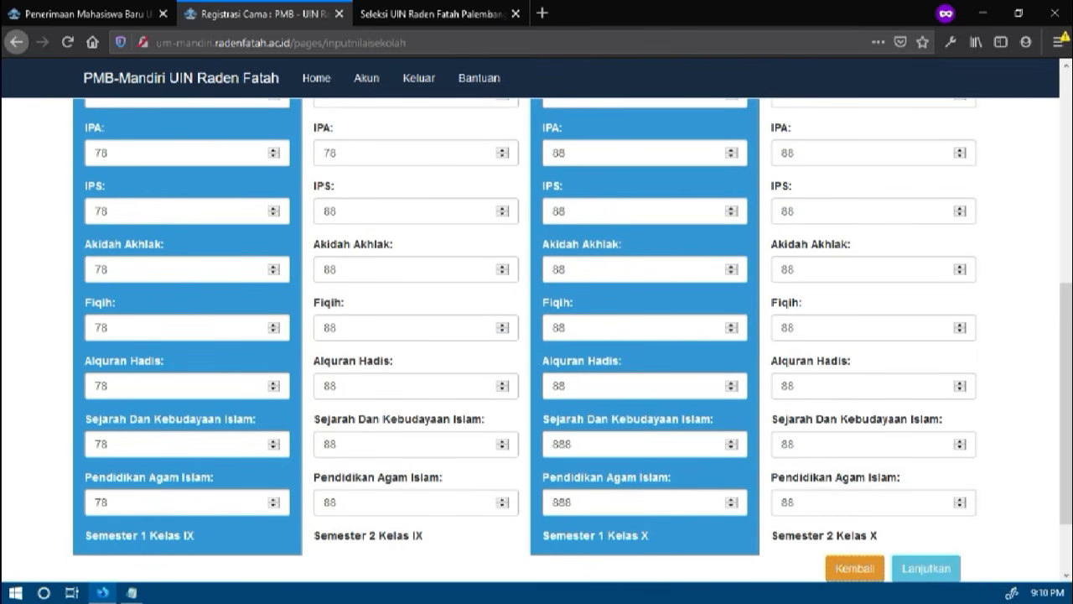
Correct the Semester 2 Kelas X grades for Bhs inggris and Bhs indonesia to 88
scroll(767, 364, up, 5)
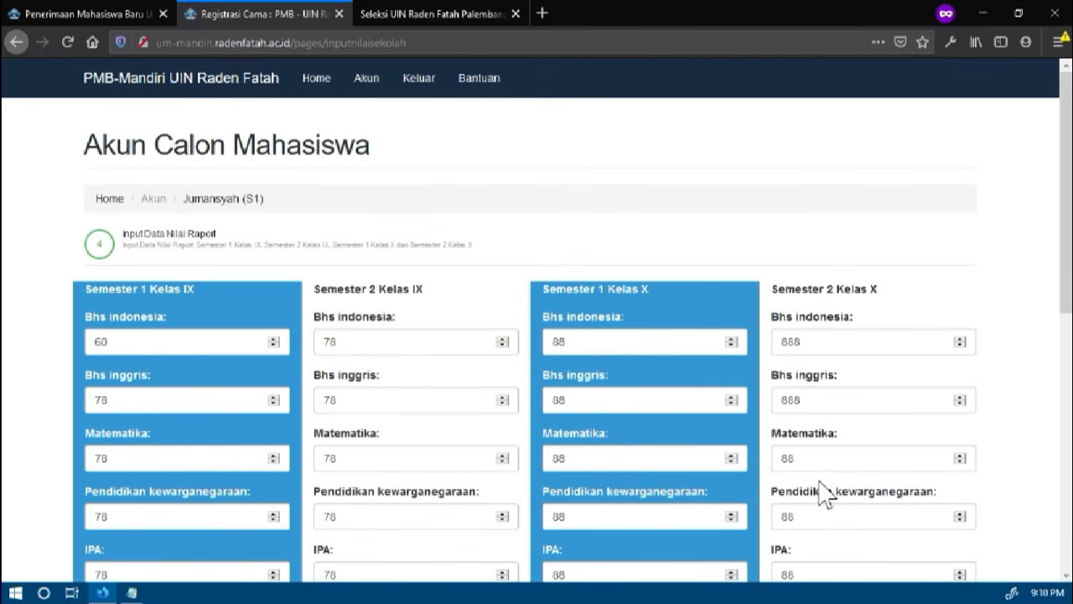
click(811, 401)
key(BackSpace)
click(834, 342)
key(BackSpace)
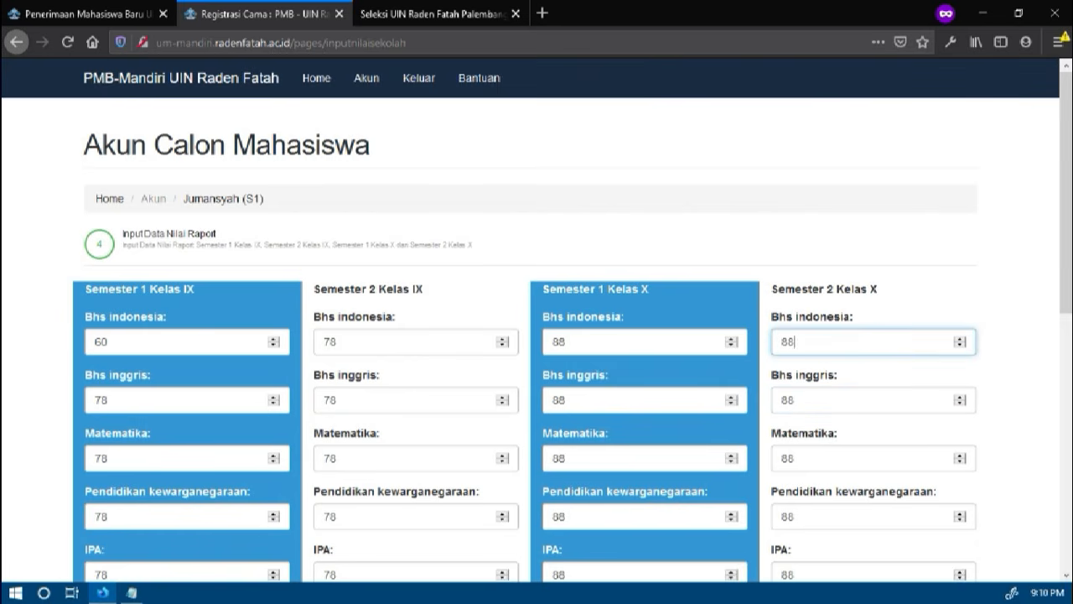
Remove the extra digit from the Semester 1 Kelas X grades for Pendidikan Agam Islam and Sejarah Dan Kebudayaan Islam
scroll(726, 386, down, 6)
click(624, 420)
key(BackSpace)
click(600, 359)
key(BackSpace)
scroll(600, 359, up, 20)
scroll(600, 359, up, 14)
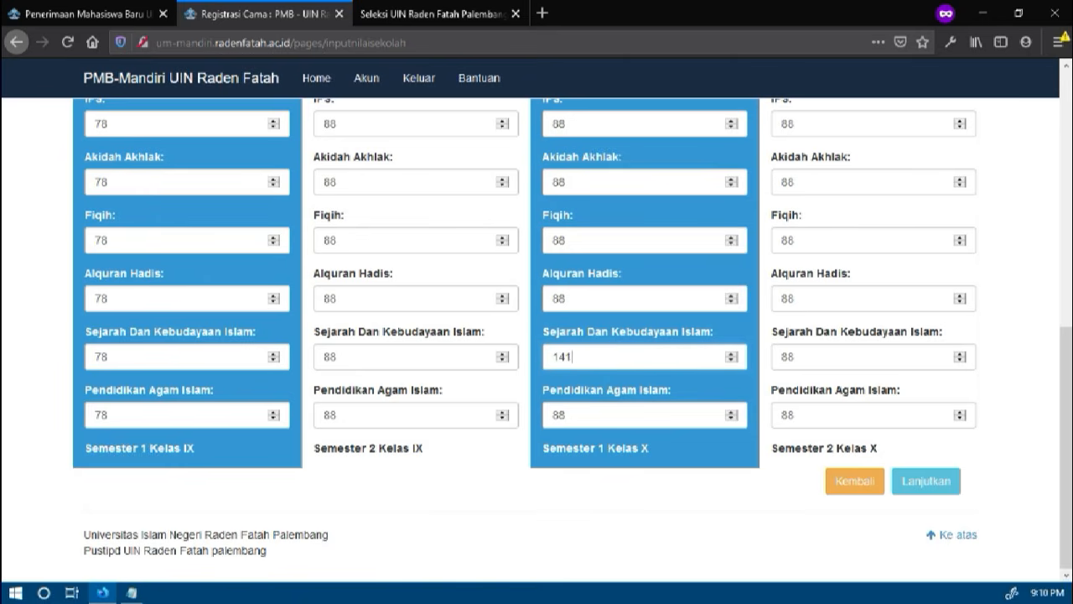
Submit the report-card grades and confirm the submission to continue to the achievements page
scroll(532, 355, up, 6)
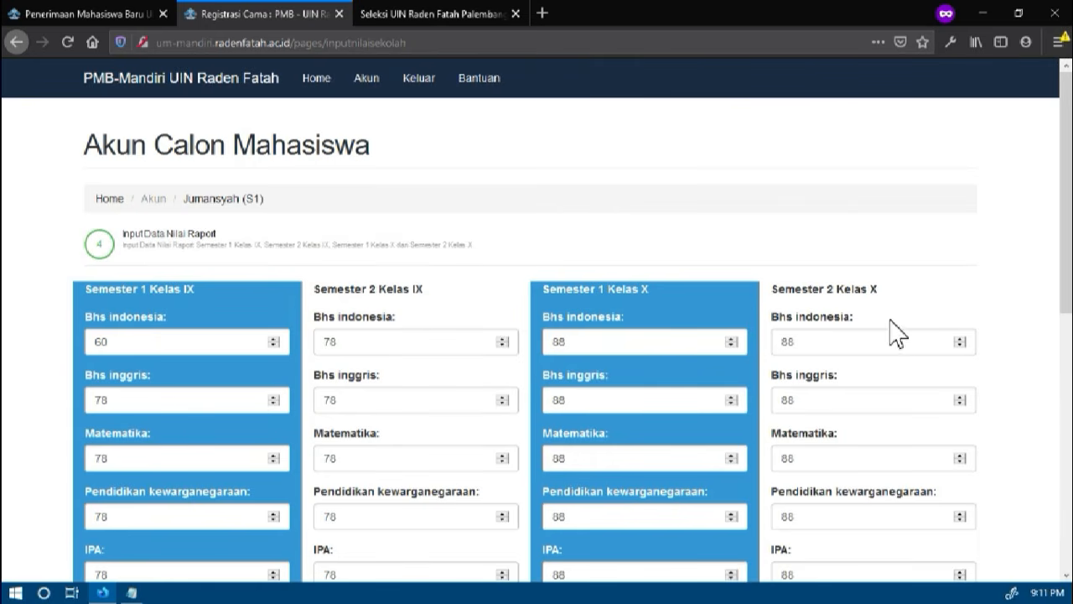
scroll(877, 319, down, 5)
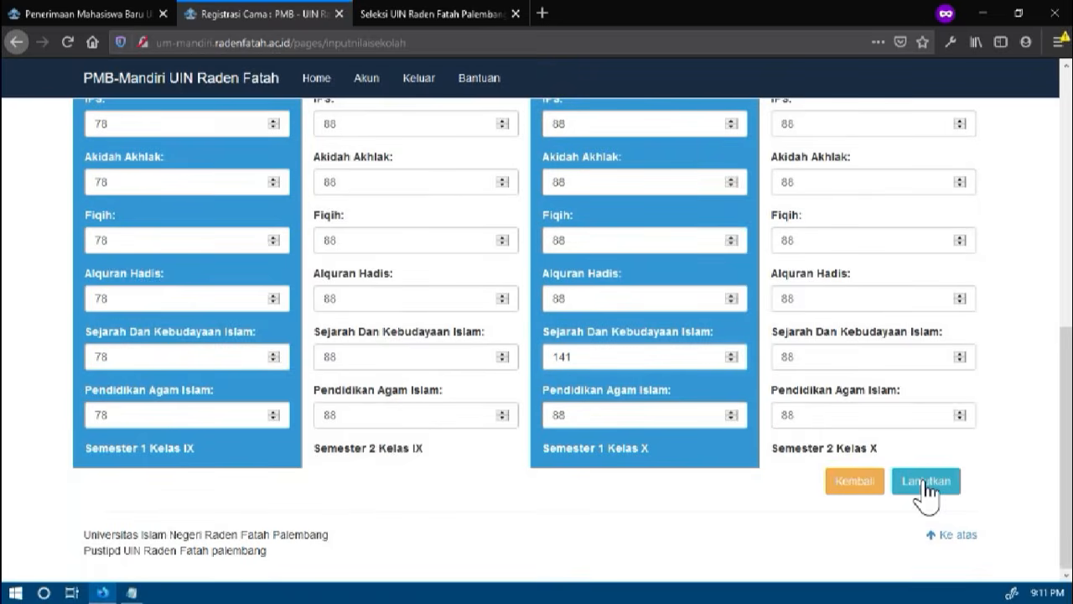
click(924, 480)
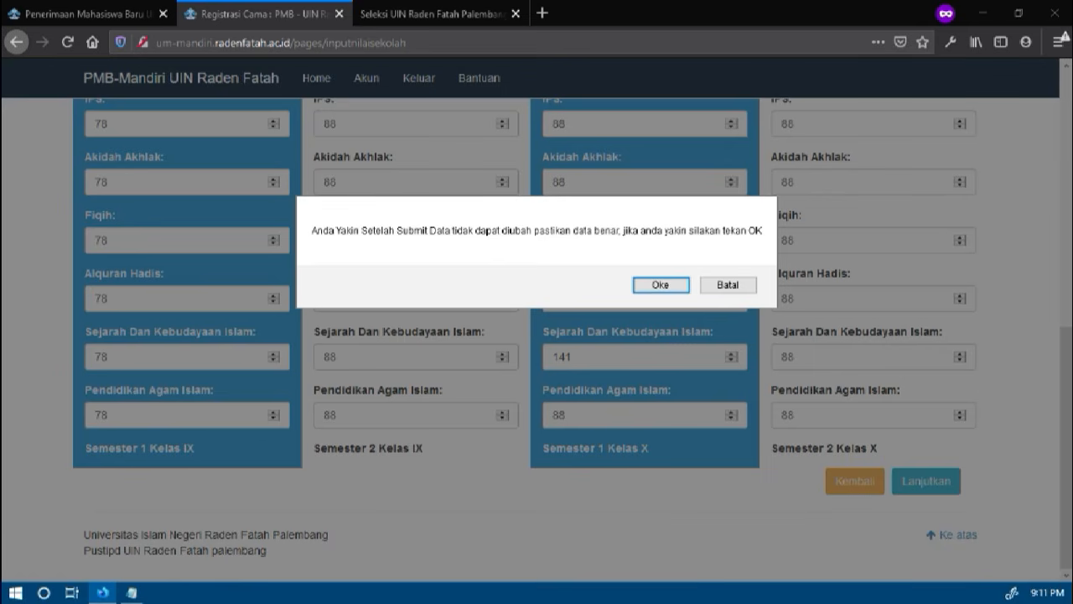
click(661, 285)
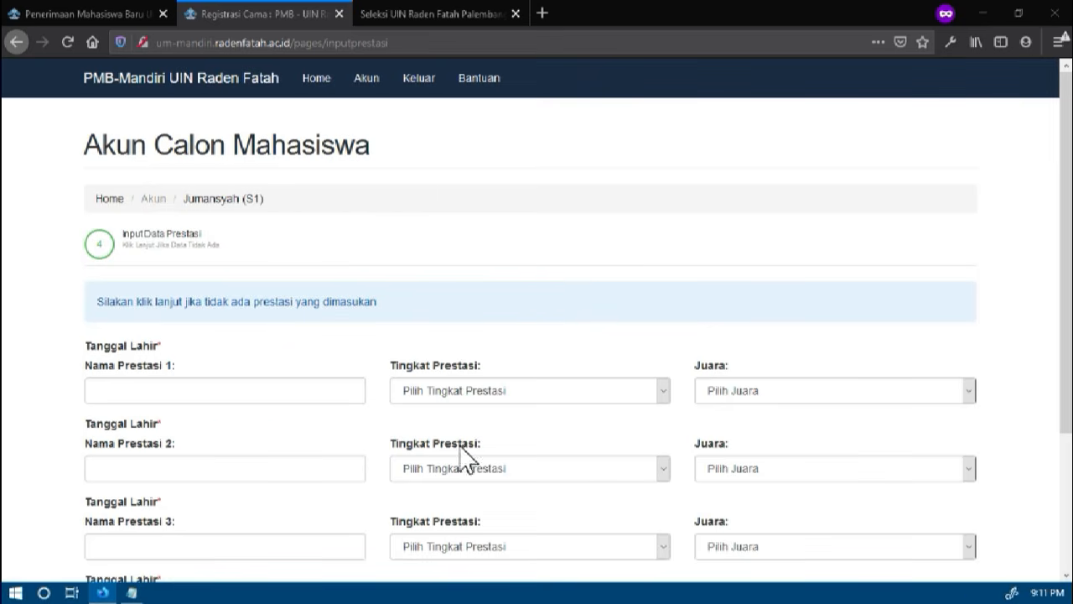
Examine the achievement form's name, level and ranking fields for Prestasi 1 to 4
click(294, 396)
scroll(340, 357, down, 3)
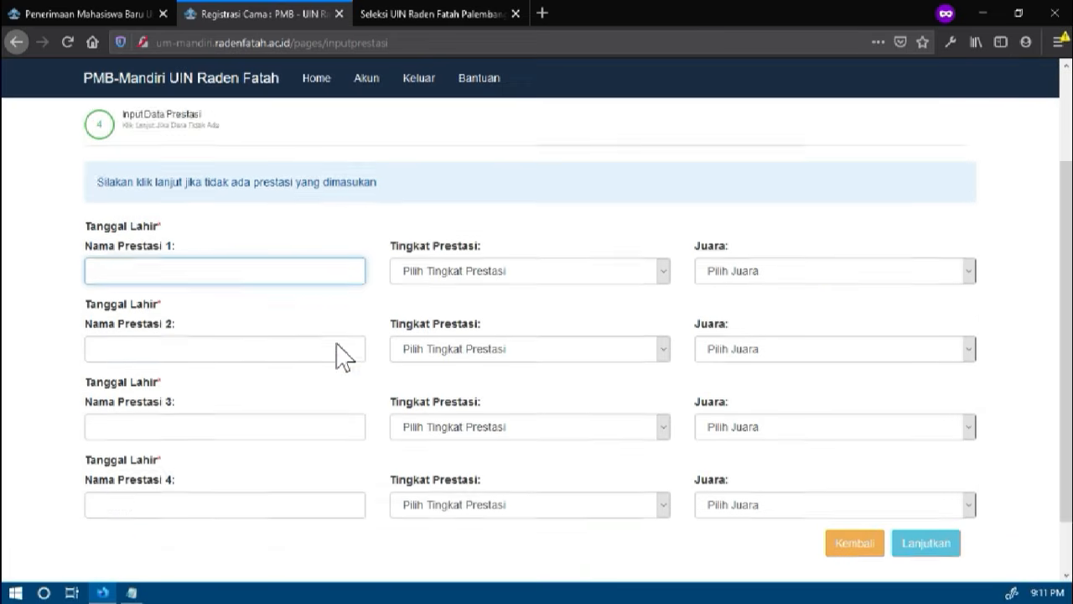
click(203, 212)
click(379, 282)
scroll(382, 290, up, 1)
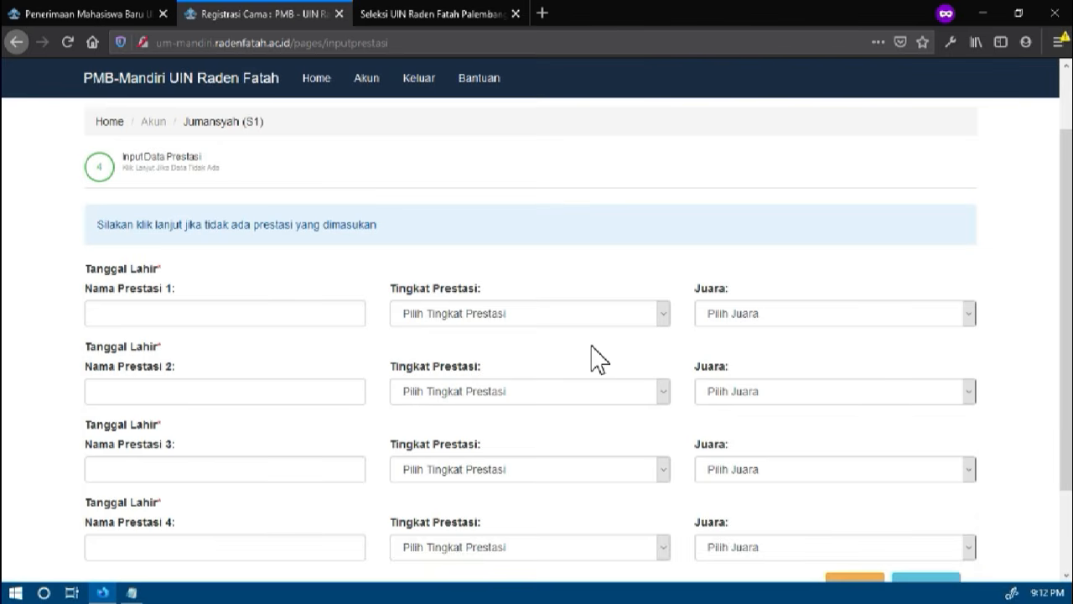
scroll(637, 360, down, 1)
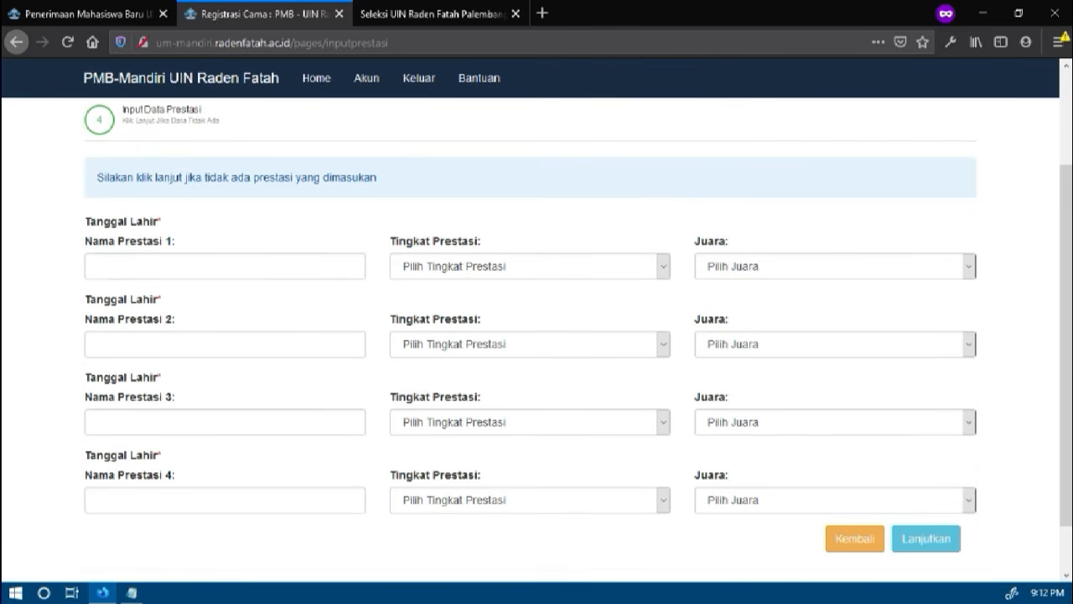
Fill in Prestasi 1 as JuaraOlimpiade with achievement level Nasional and ranking Juara 2
click(259, 270)
text(Ju)
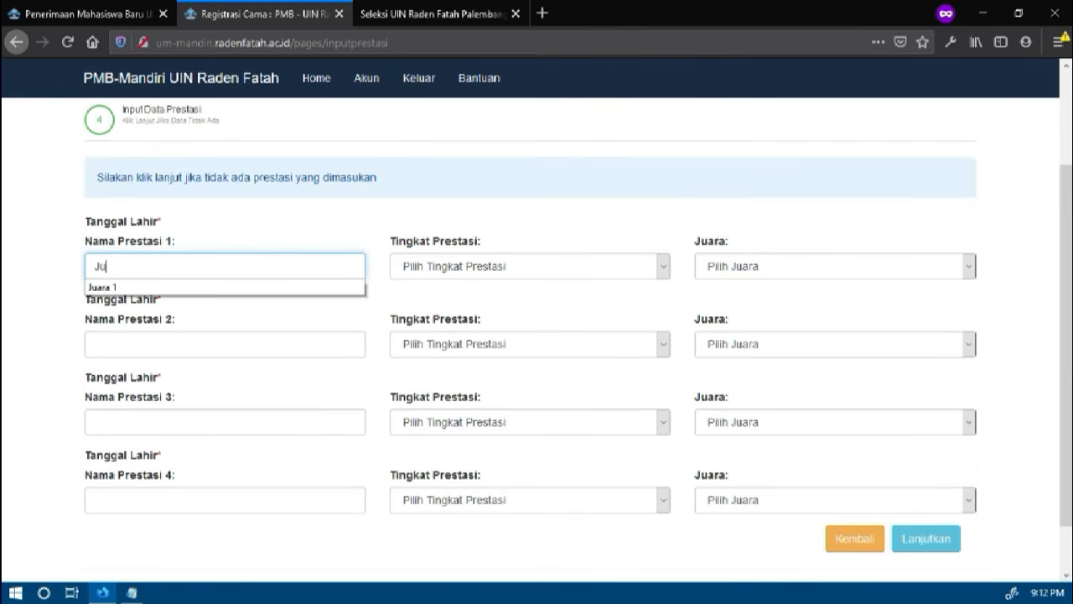
text(araOlimpiade)
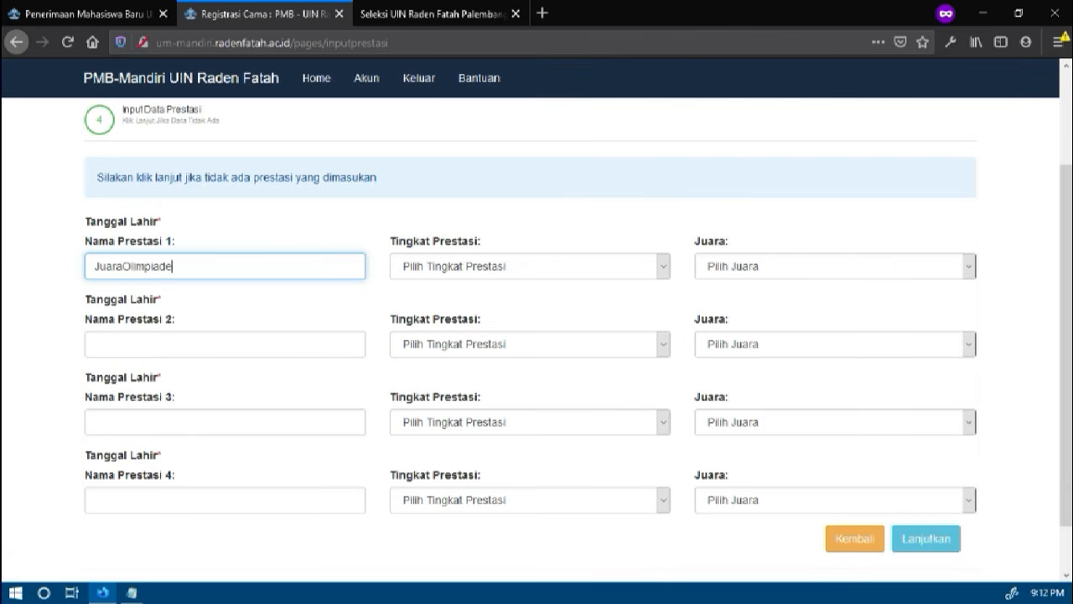
click(432, 268)
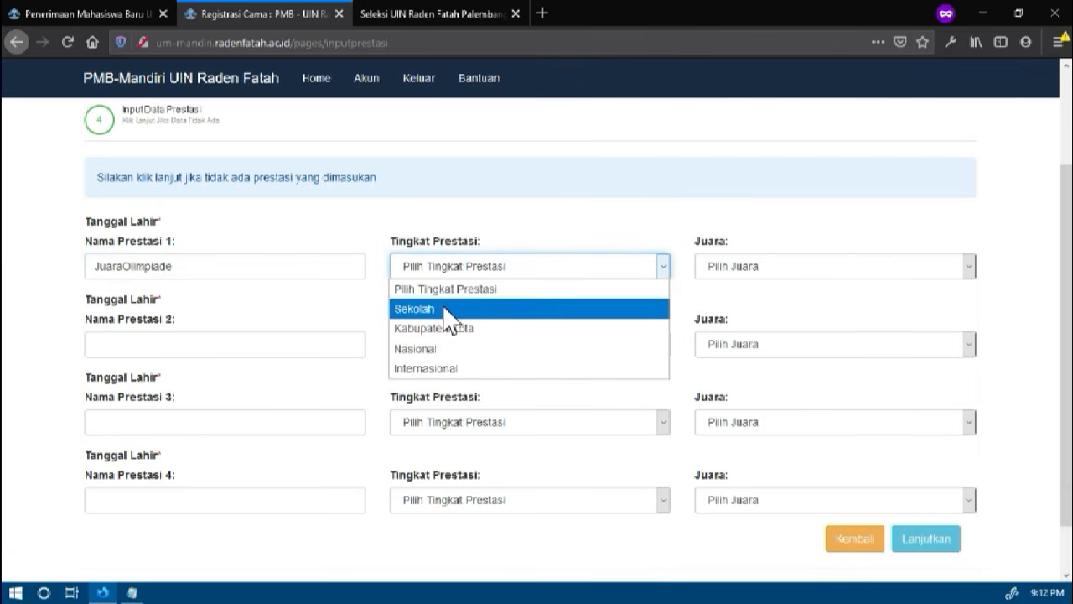
click(432, 351)
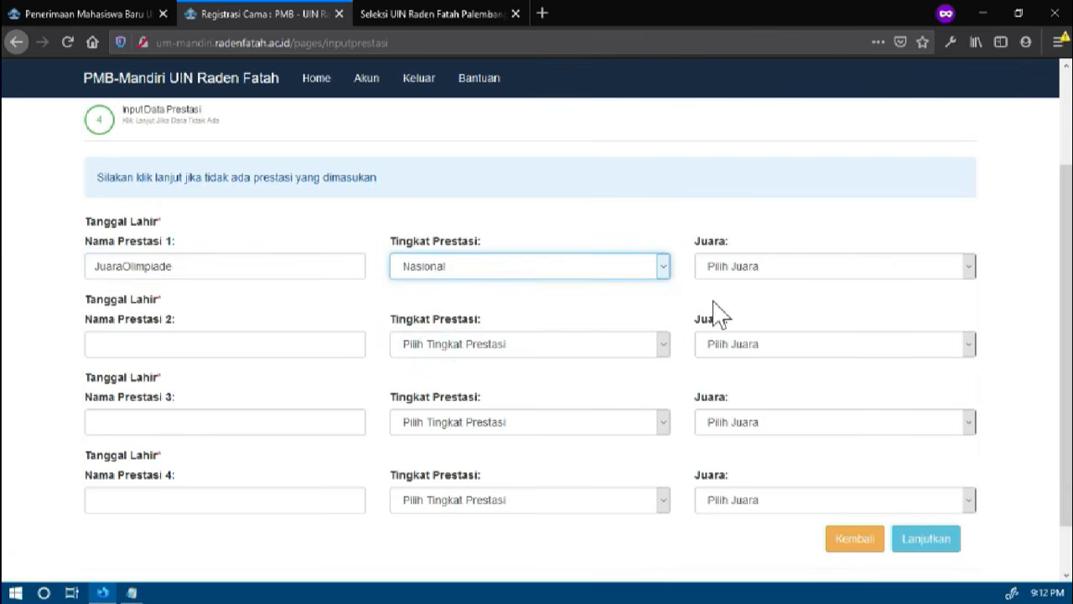
click(755, 270)
click(742, 328)
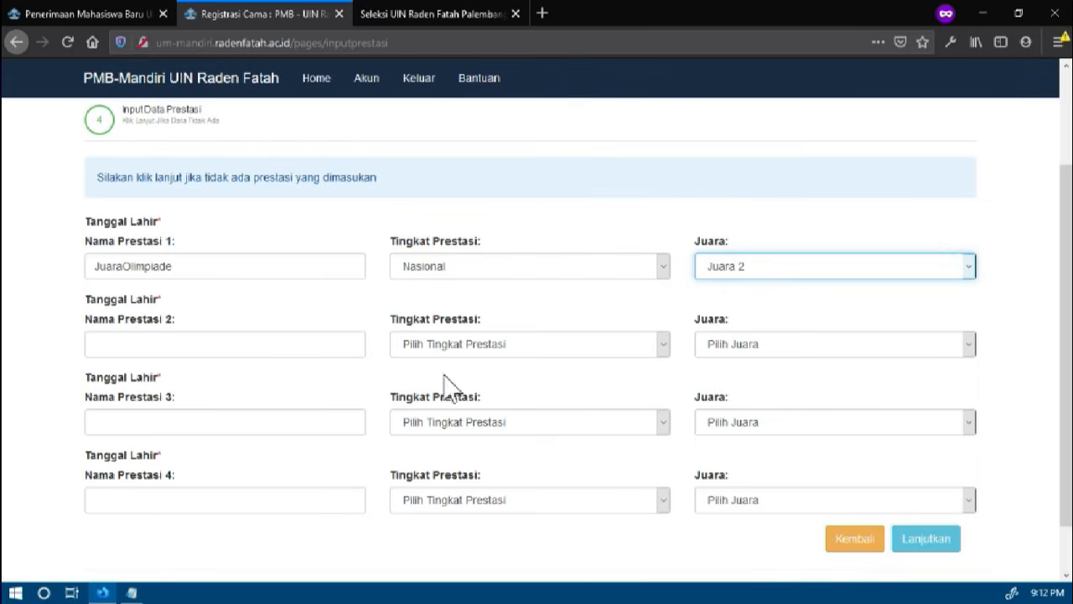
Leave Prestasi 2 to 4 empty and submit the achievements to continue to the parents' data page
scroll(500, 364, down, 2)
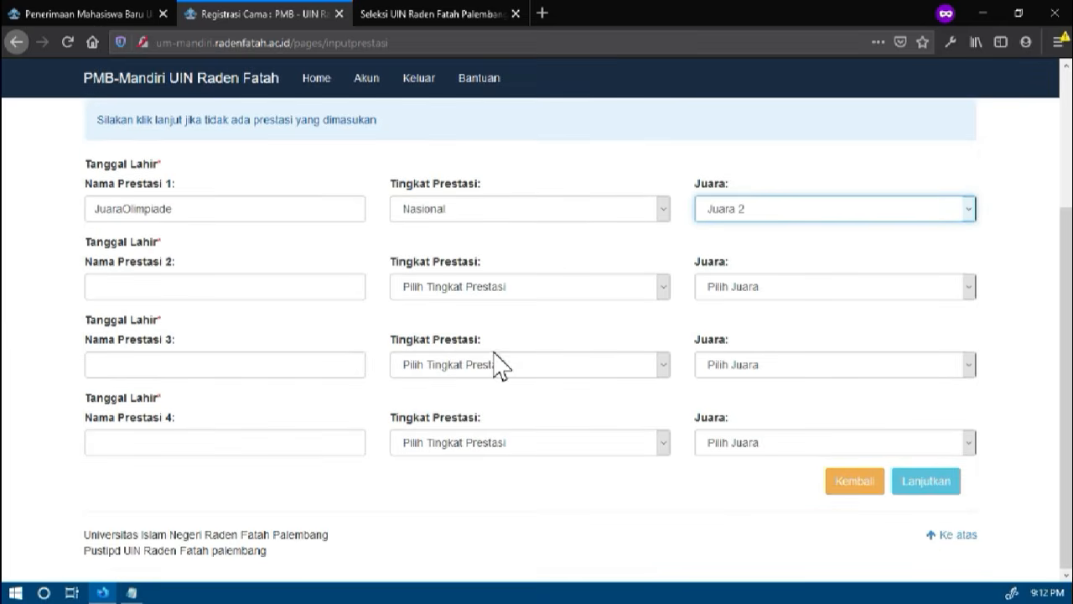
scroll(501, 364, up, 4)
scroll(875, 498, down, 2)
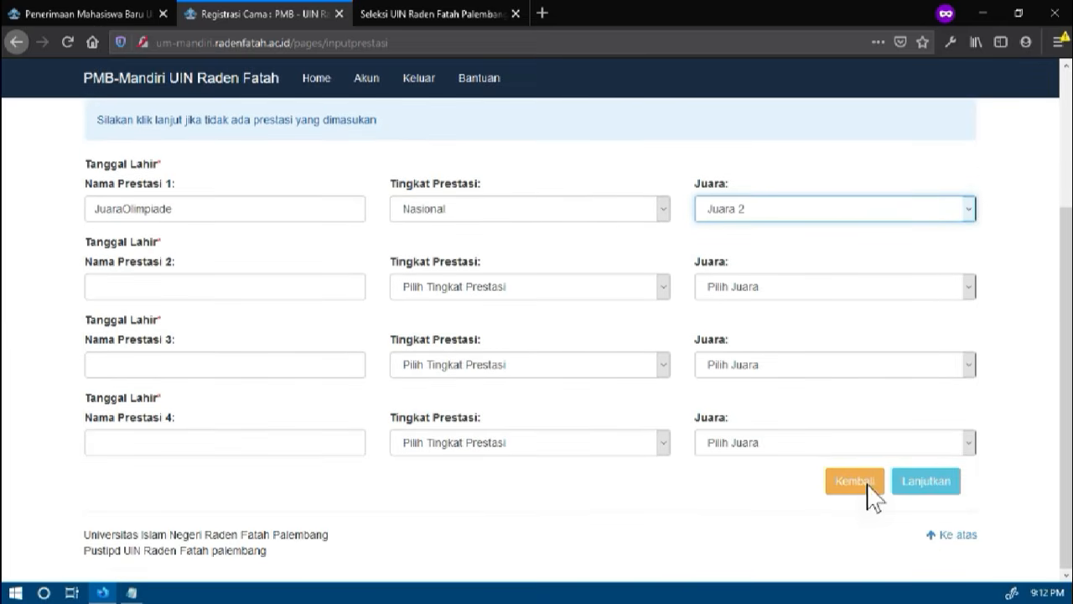
click(931, 488)
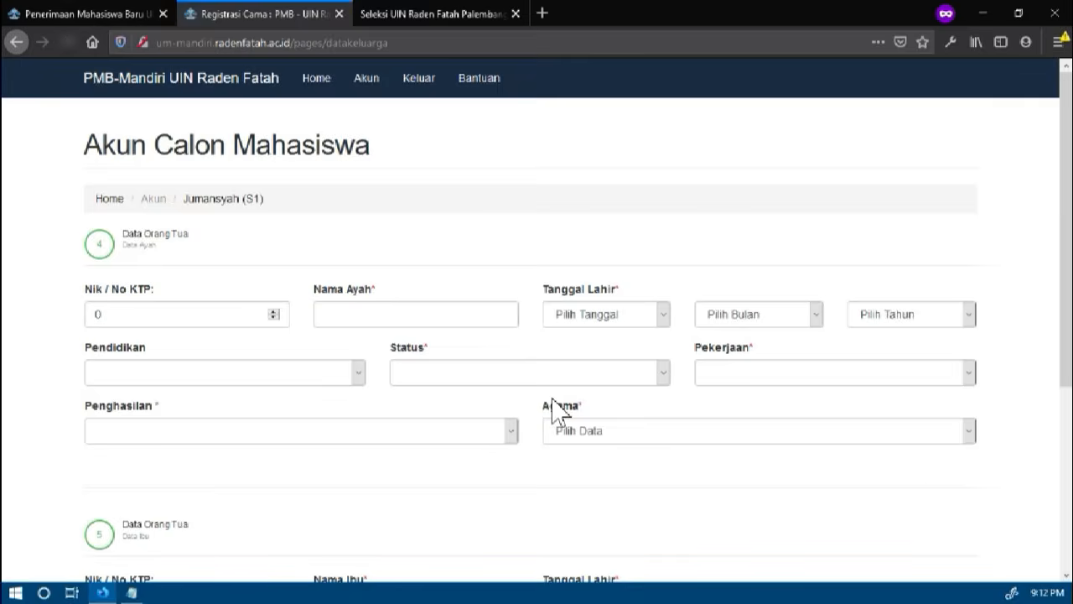
Fill in the father's NIK/KTP number, name and full date of birth in the Data Ayah section
double_click(184, 316)
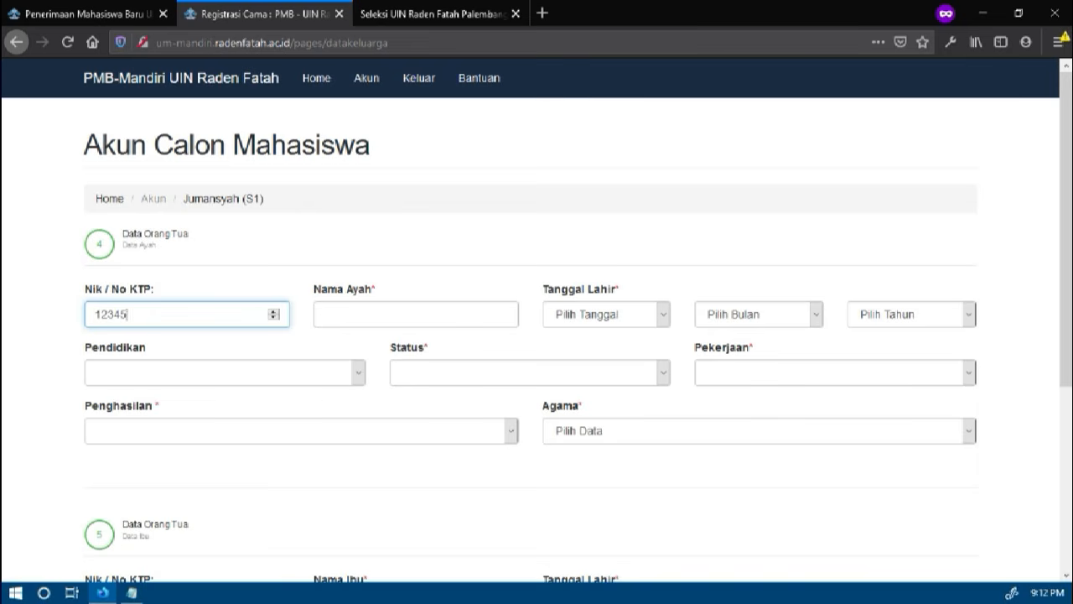
key(Tab)
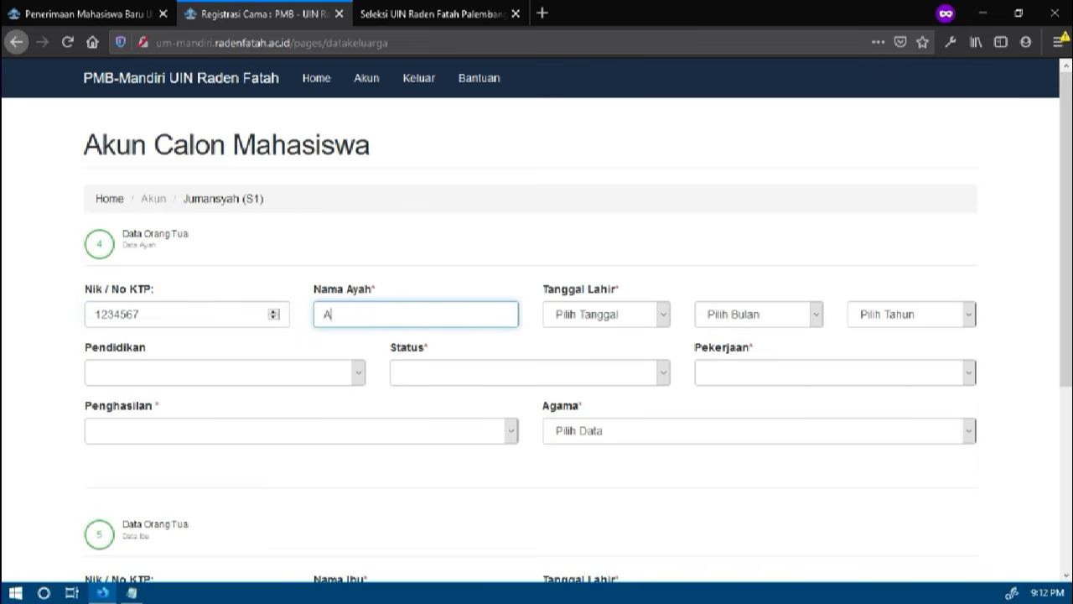
key(Tab)
key(2)
key(Tab)
key(Tab)
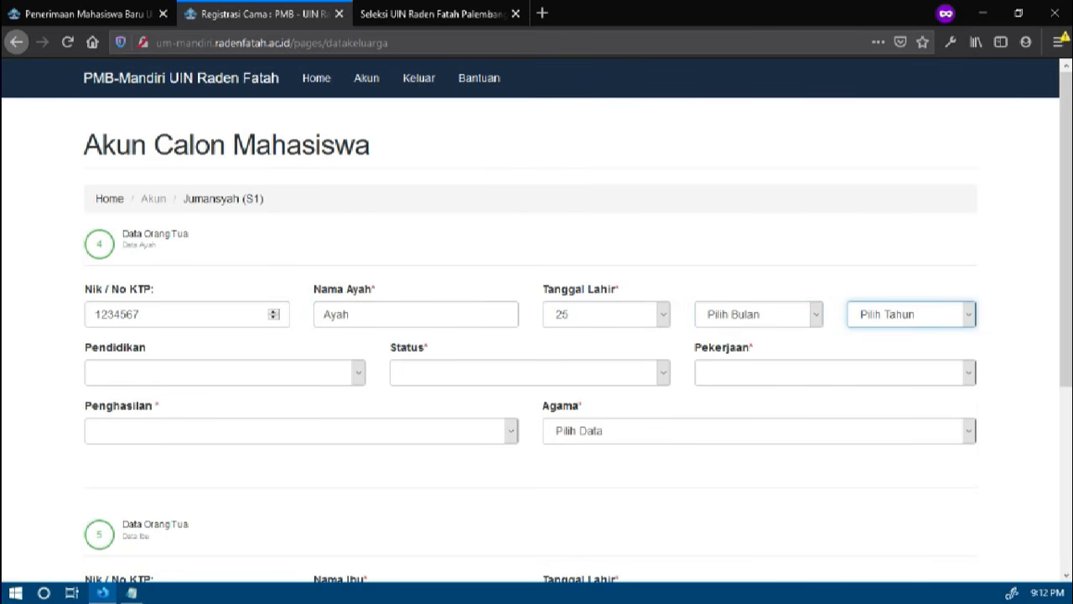
click(741, 325)
click(740, 354)
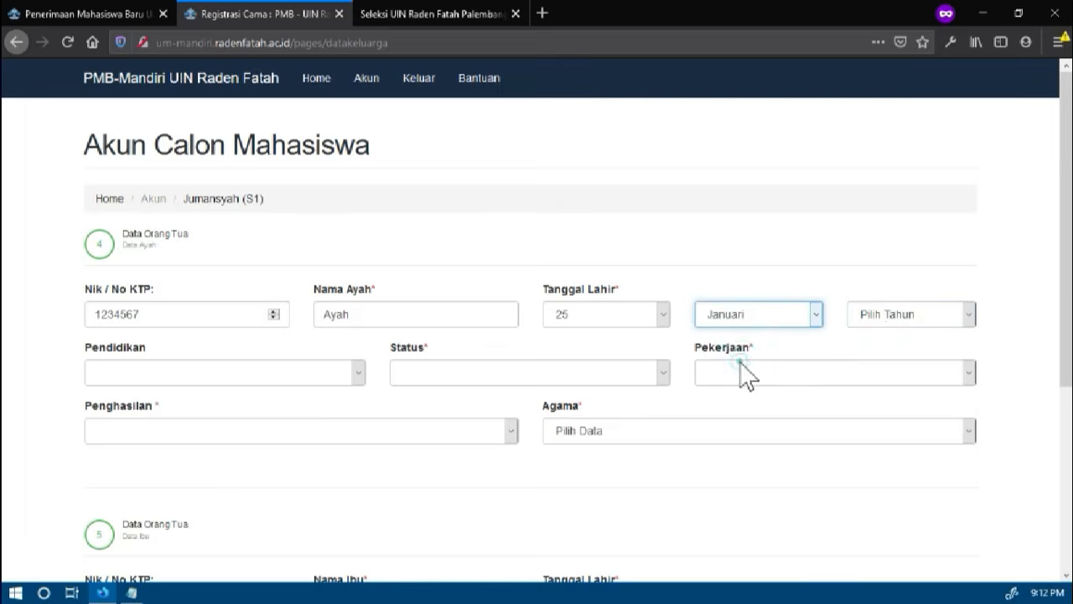
click(889, 323)
click(882, 391)
click(453, 403)
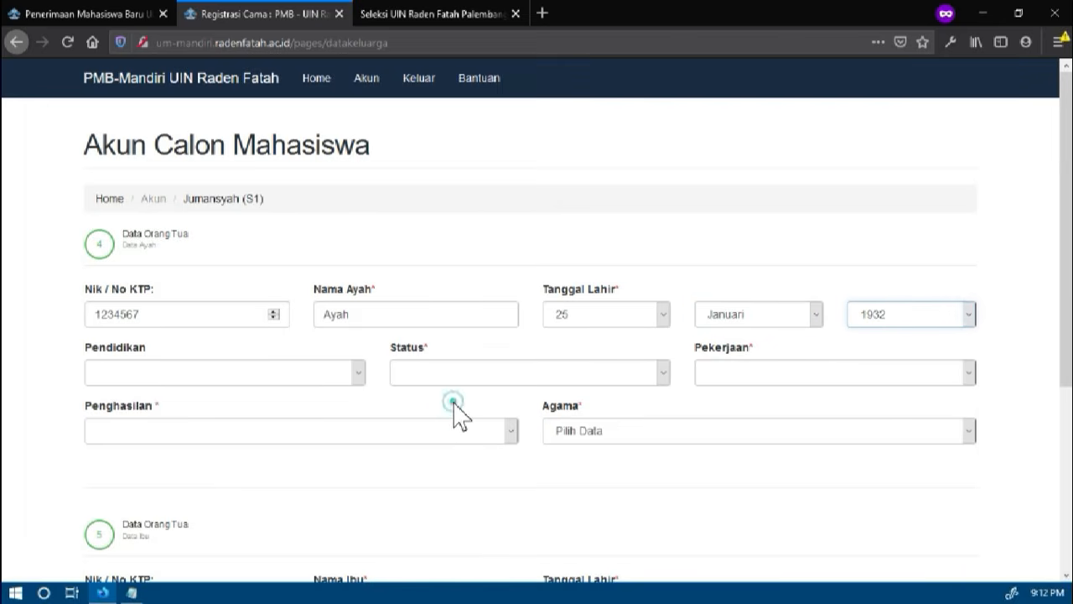
Set the father's education to S1, status to Masih Hidup and occupation to Pensiunan
click(283, 378)
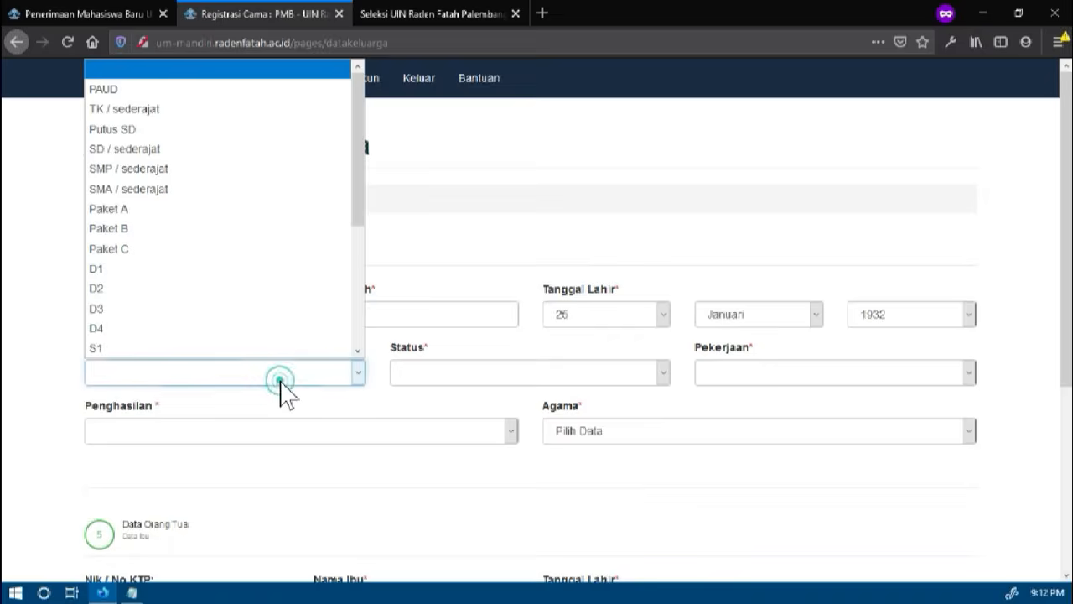
click(185, 343)
click(427, 375)
click(433, 414)
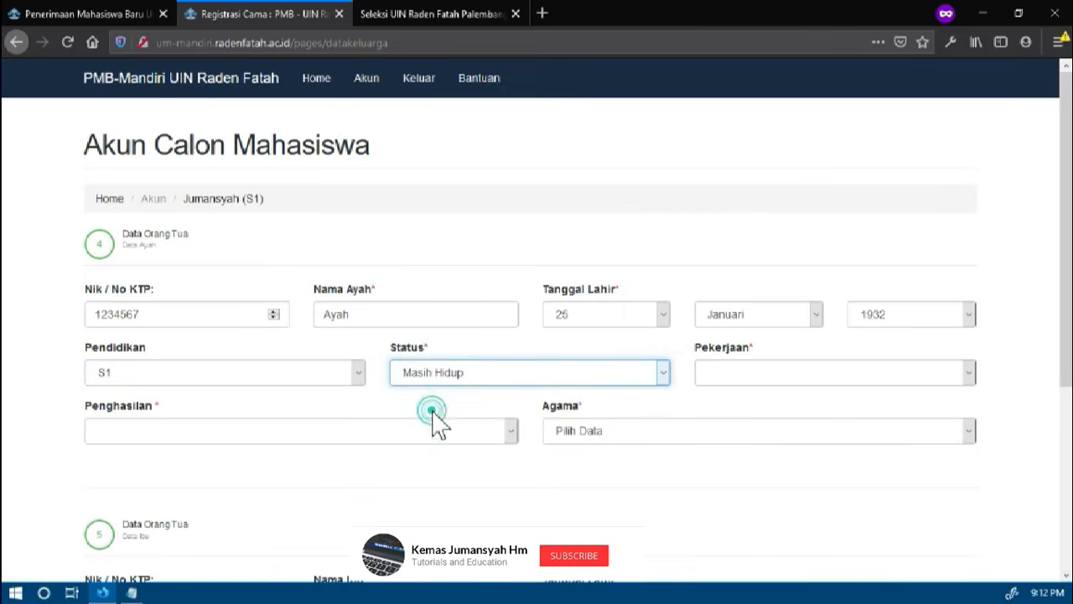
click(718, 370)
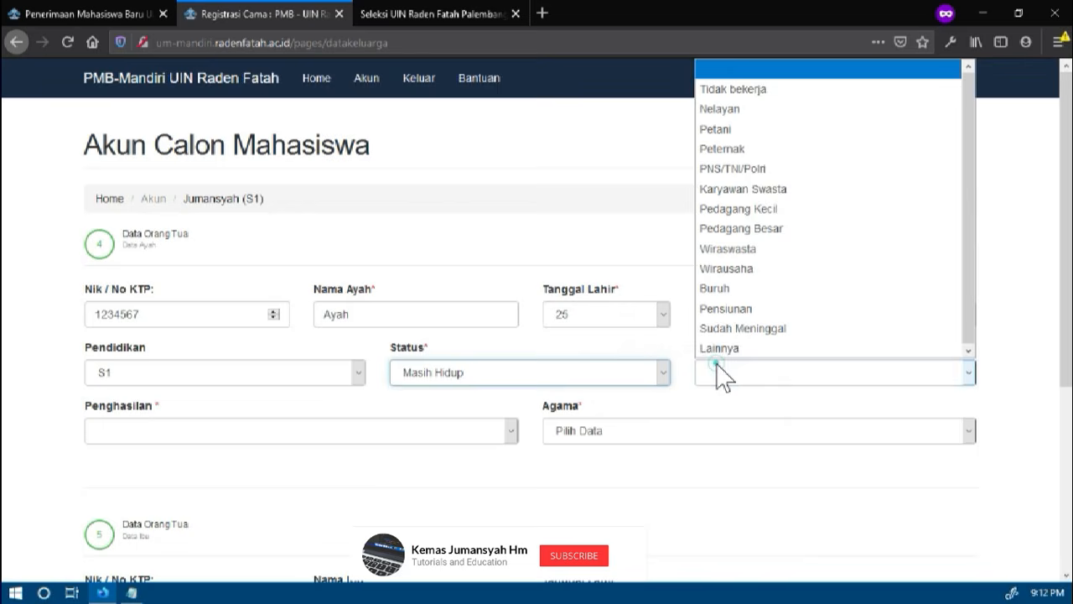
click(728, 308)
Set the father's income to Rp. 5,000,000 - Rp. 20,000,000 and religion to ISLAM
click(246, 432)
click(213, 384)
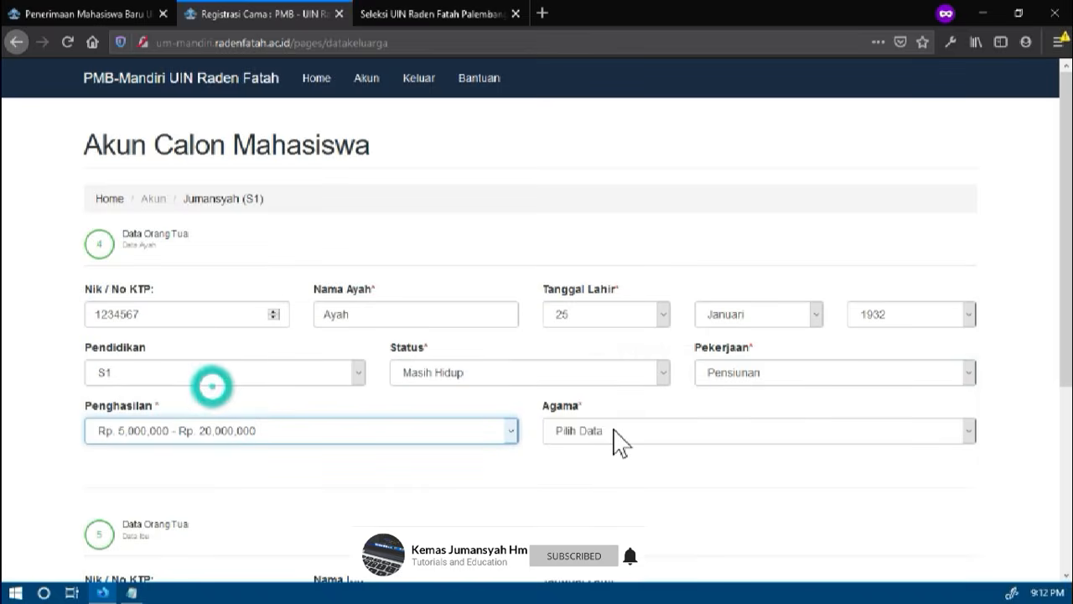
click(613, 431)
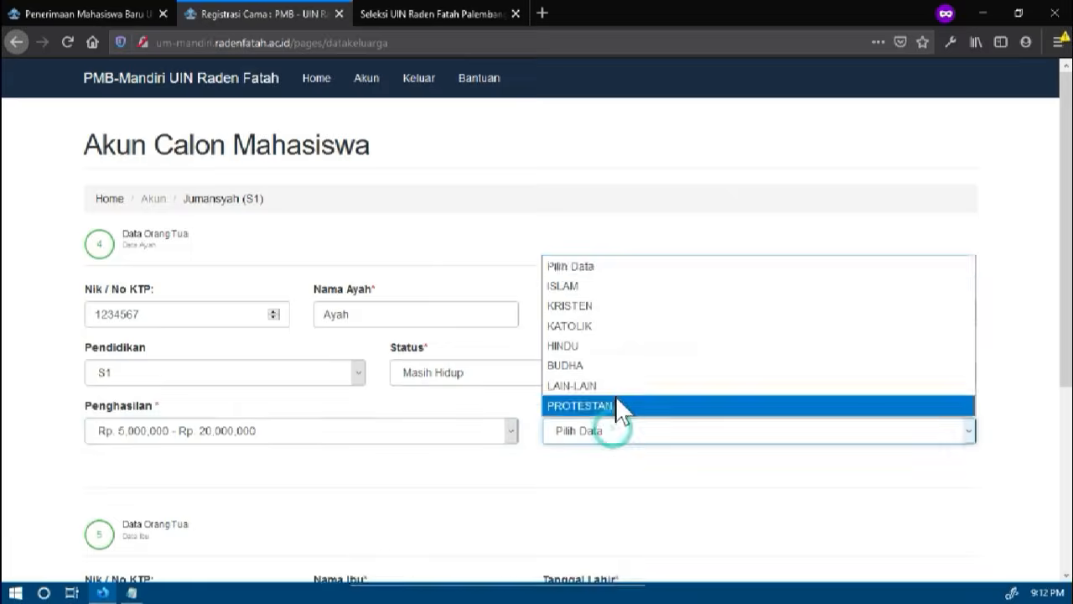
click(570, 286)
Fill in the mother's name and full date of birth in the Data Ibu section, leaving the NIK at its default
scroll(537, 422, down, 5)
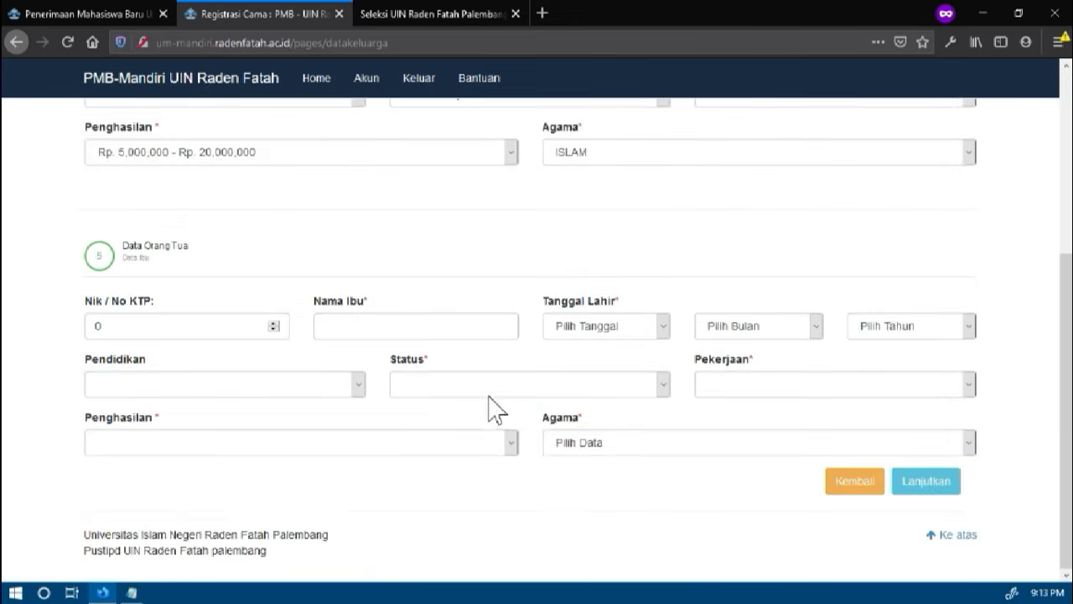
click(190, 326)
click(337, 323)
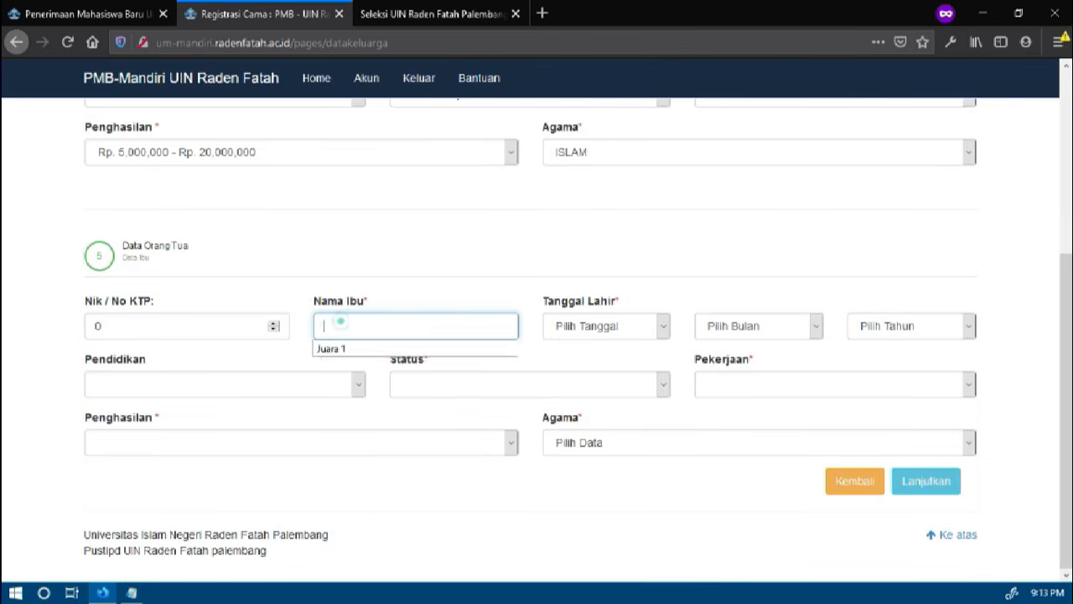
text(Ibu)
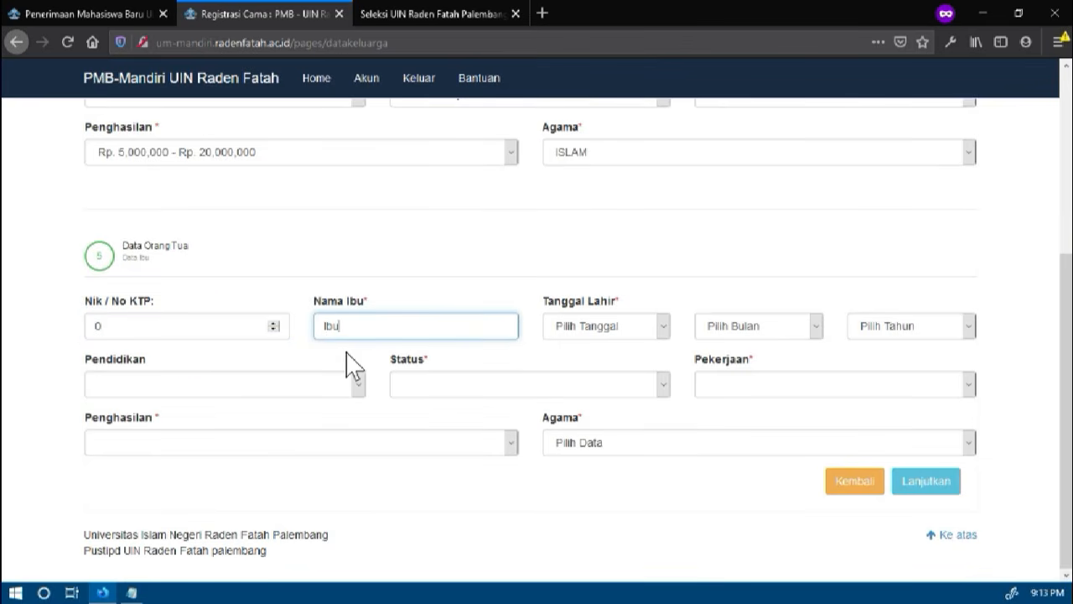
click(590, 328)
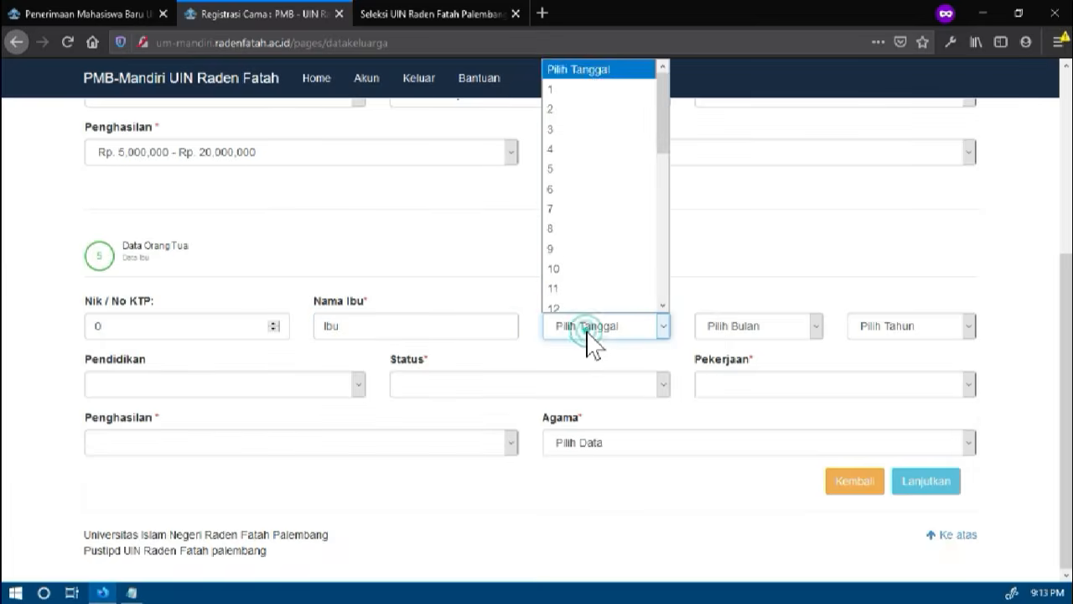
click(589, 280)
click(742, 327)
click(721, 281)
click(904, 327)
click(889, 273)
Set the mother's education to D4, status to Masih Hidup and occupation to Buruh
click(287, 386)
click(252, 317)
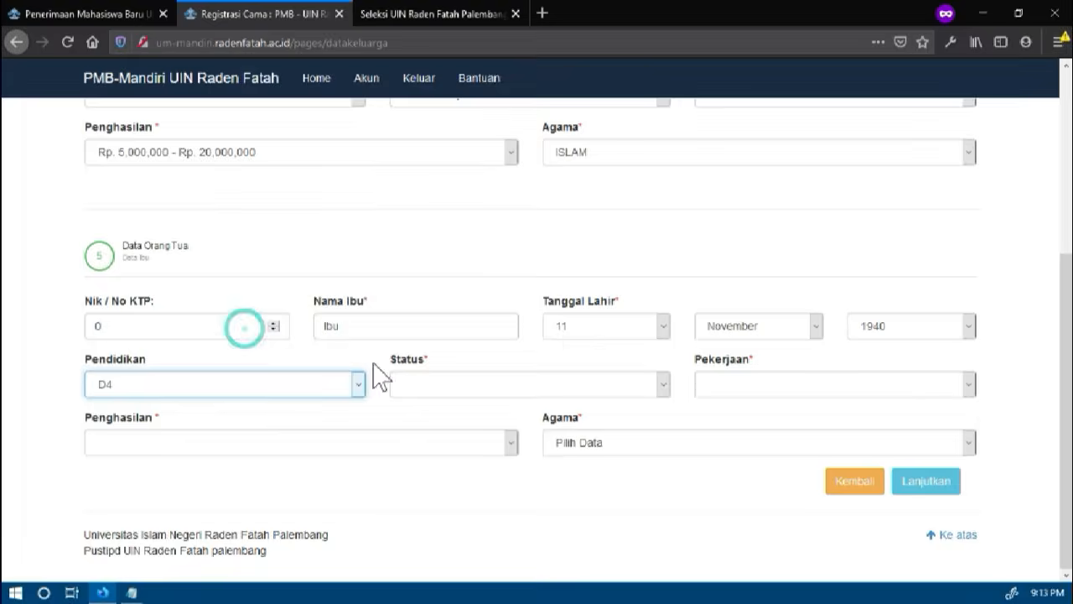
click(449, 387)
click(443, 429)
click(738, 388)
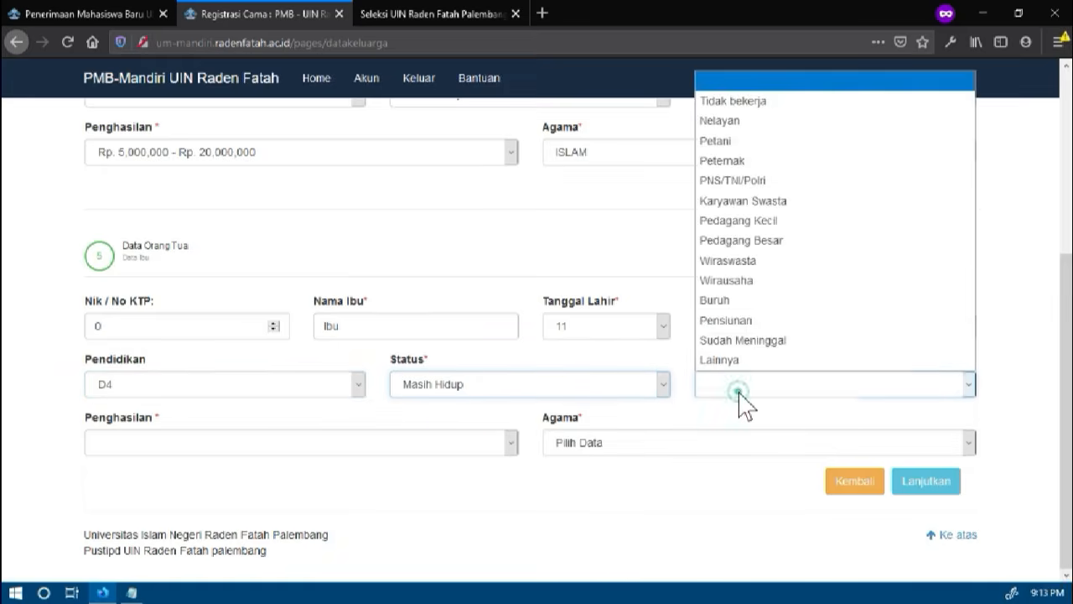
click(732, 341)
click(736, 388)
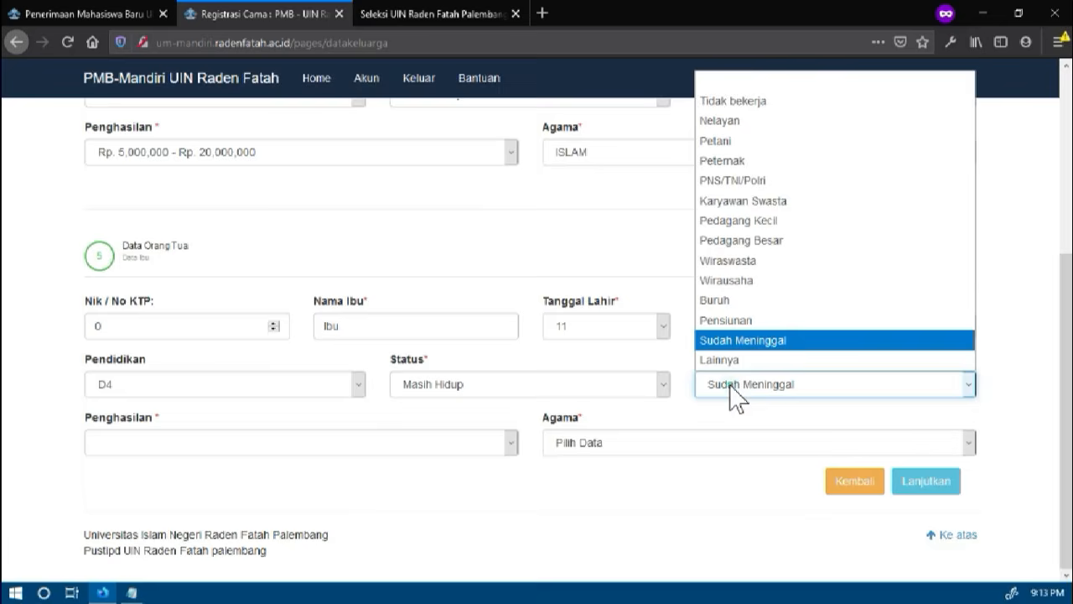
click(739, 302)
Set the mother's income to Rp. 2,000,000 - Rp 4,999,999 and religion to ISLAM, and submit the parents' data
click(293, 444)
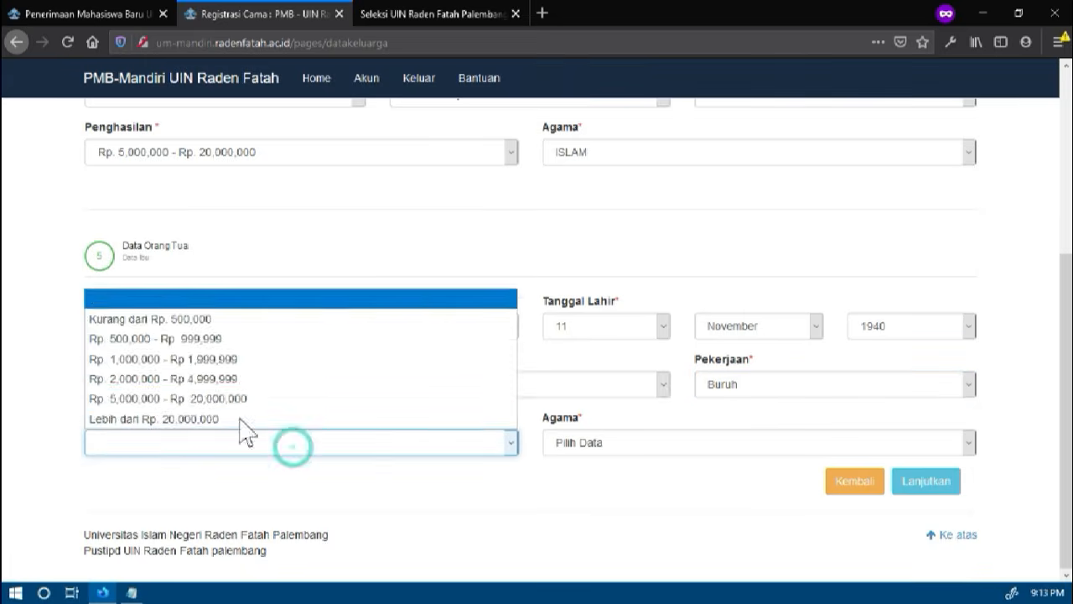
click(195, 381)
click(599, 440)
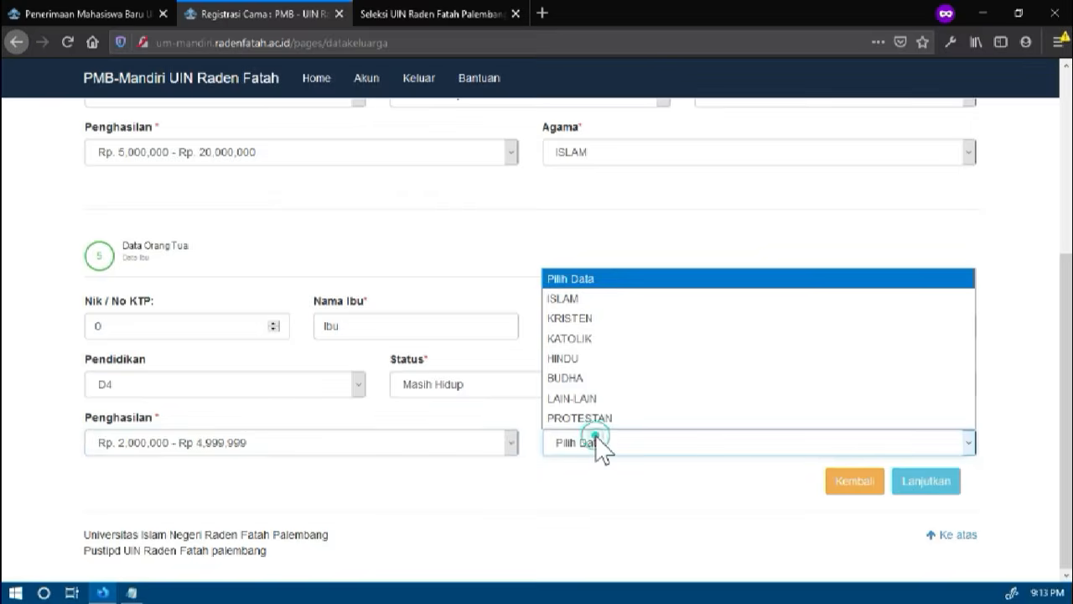
click(579, 301)
click(941, 479)
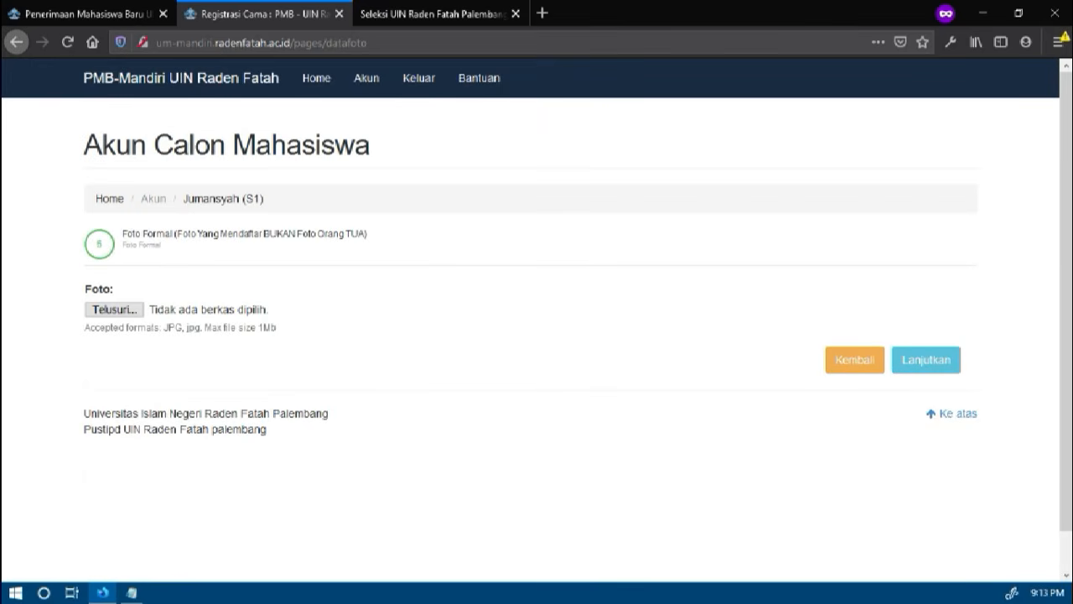
Attach photo6334785752252131828.jpg from the Desktop as the applicant's formal photo and continue to the study programme page
click(139, 308)
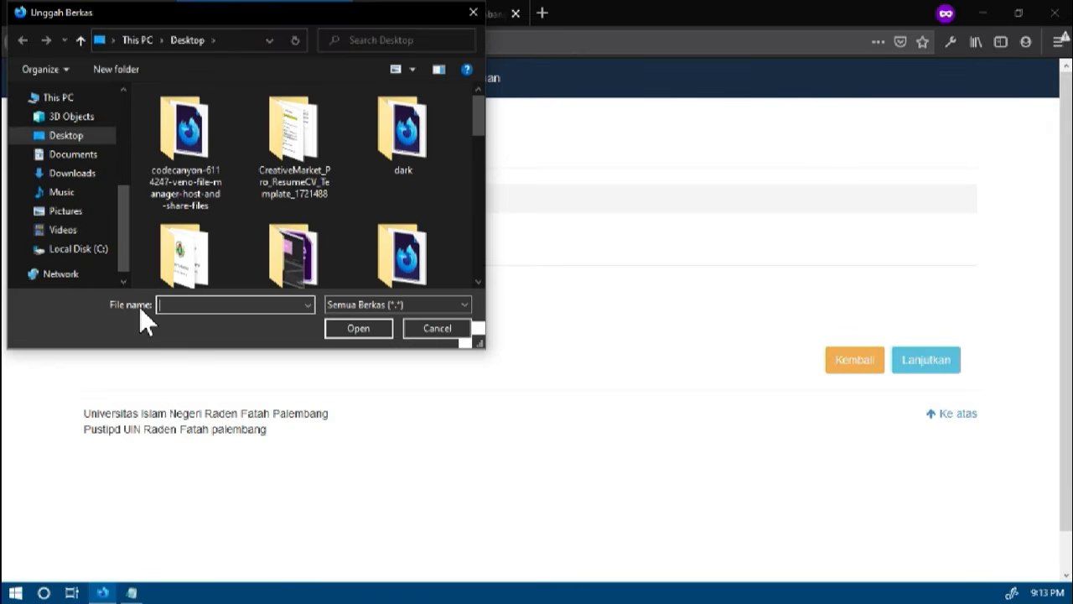
drag(482, 117, 464, 235)
double_click(368, 187)
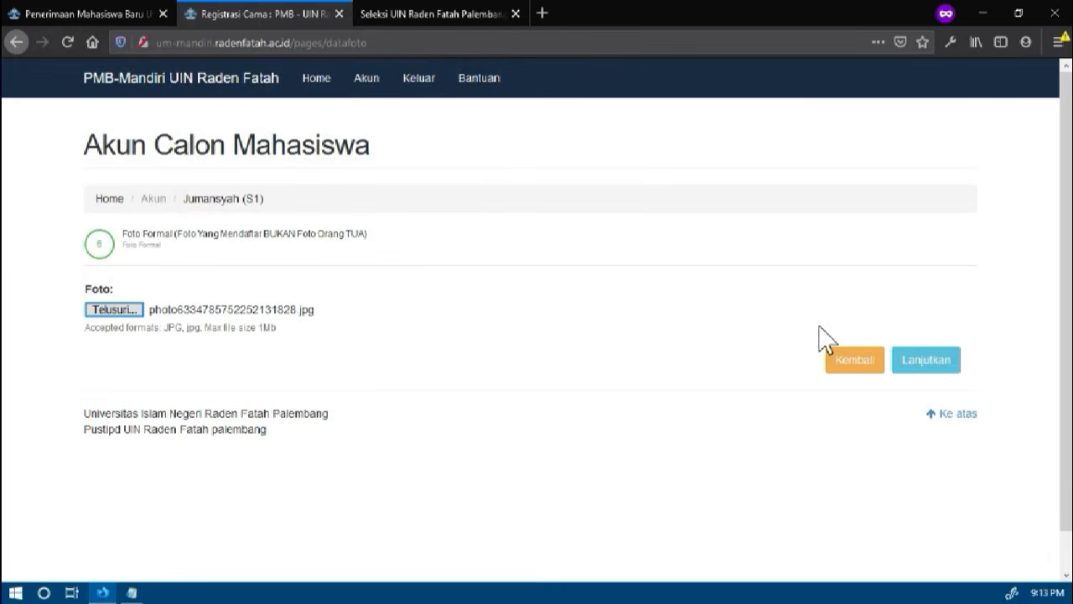
click(929, 362)
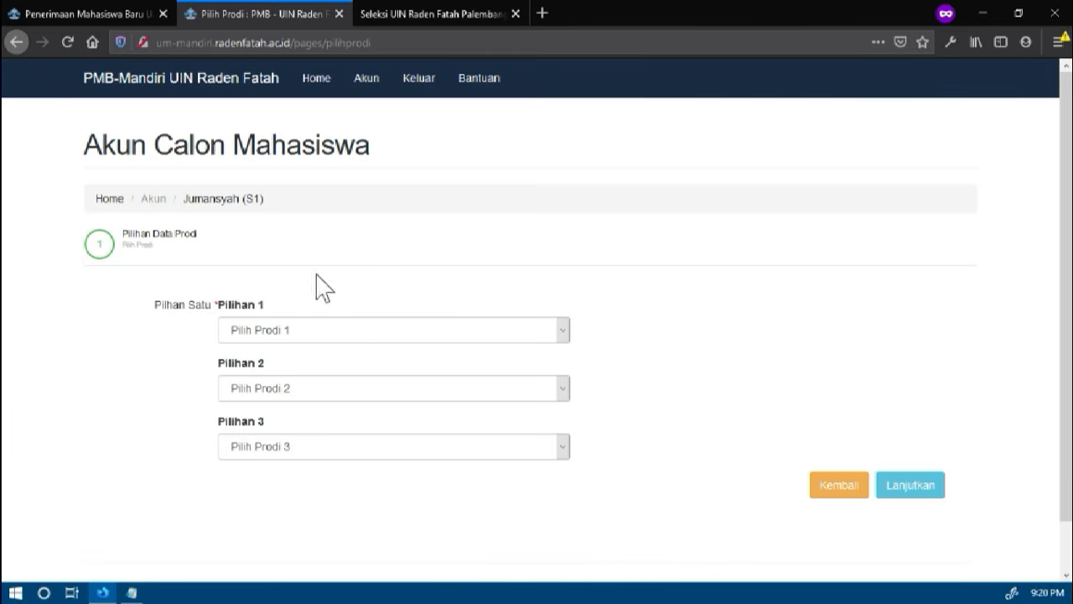
Look through the available study programmes and select Ekonomi Syariah as Pilihan 1
click(300, 337)
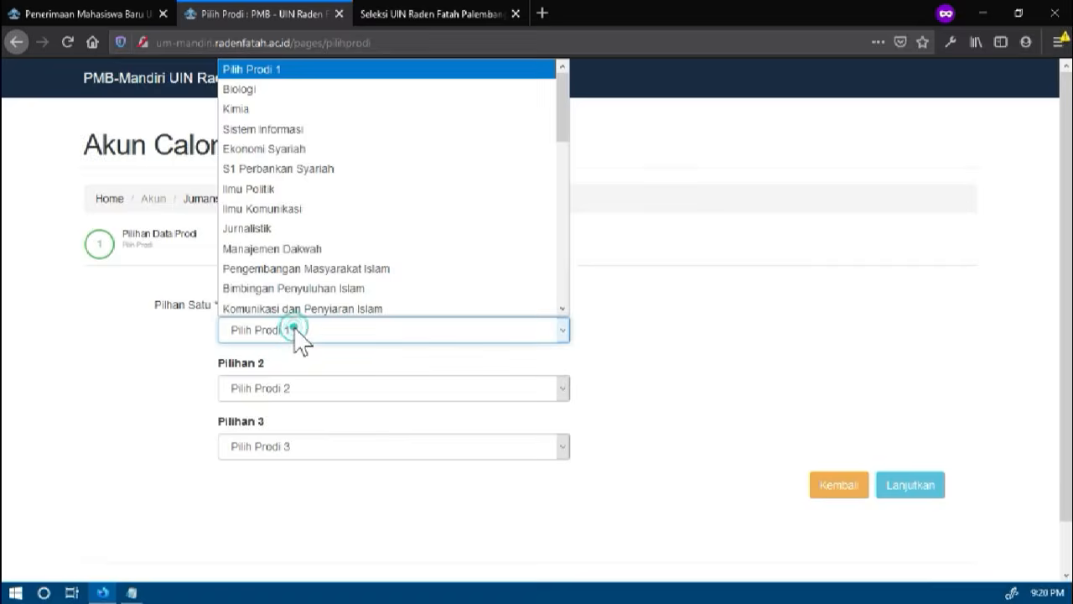
scroll(428, 252, down, 8)
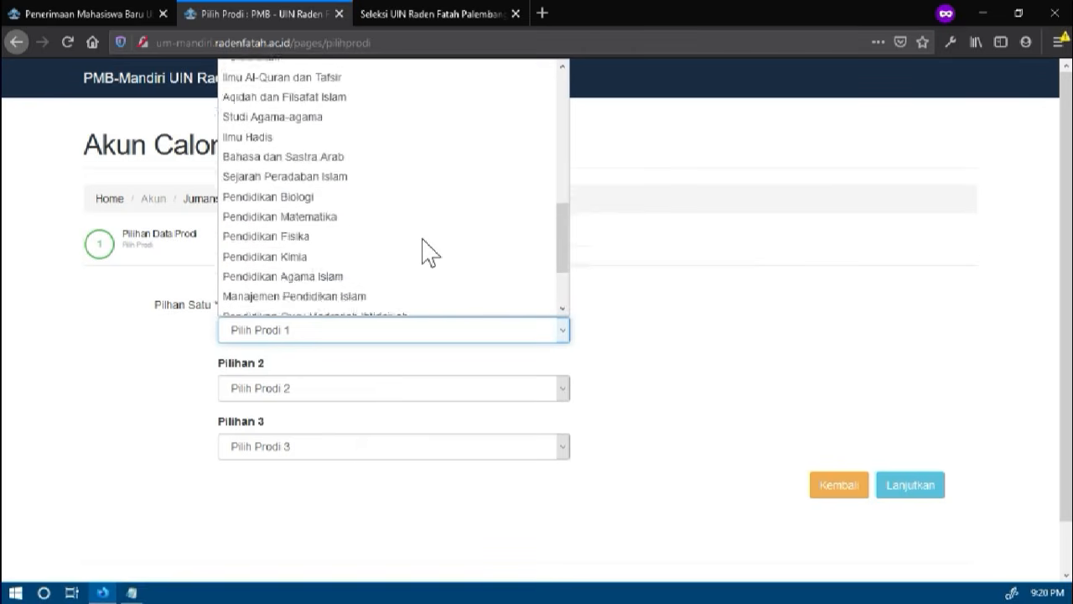
scroll(428, 252, up, 8)
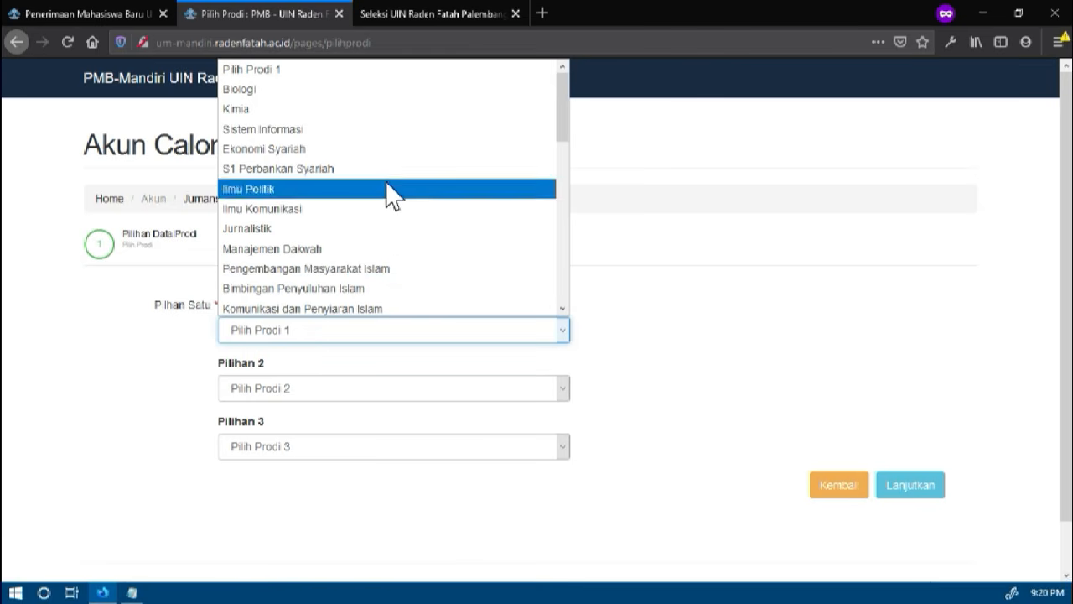
click(314, 151)
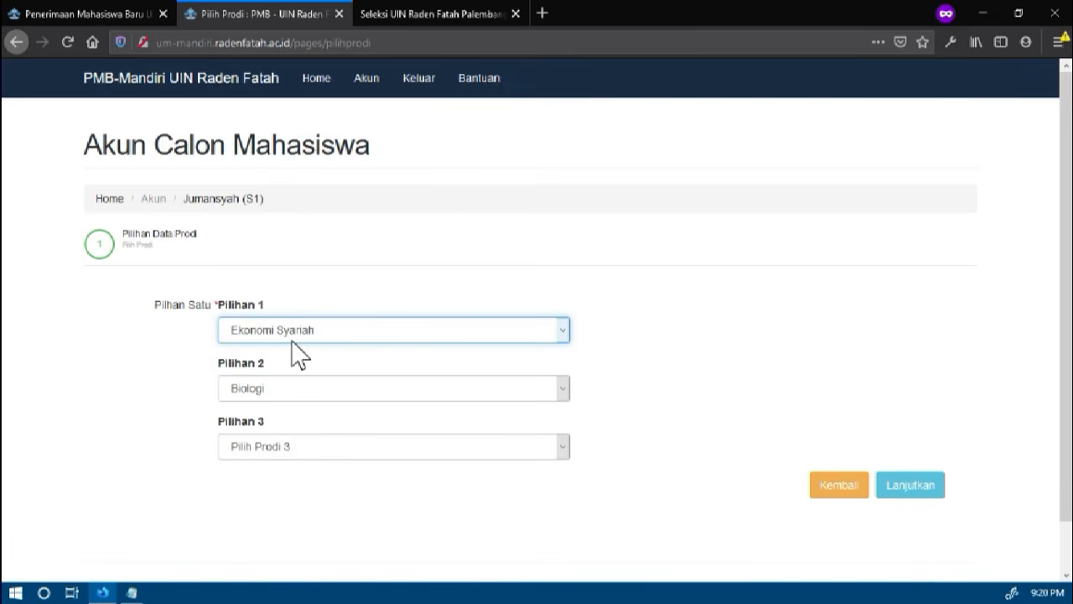
Look through the available study programmes and select Hukum Ekonomi Syariah as Pilihan 2
click(256, 396)
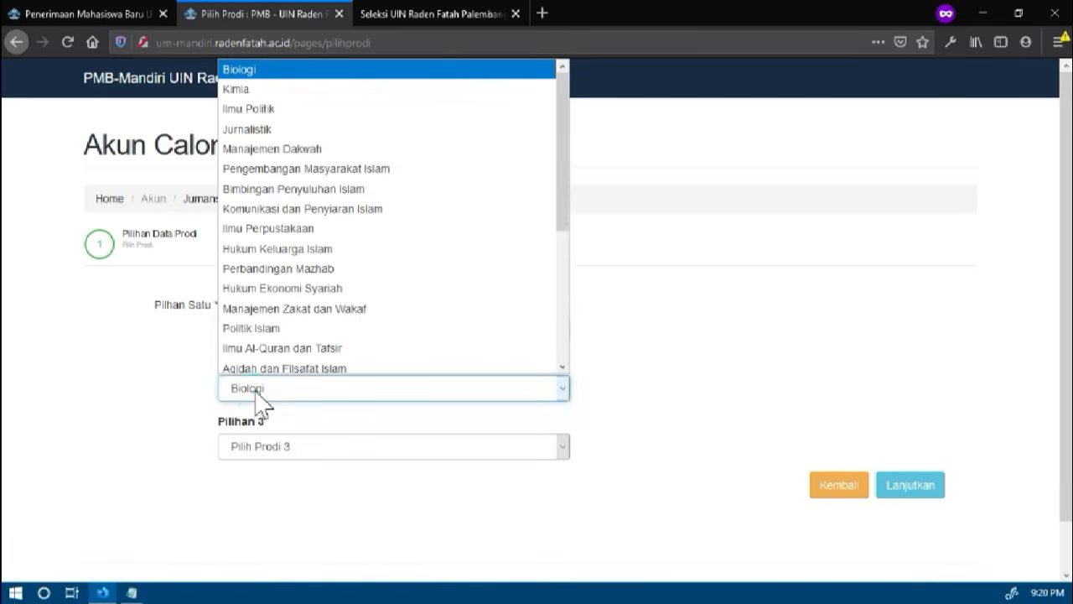
scroll(360, 214, down, 4)
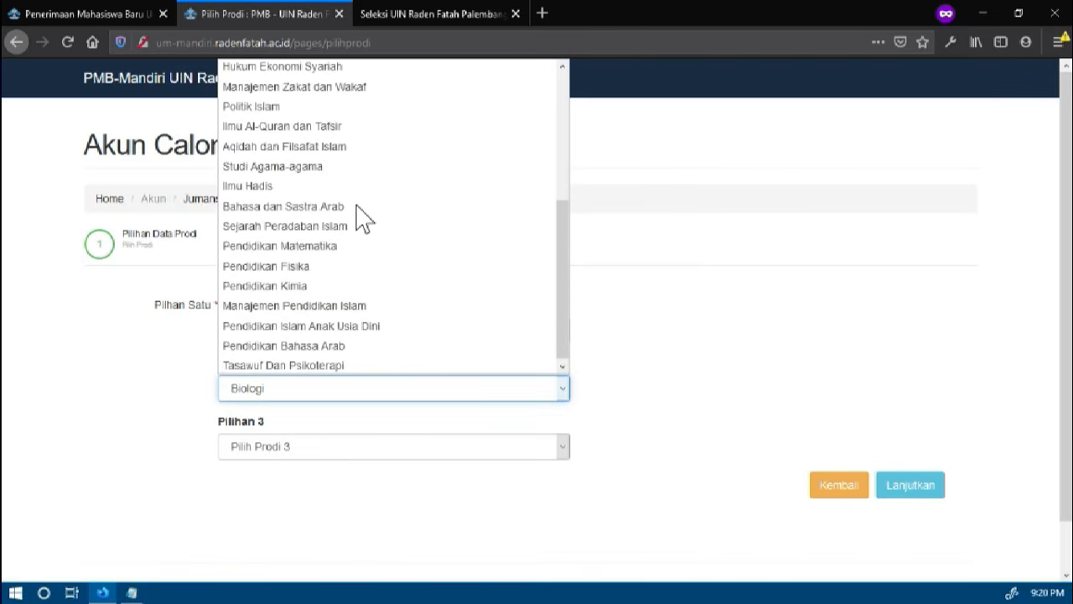
scroll(361, 218, up, 3)
scroll(359, 217, up, 2)
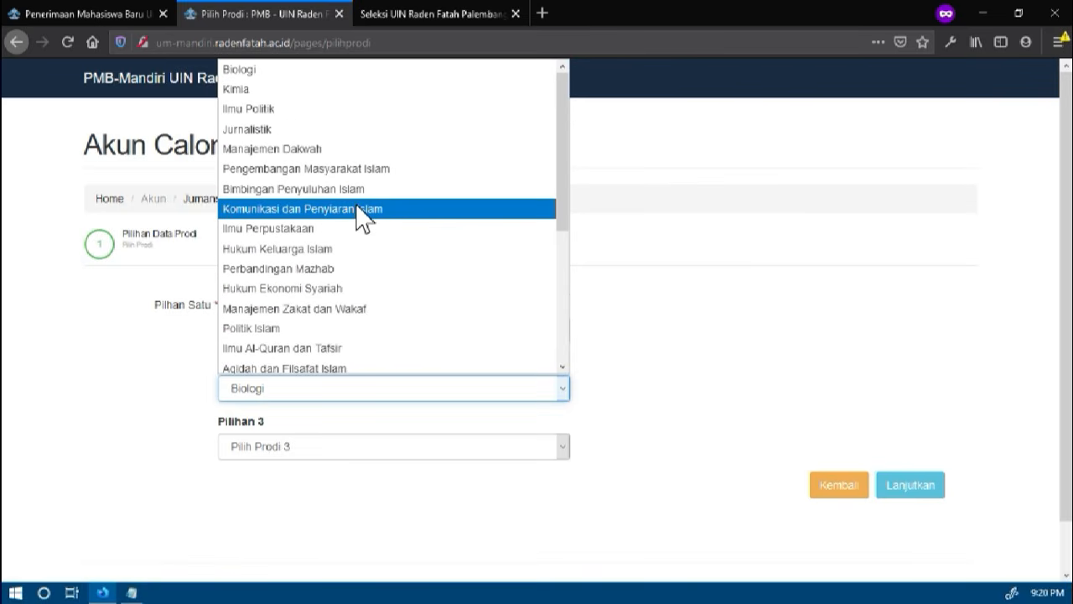
click(333, 297)
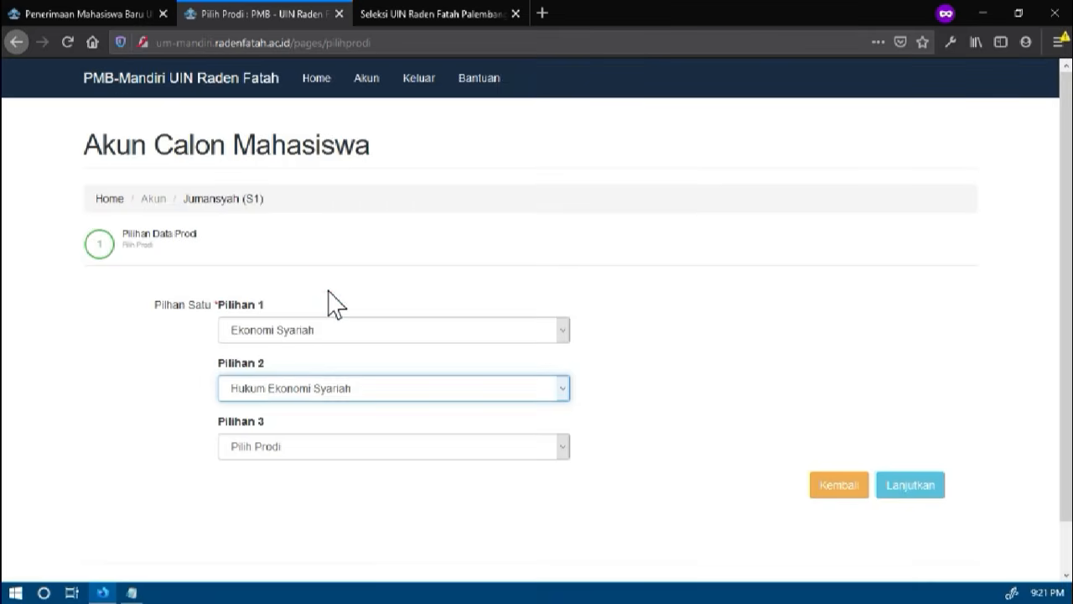
Select Ilmu Hadis as Pilihan 3 and submit the study programme choices
scroll(333, 304, down, 1)
click(294, 403)
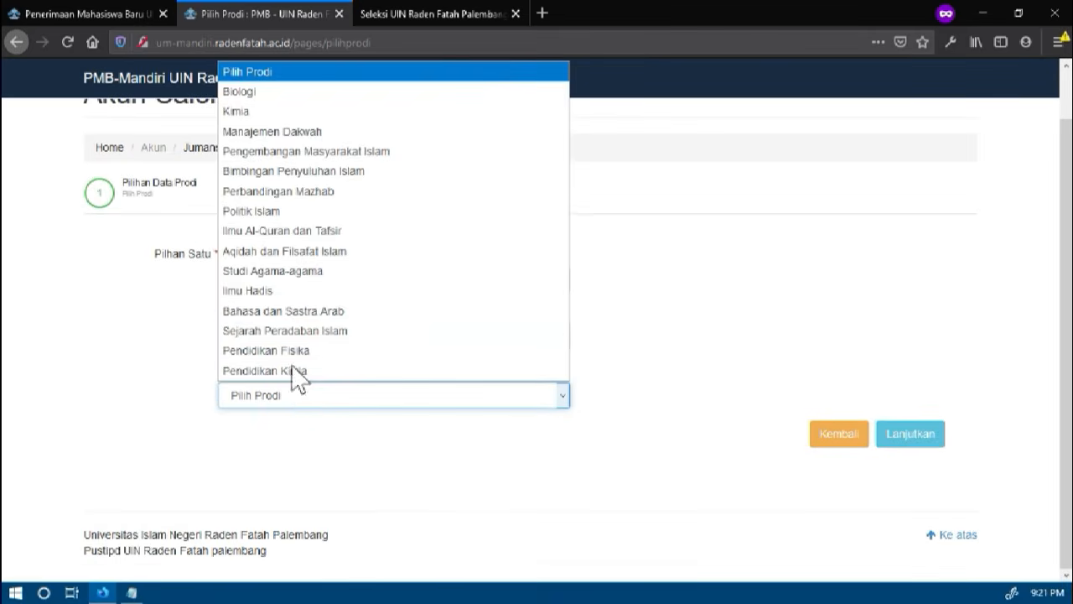
click(283, 294)
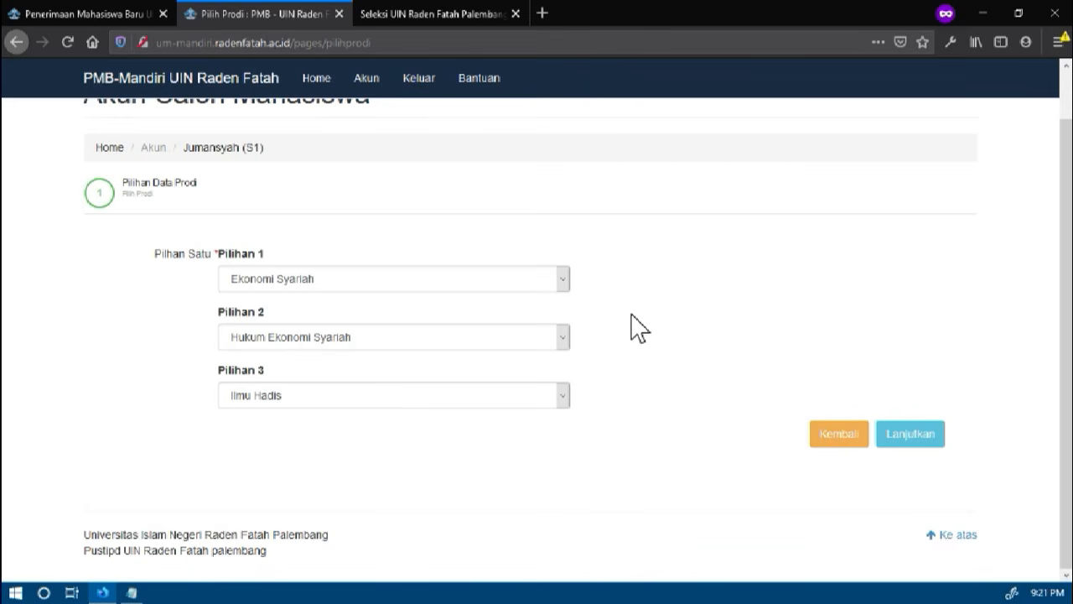
click(909, 439)
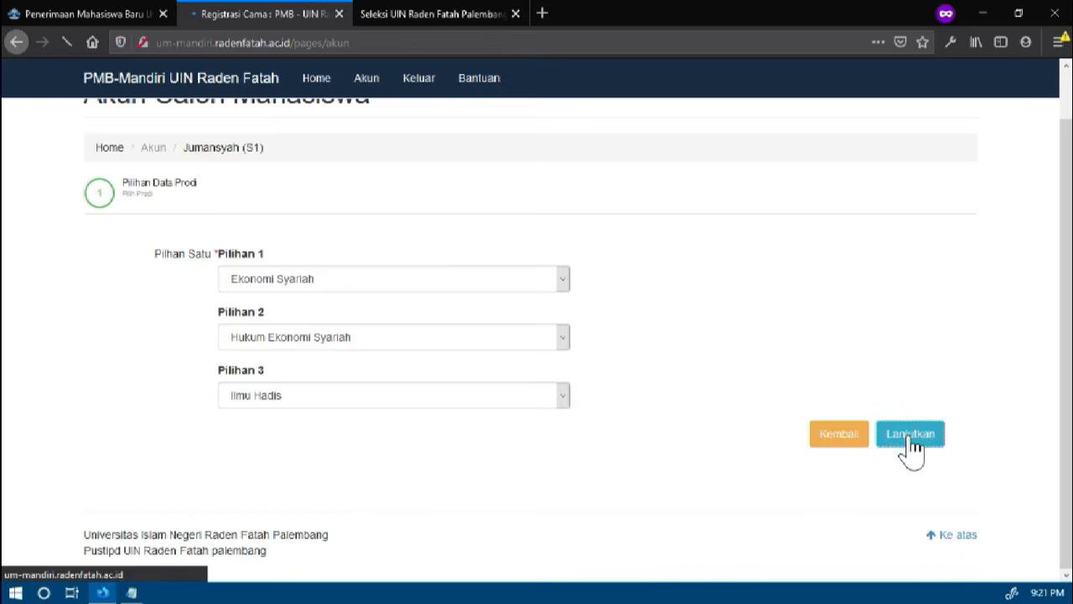
Examine the Registrasi Cama page's notices, exam card information, photo re-upload section and registration proof printing option
scroll(419, 347, down, 2)
scroll(420, 347, up, 2)
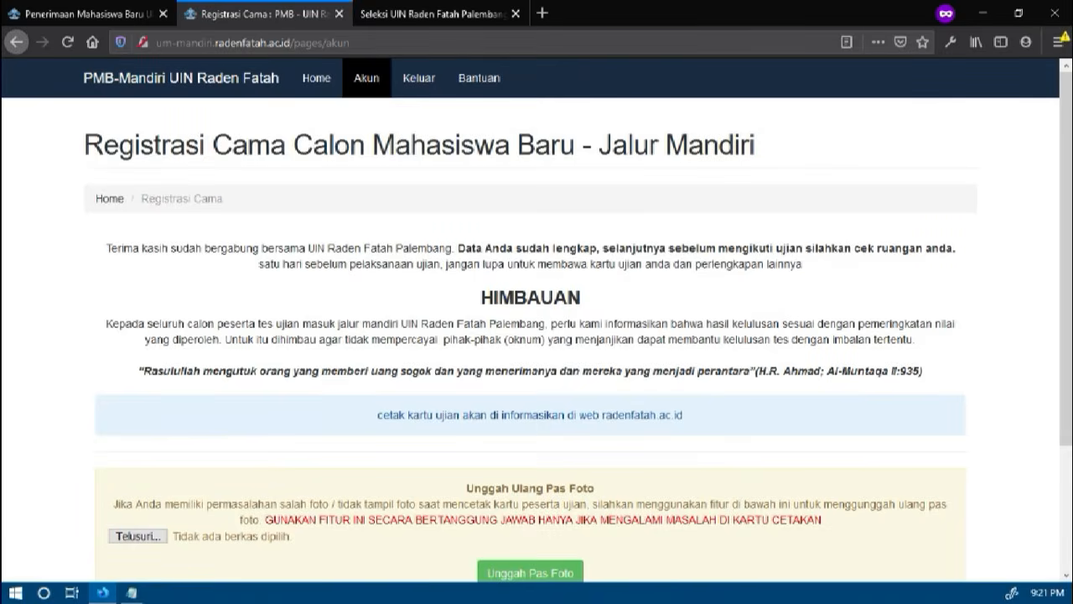
scroll(553, 302, down, 3)
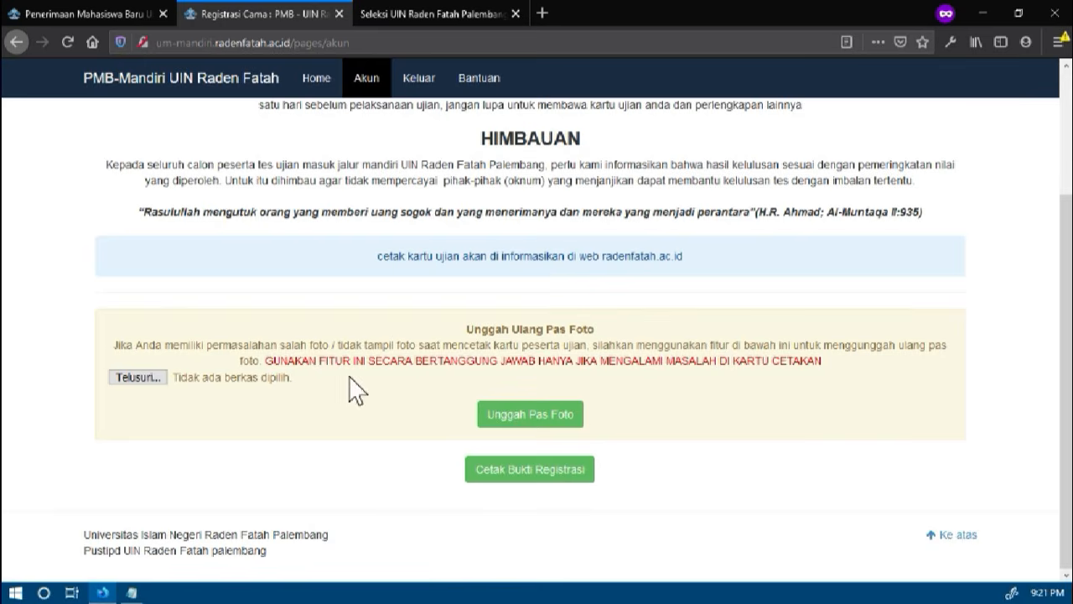
click(152, 378)
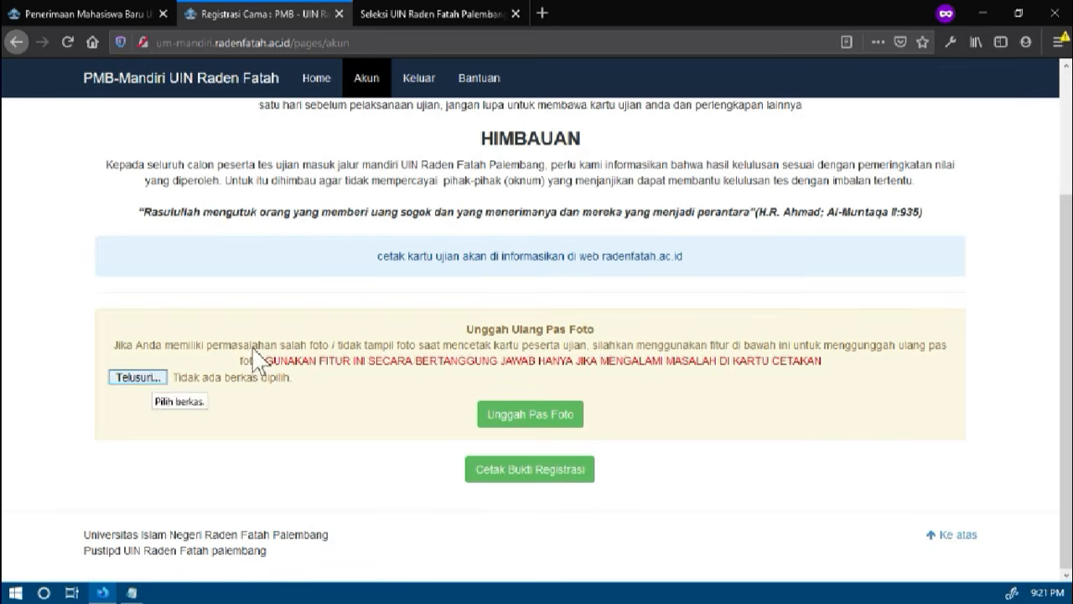
triple_click(361, 257)
click(512, 281)
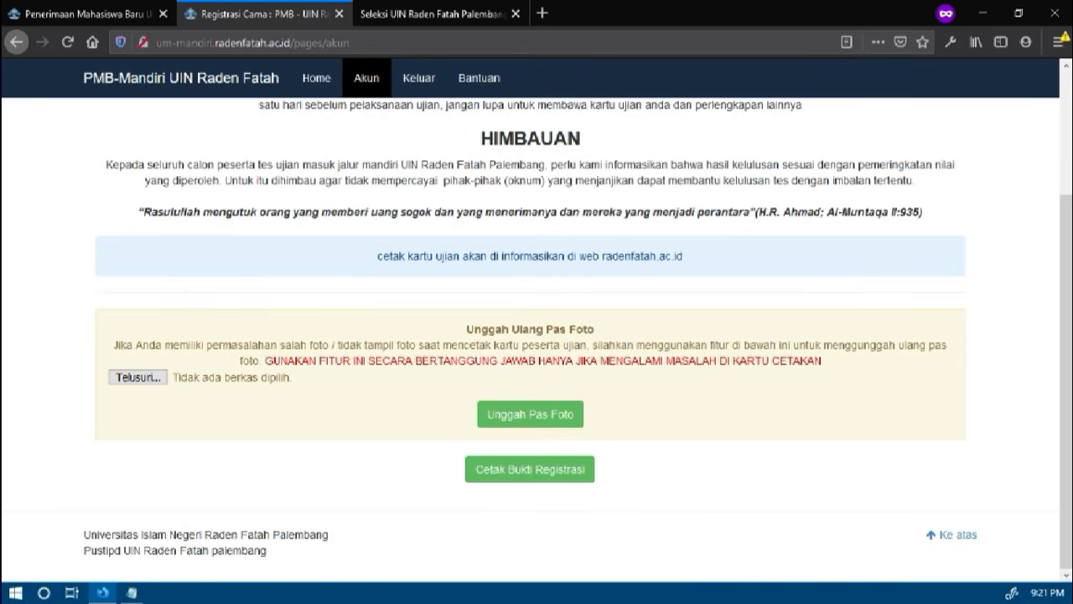
scroll(522, 285, up, 3)
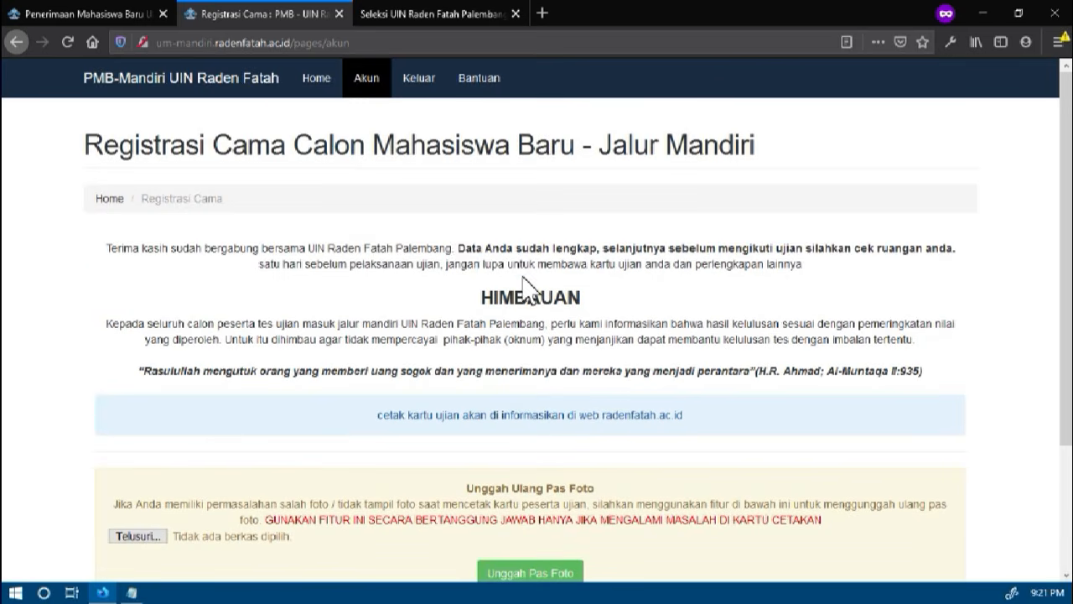